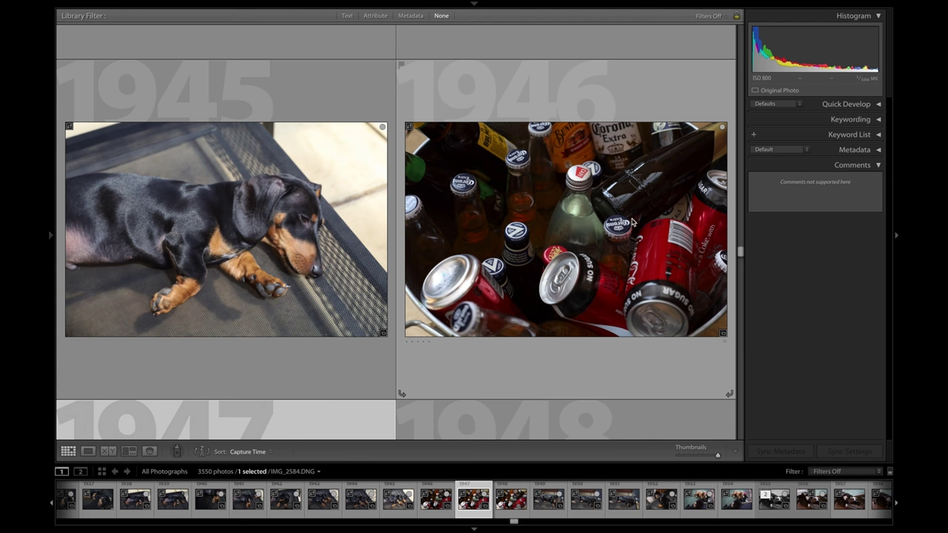
Select the bottles-and-cans photo IMG_2585.DNG and choose Edit In > Silver Efex Pro 2
scroll(635, 228, "down", 5)
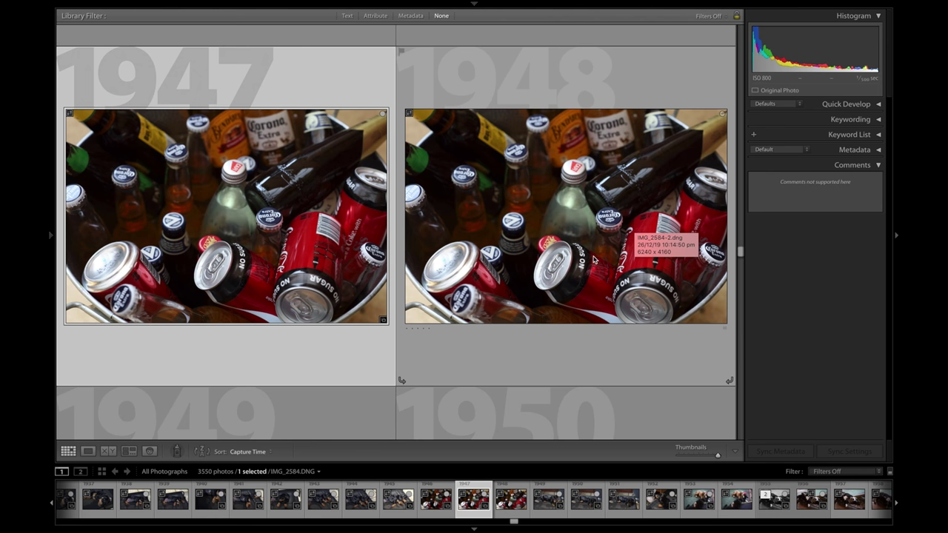
scroll(593, 259, "up", 5)
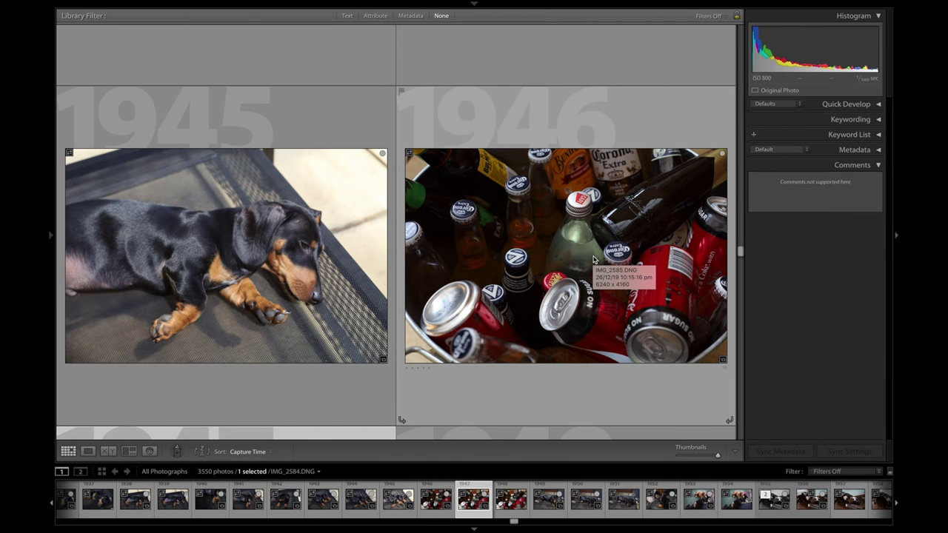
left_click(582, 240)
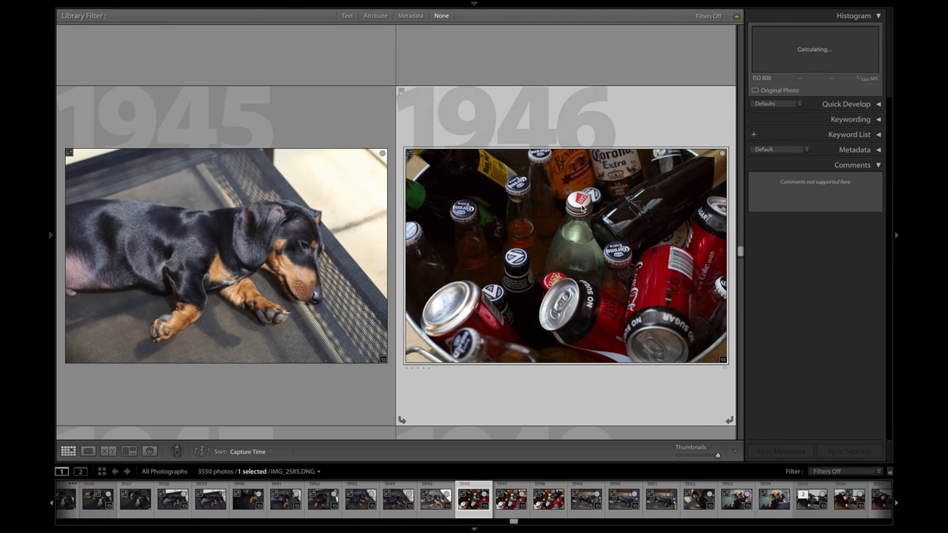
right_click(583, 209)
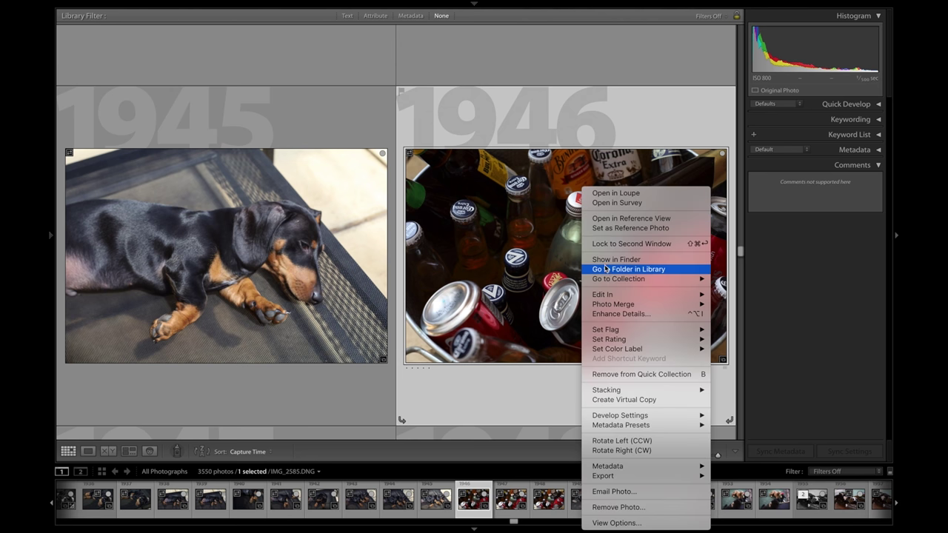
mouse_move(613, 296)
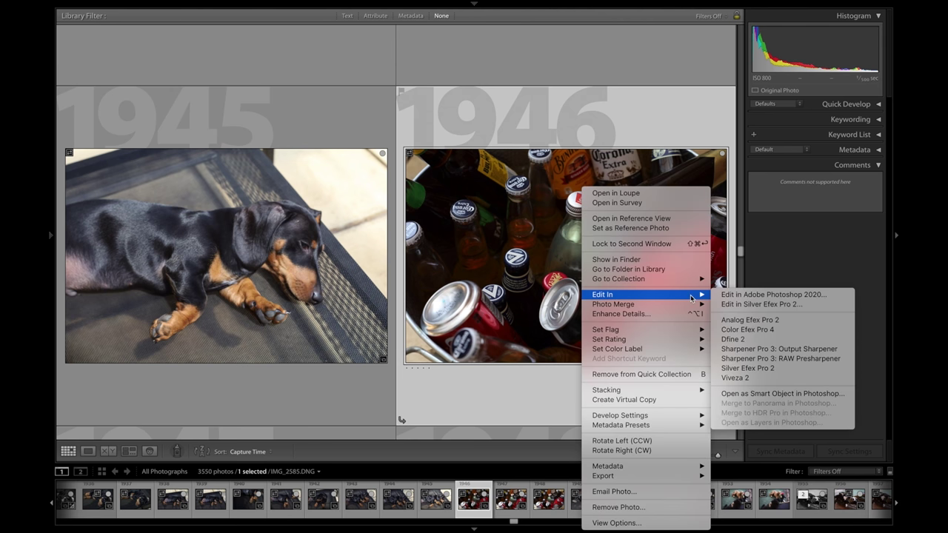
left_click(736, 368)
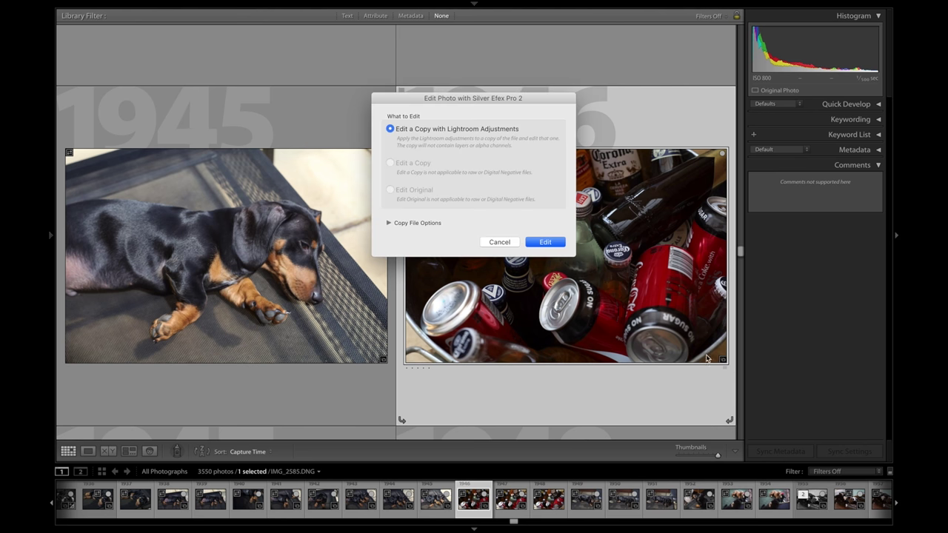
Confirm editing a copy with Lightroom adjustments so it opens in Silver Efex Pro 2
left_click(545, 242)
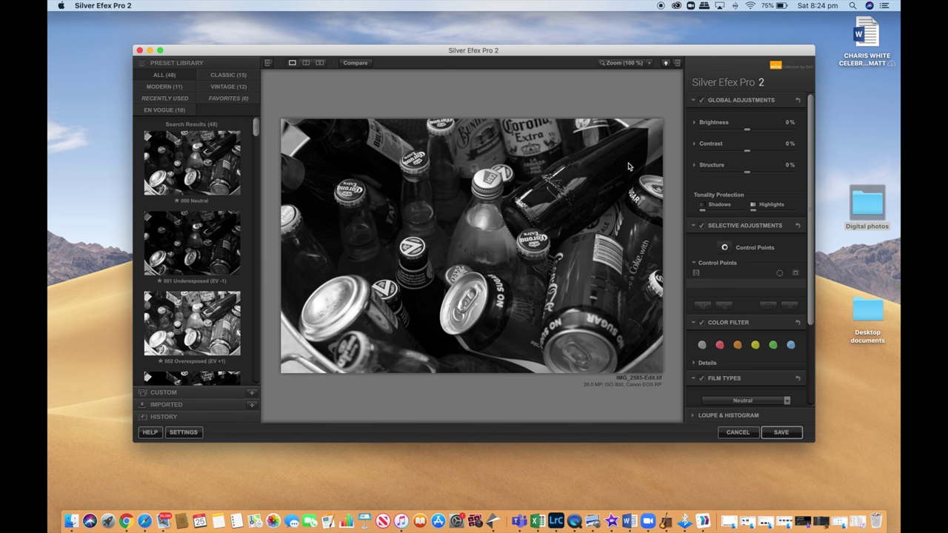
scroll(746, 273, "down", 4)
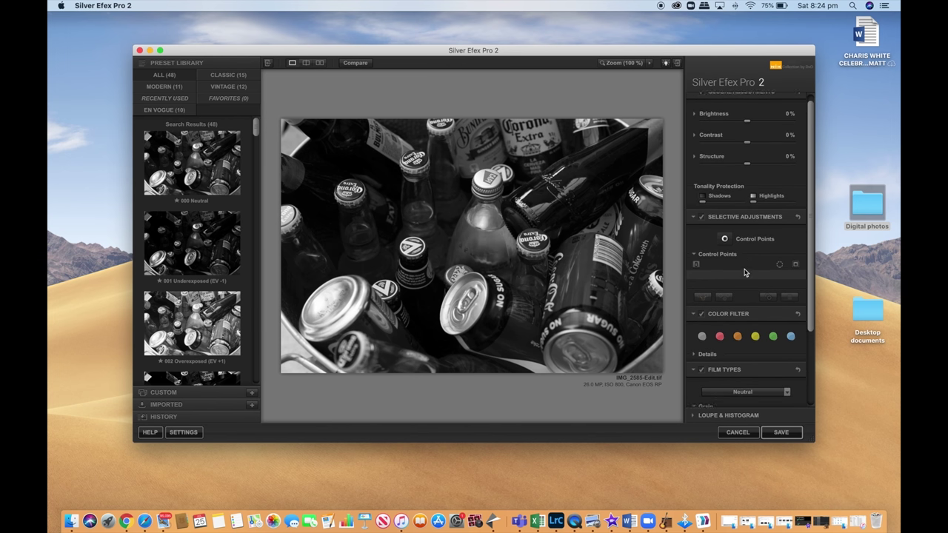
scroll(747, 272, "down", 3)
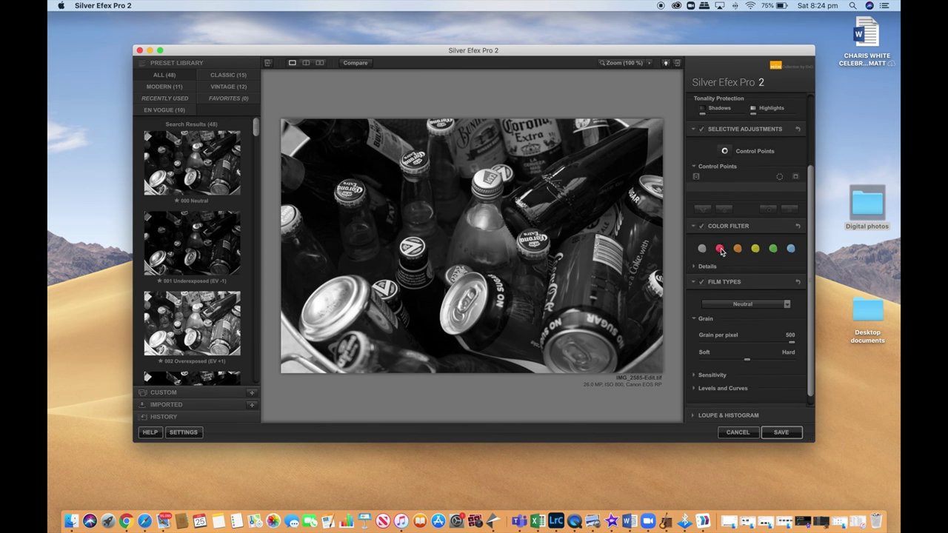
Compare the red, orange, yellow, green, blue and neutral colour filters, settling on green
left_click(720, 250)
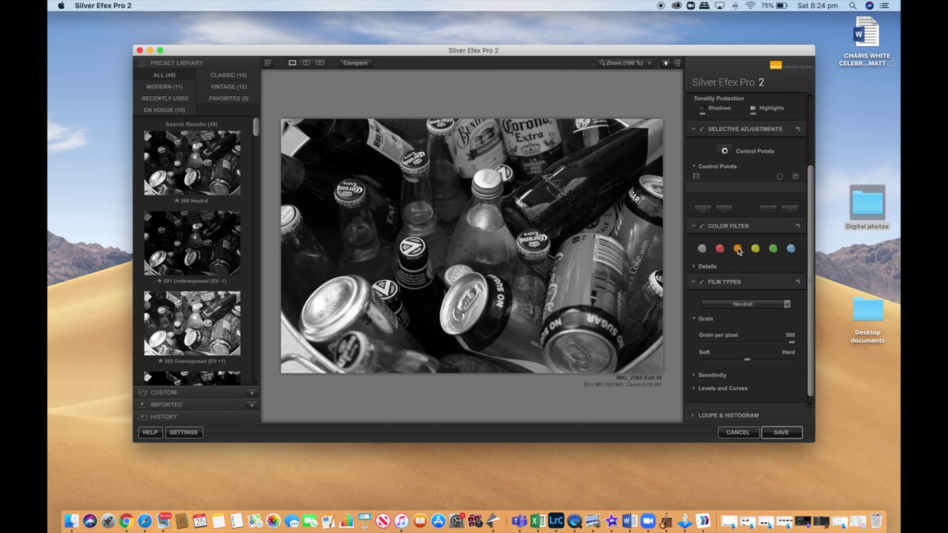
left_click(738, 249)
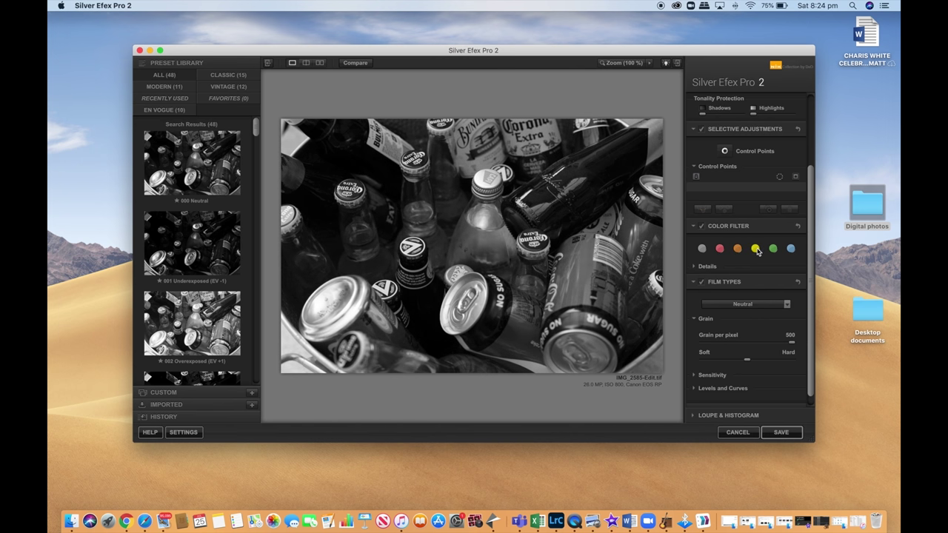
left_click(757, 251)
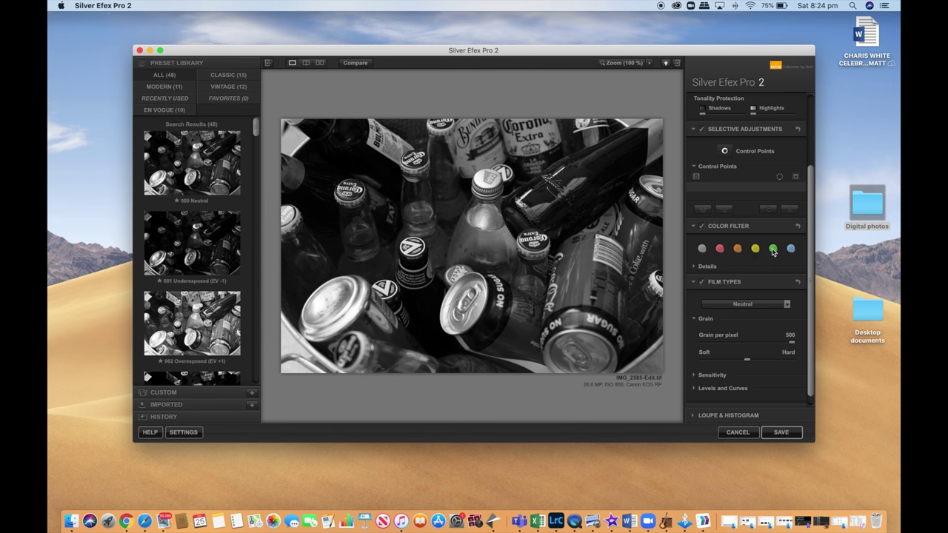
left_click(774, 250)
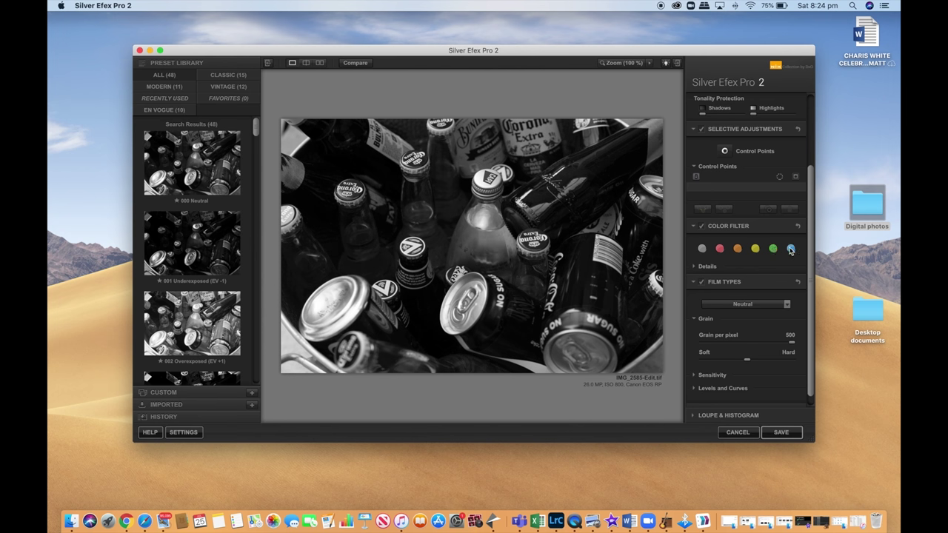
left_click(792, 250)
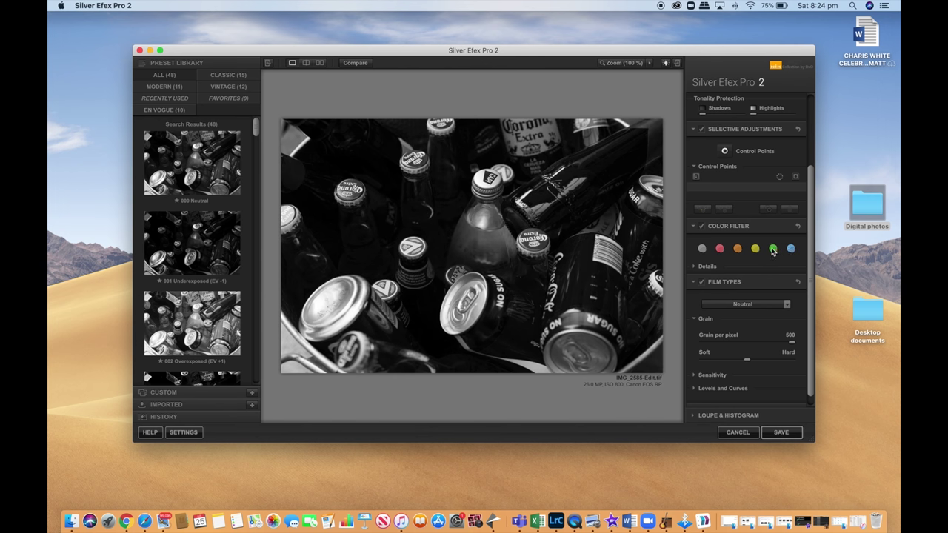
left_click(773, 250)
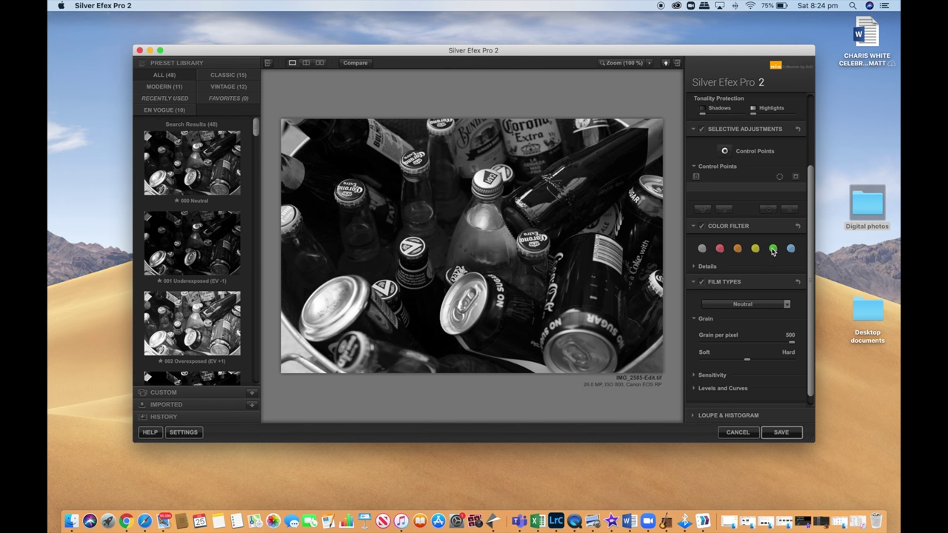
left_click(702, 250)
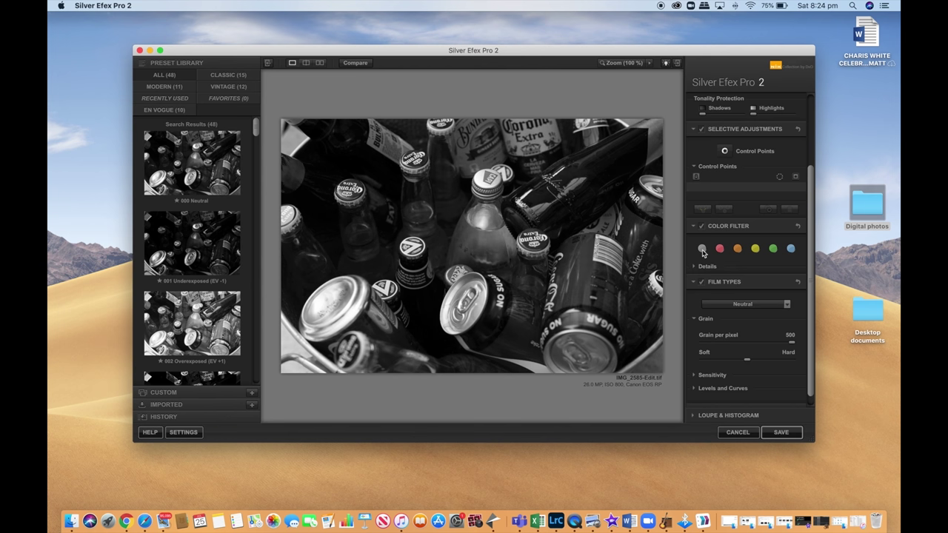
left_click(773, 251)
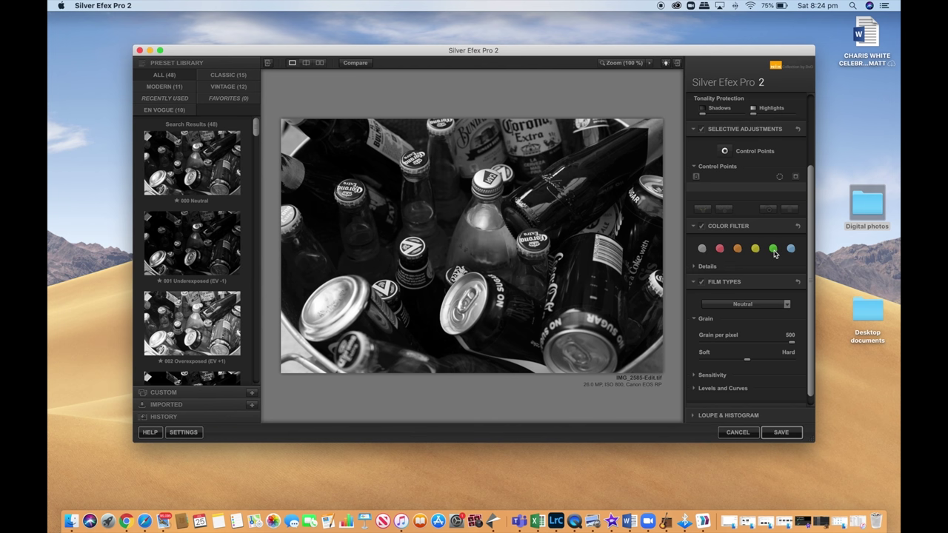
left_click(721, 251)
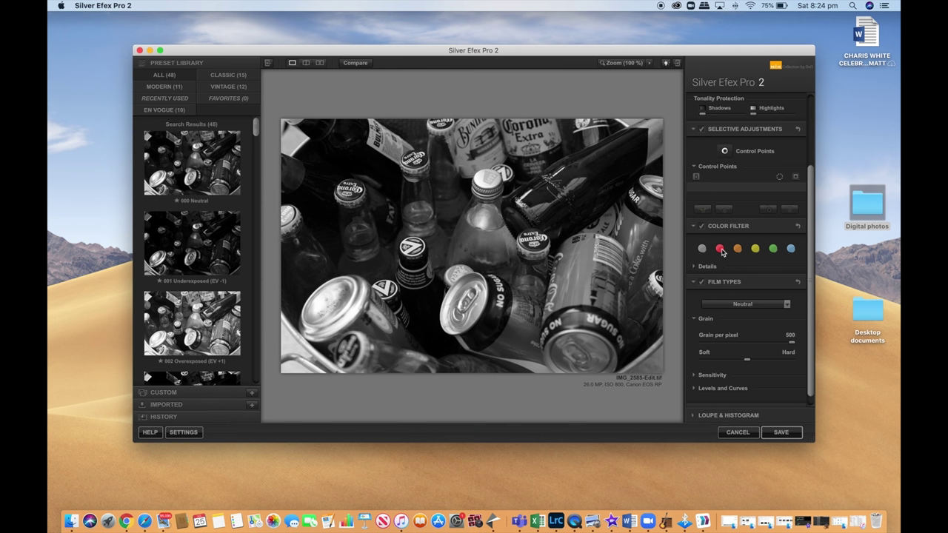
left_click(775, 250)
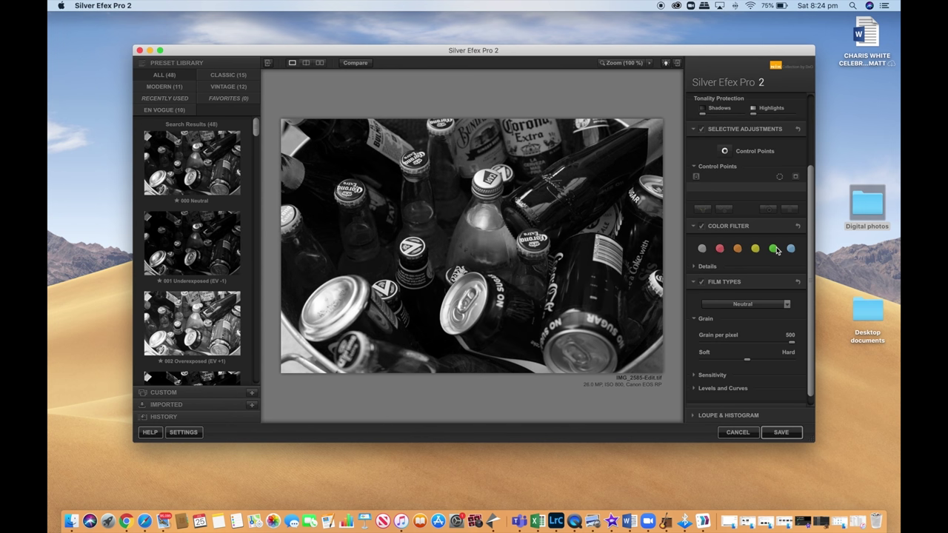
scroll(777, 250, "down", 2)
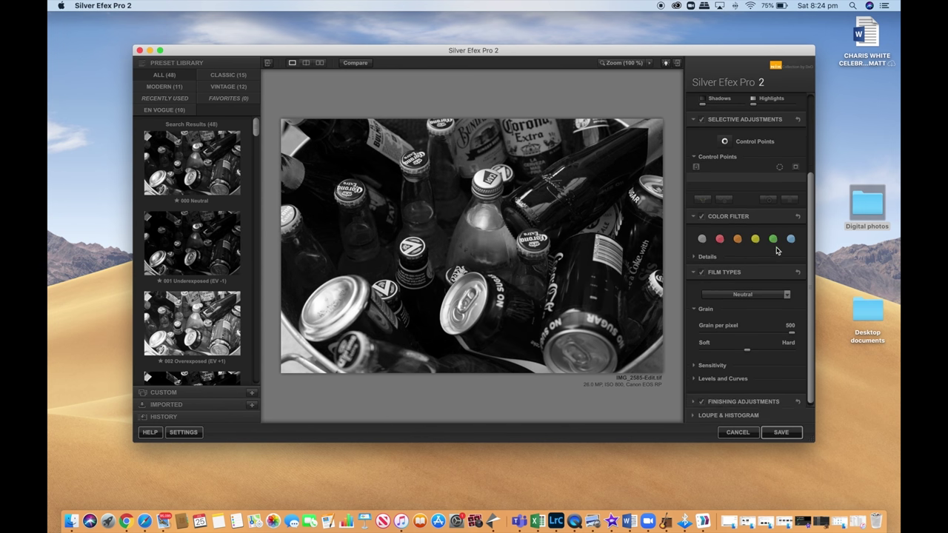
Apply the Agfa APX Pro 100 film type with grain per pixel 500 and save back to Lightroom
left_click(762, 292)
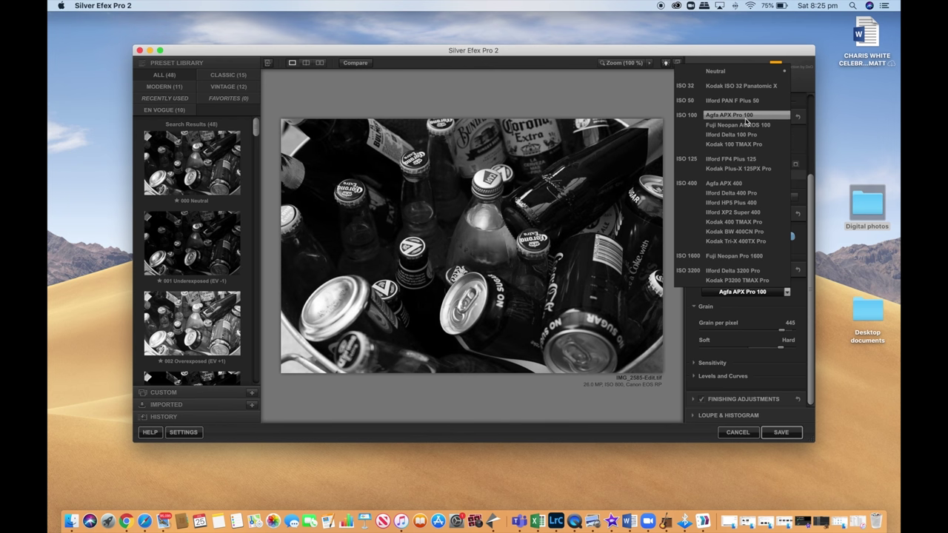
left_click(747, 116)
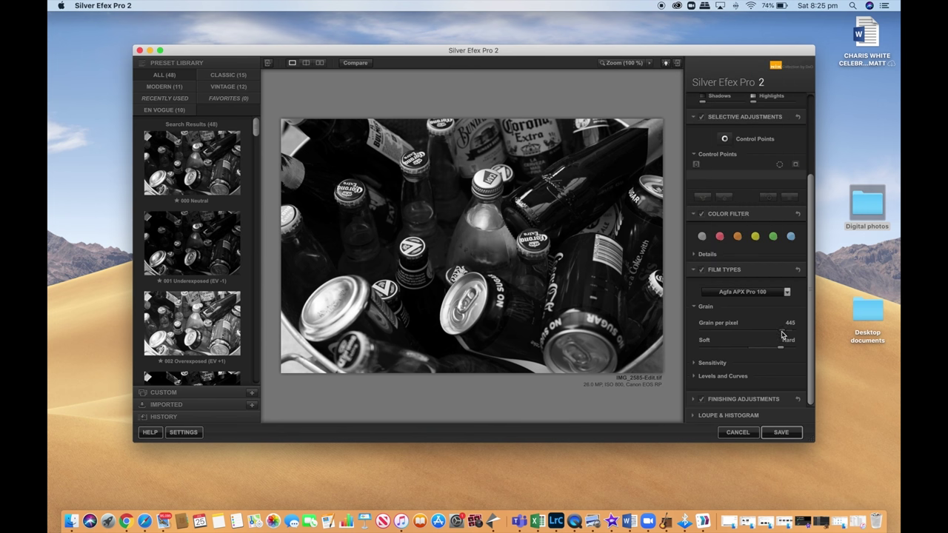
mouse_move(782, 335)
left_mouse_down()
mouse_move(799, 336)
mouse_move(791, 338)
left_mouse_up()
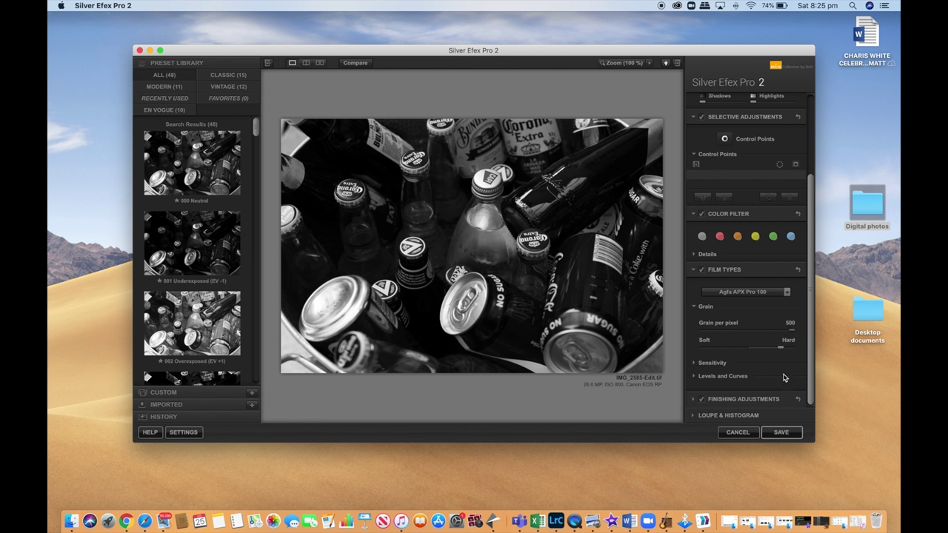
left_click(780, 434)
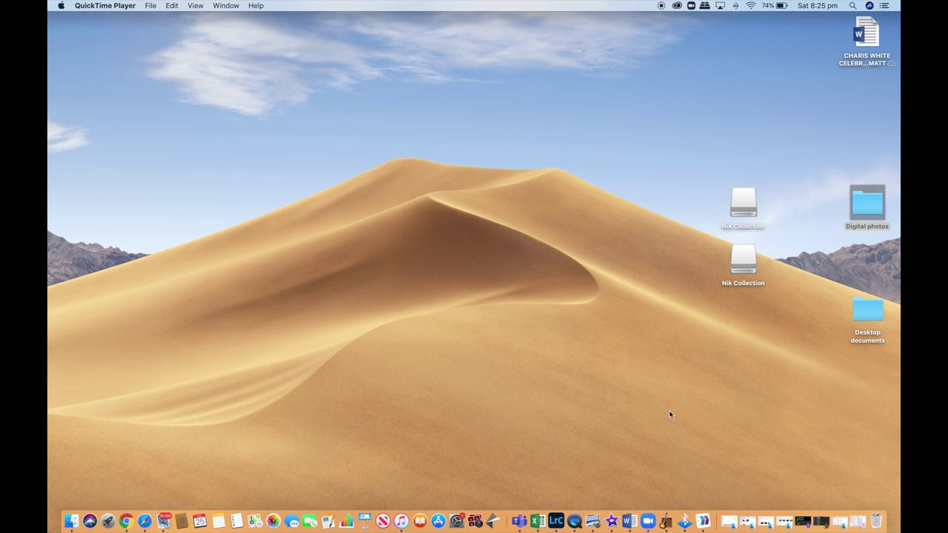
Return to Lightroom Classic and open IMG_2585-Edit.tif in Develop, back in full screen
left_click(557, 522)
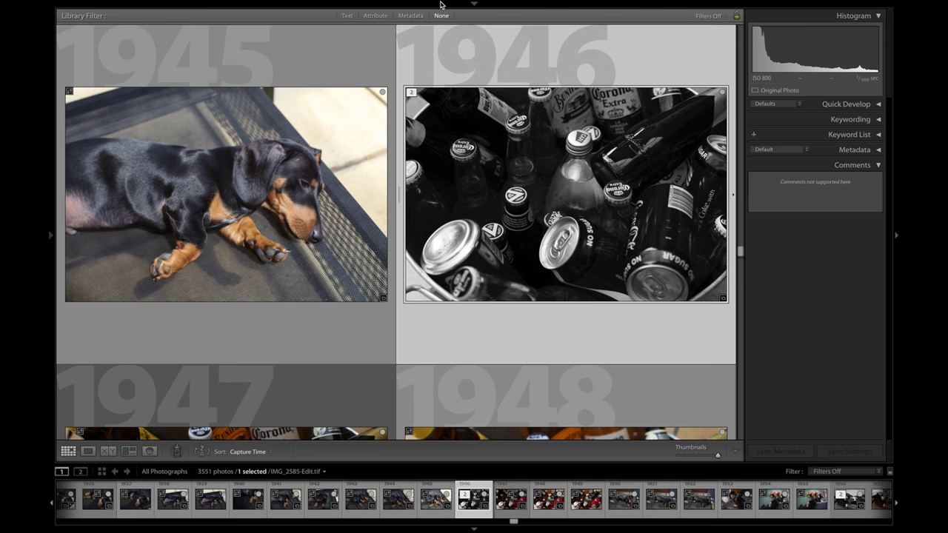
mouse_move(442, 2)
left_click(75, 17)
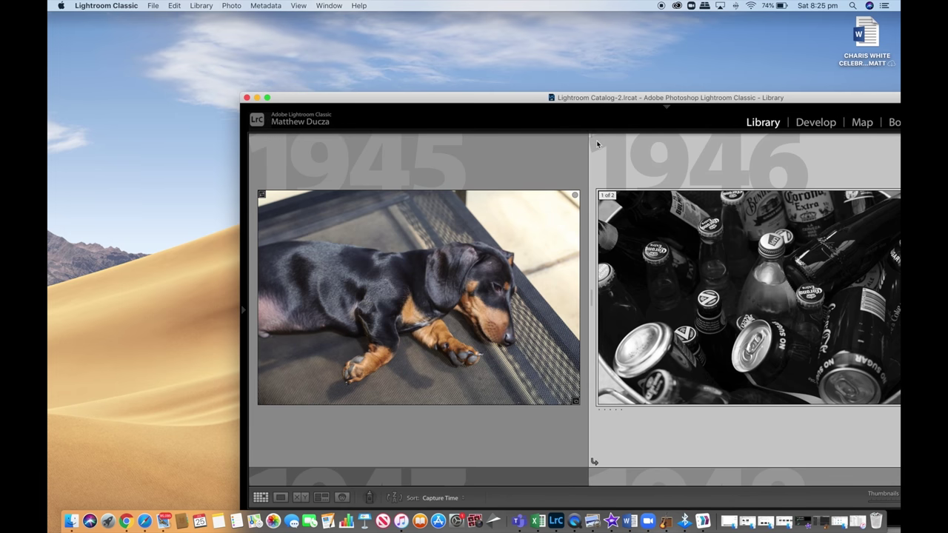
left_click(834, 126)
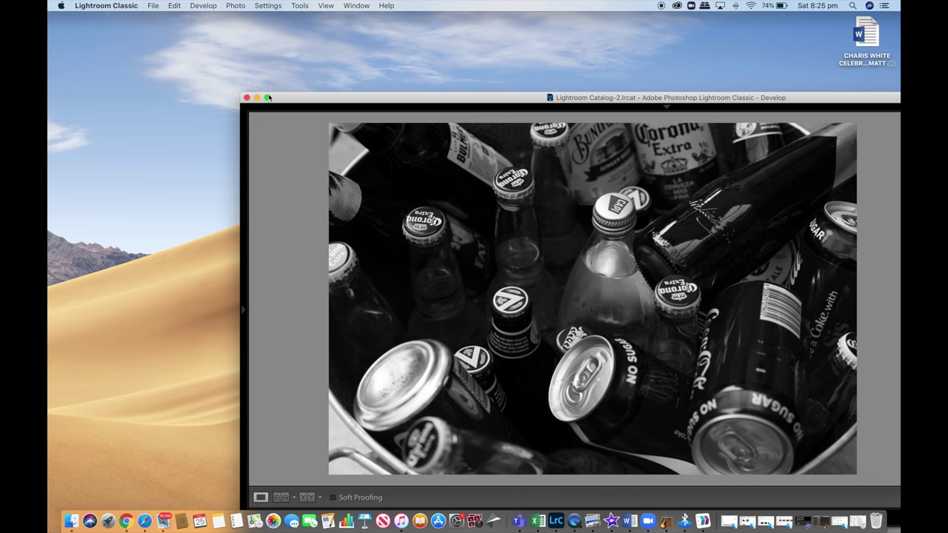
left_click(268, 97)
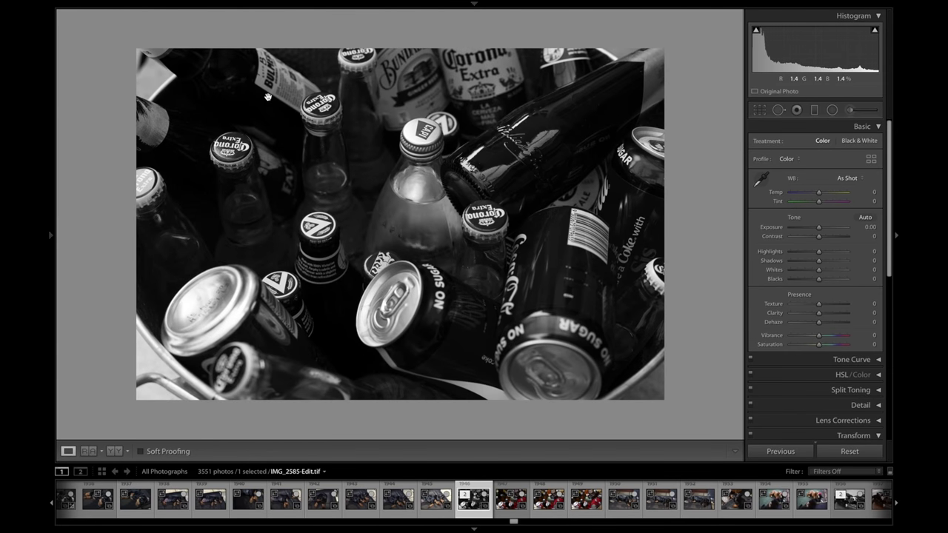
Start an Adjustment Brush with Whites reset to 0 and Clarity boosted
key("k")
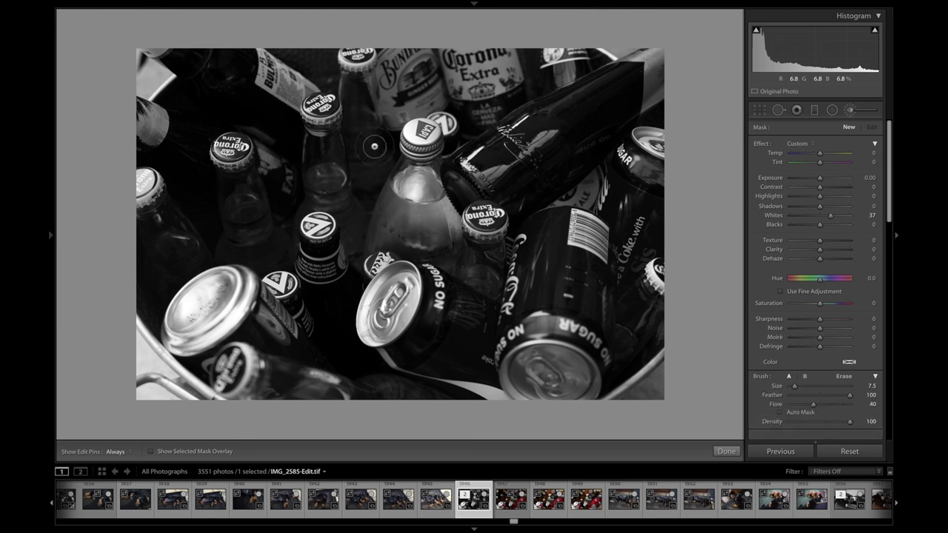
double_click(762, 145)
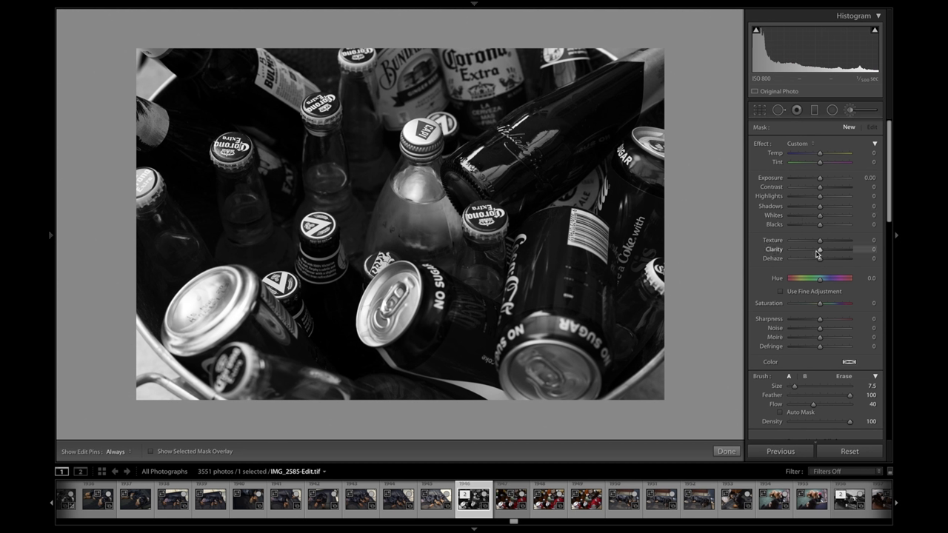
left_click_drag(820, 250, 856, 253)
Paint the clarity mask down the central bottle and over its cap
key("h")
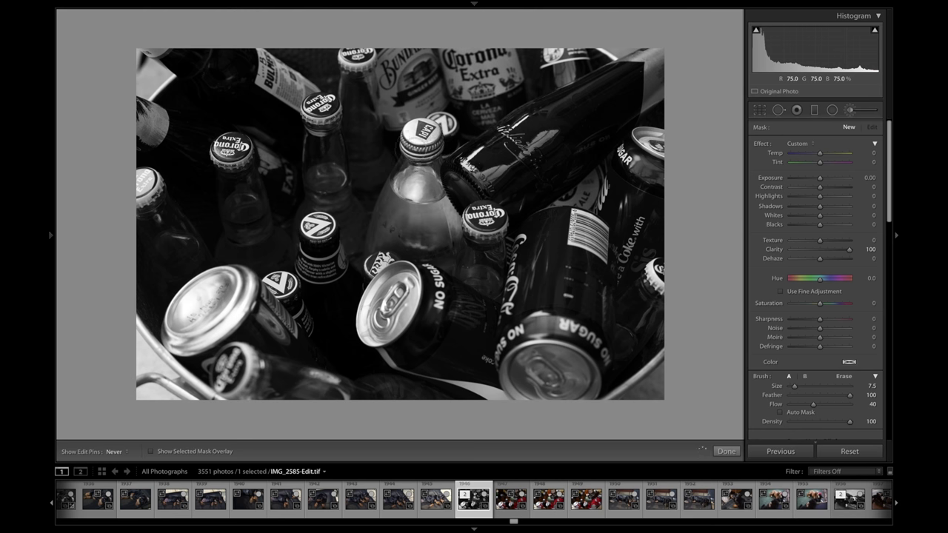
key("h")
left_click_drag(416, 134, 397, 222)
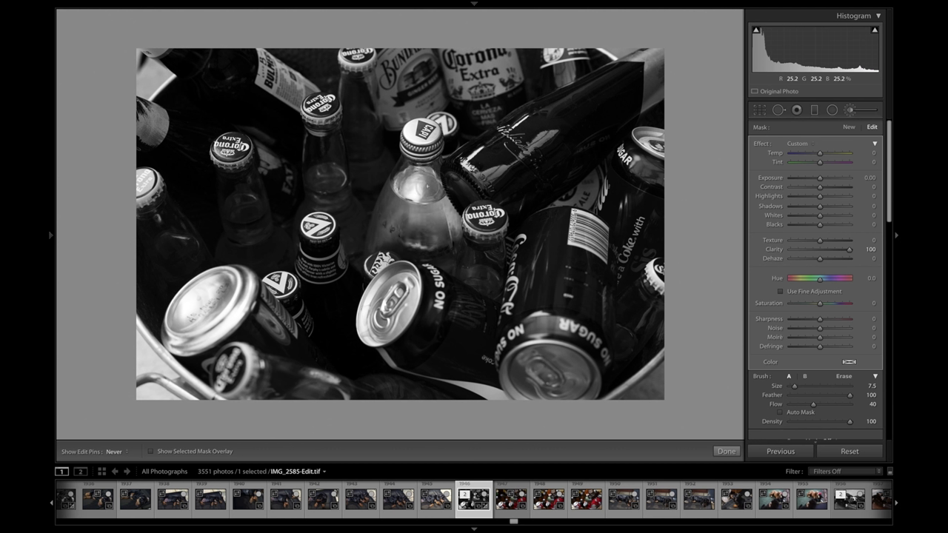
left_click_drag(420, 133, 435, 139)
key("h")
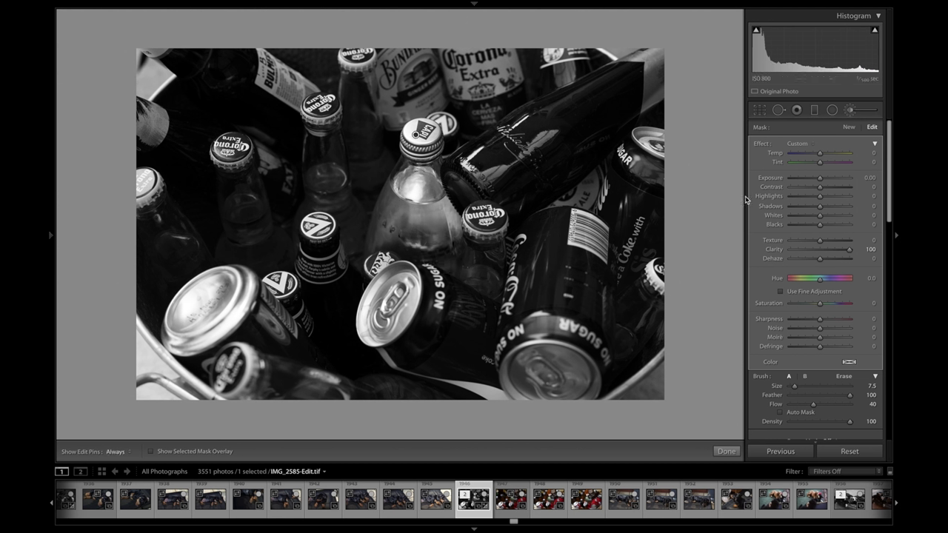
Give the bottle mask Contrast 100, Highlights 33, Shadows 2 and Blacks -100
mouse_move(821, 197)
left_mouse_down()
mouse_move(846, 201)
mouse_move(834, 202)
left_mouse_up()
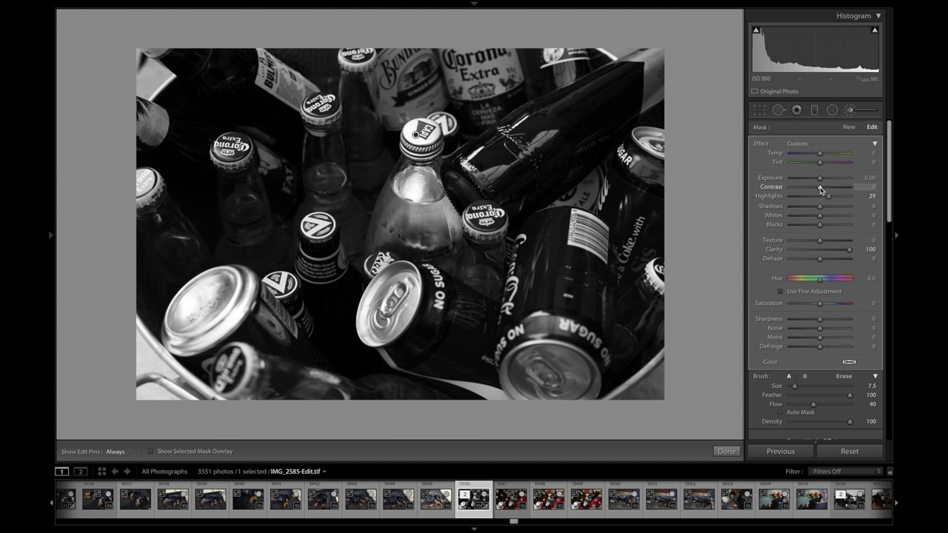
left_click_drag(820, 190, 843, 192)
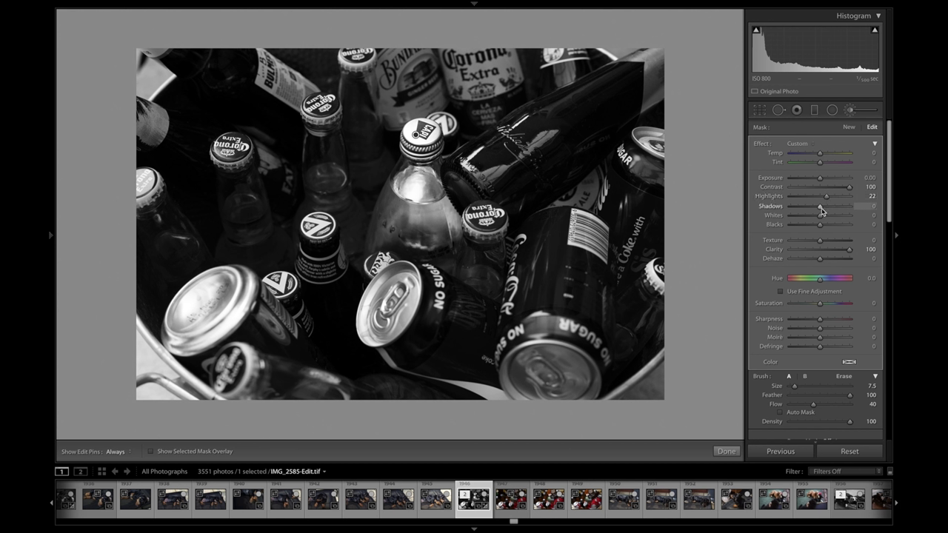
left_click_drag(820, 207, 800, 208)
left_click_drag(821, 224, 795, 228)
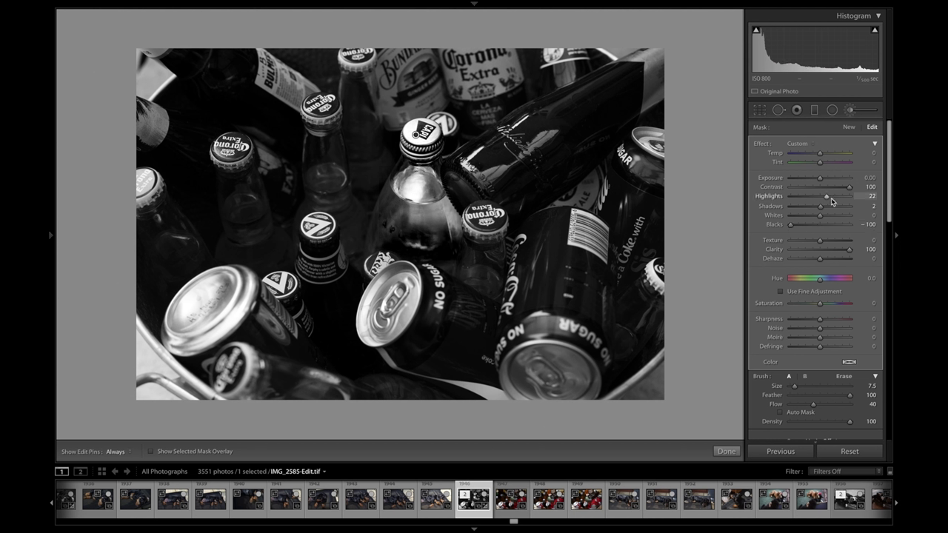
left_click_drag(830, 201, 835, 201)
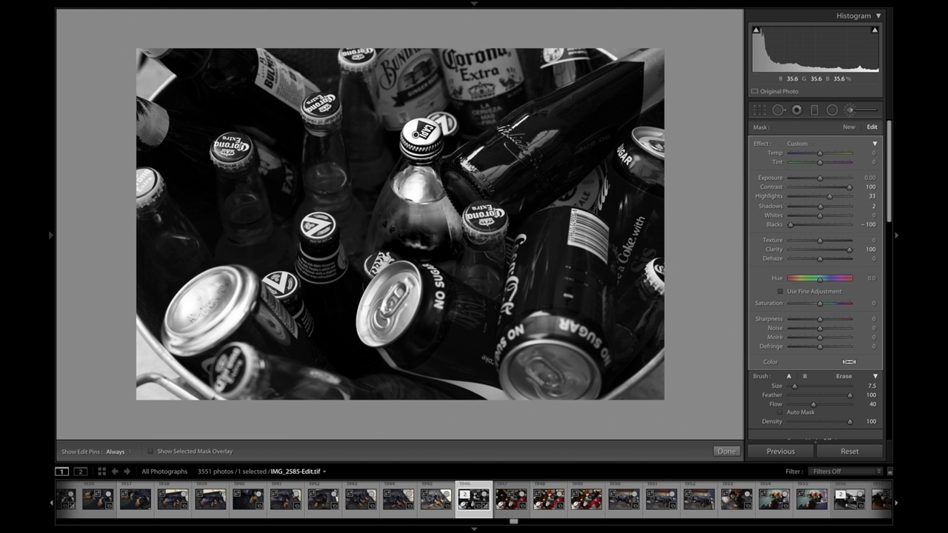
key("h")
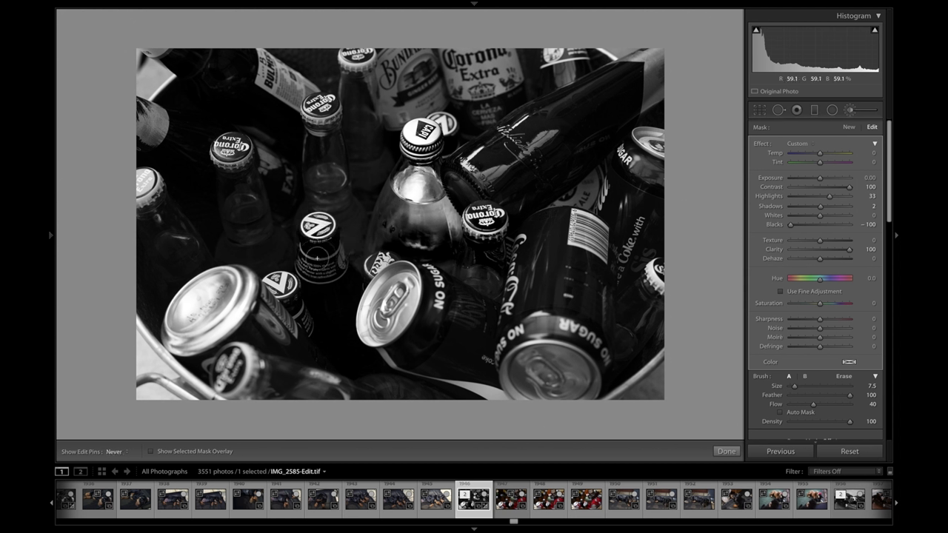
Paint a stroke over the bottle label, then undo the last two brush strokes
left_click_drag(332, 269, 360, 269)
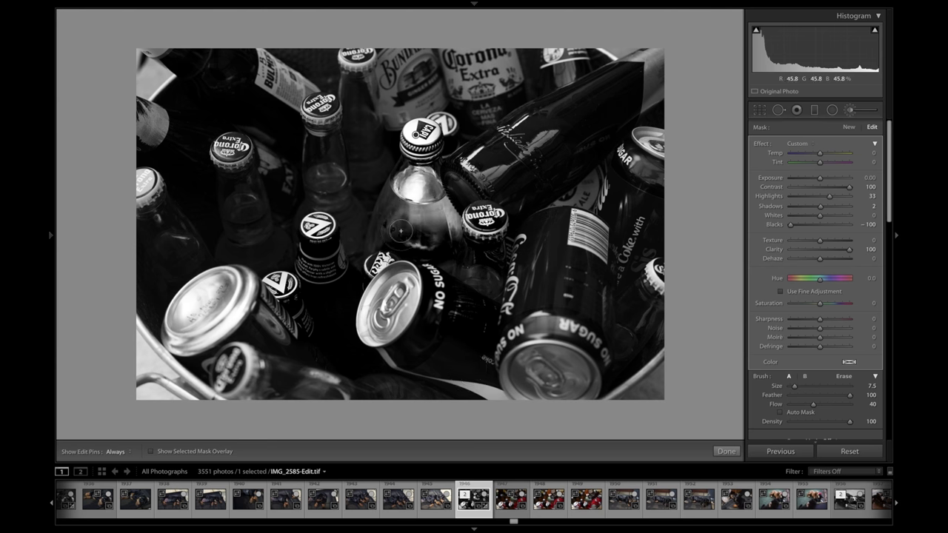
mouse_move(263, 4)
left_click(180, 5)
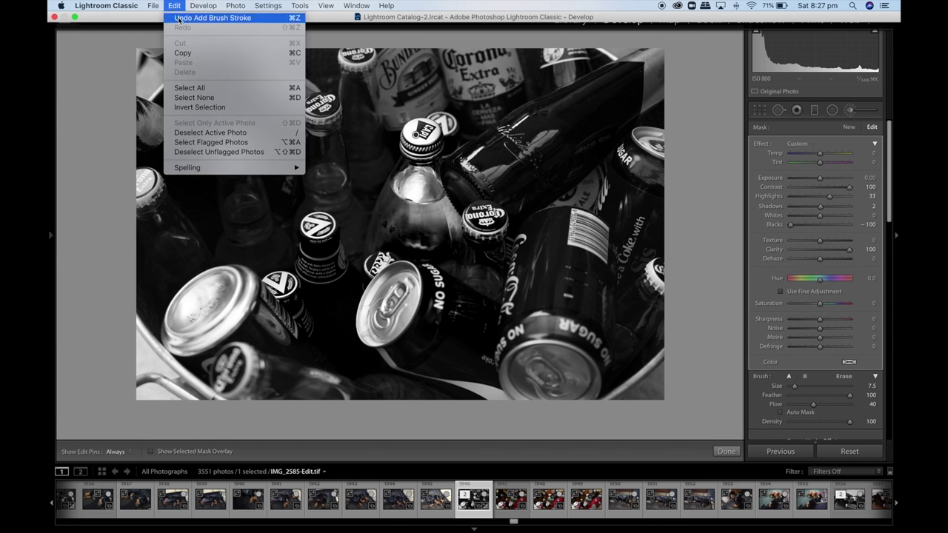
left_click(179, 20)
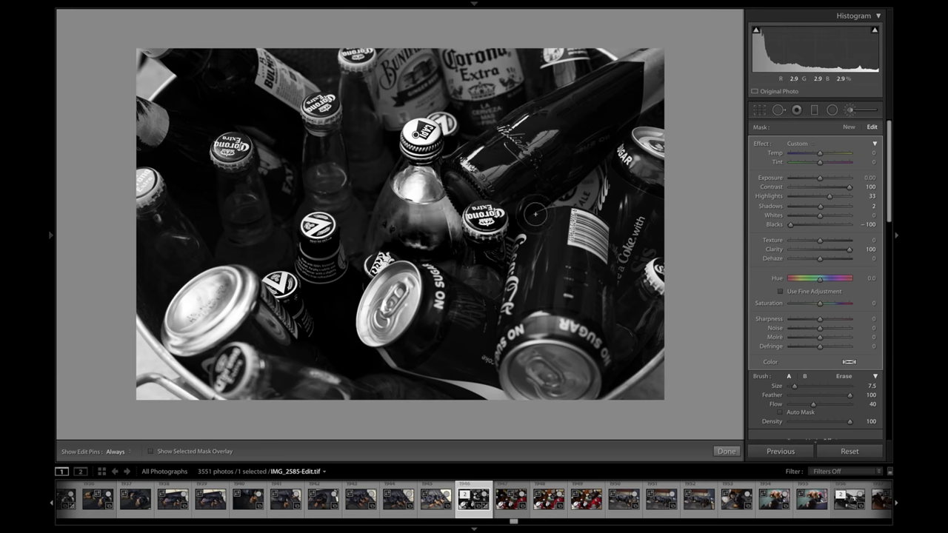
Start a second brush mask with Whites 50 and brush size 17.7
left_click(849, 129)
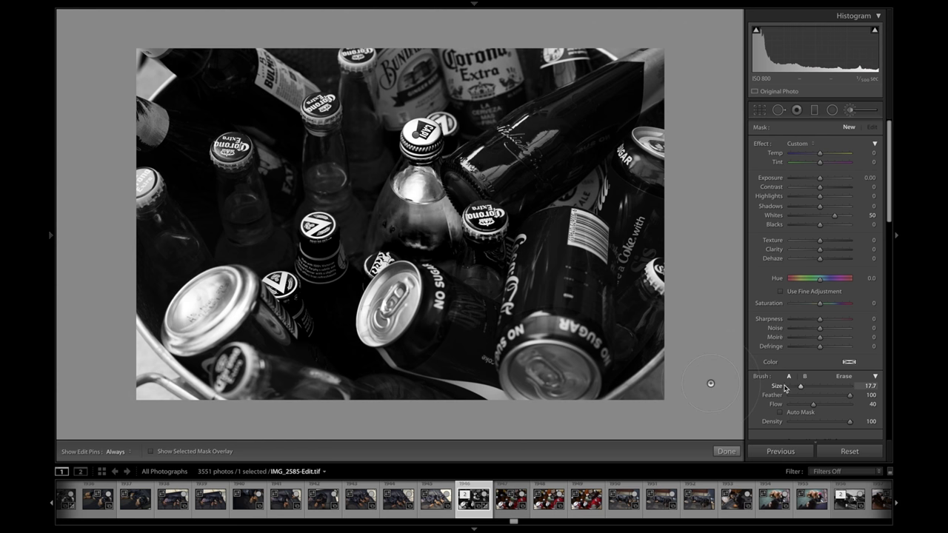
Paint a mask on the NO SUGAR can and bring its Highlights back to 0
key("h")
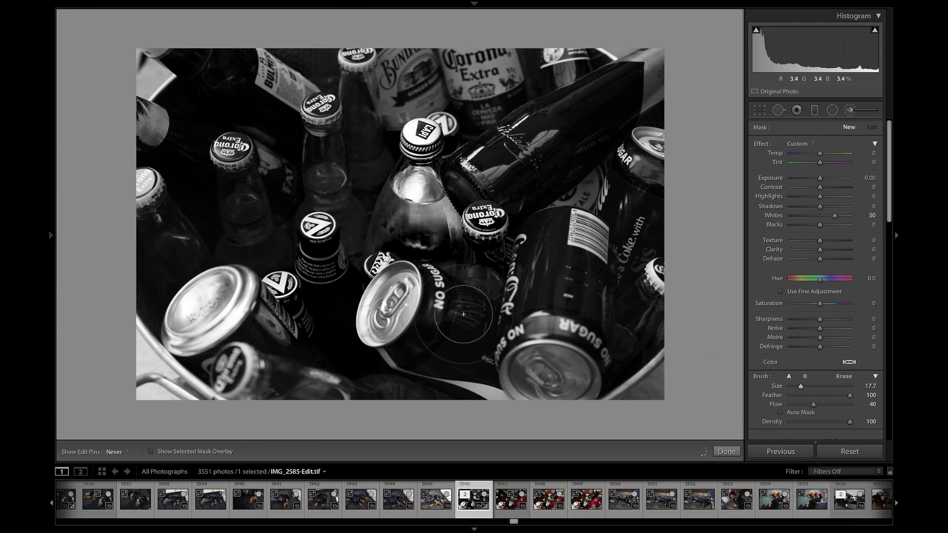
left_click(474, 330)
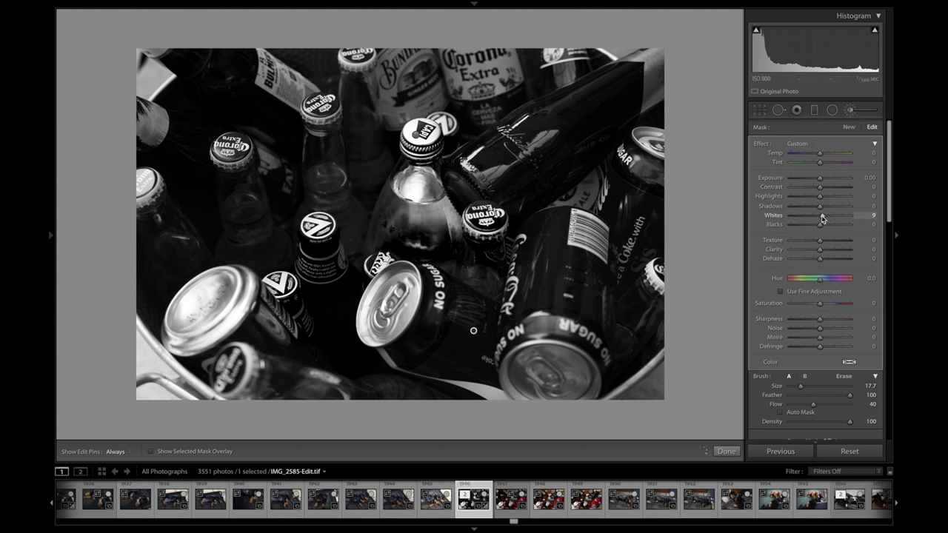
left_click_drag(821, 197, 845, 207)
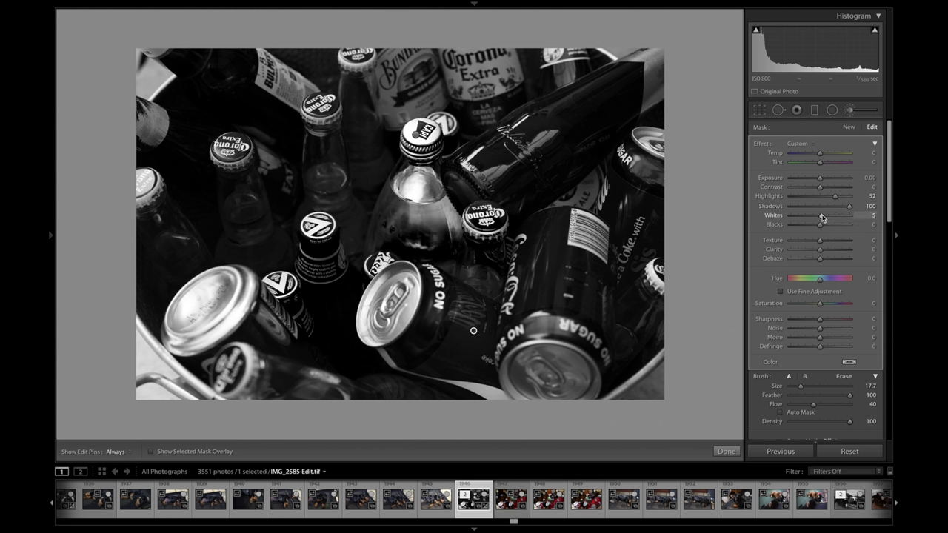
left_click_drag(829, 201, 823, 200)
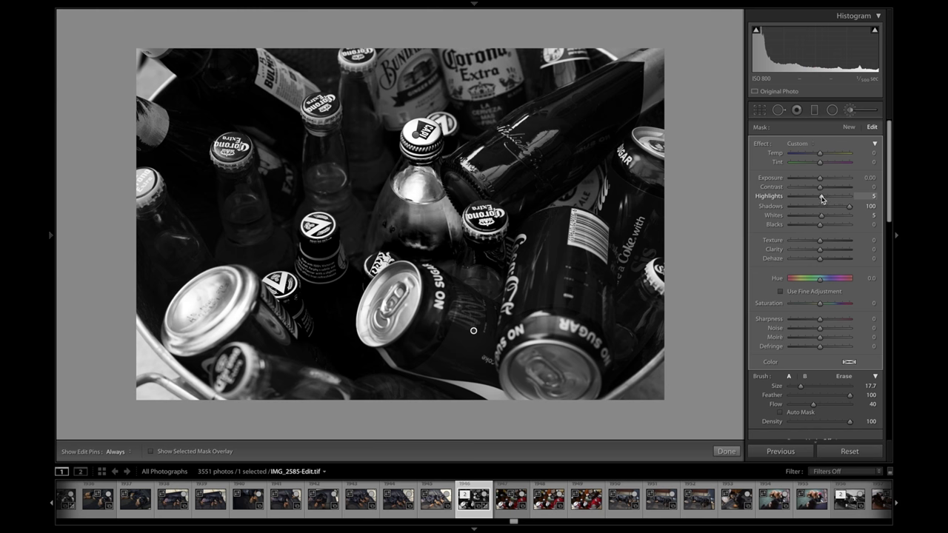
Preview the Shadows 100, Whites 5 can mask without pins, then begin a third mask
key("h")
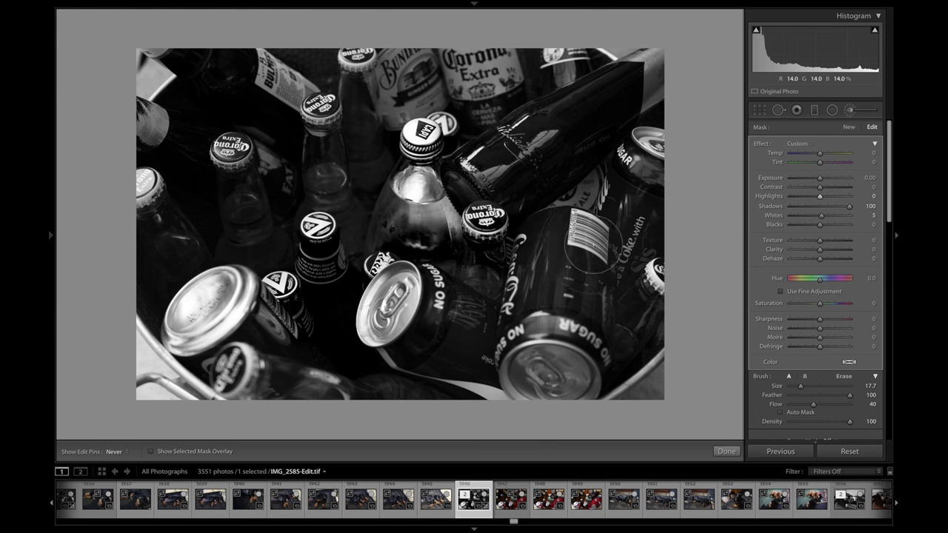
key("h")
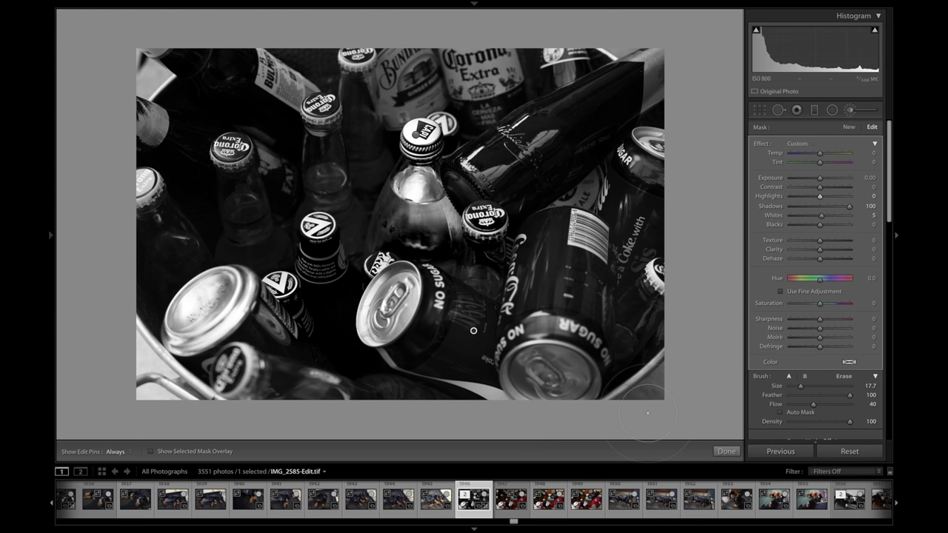
key("h")
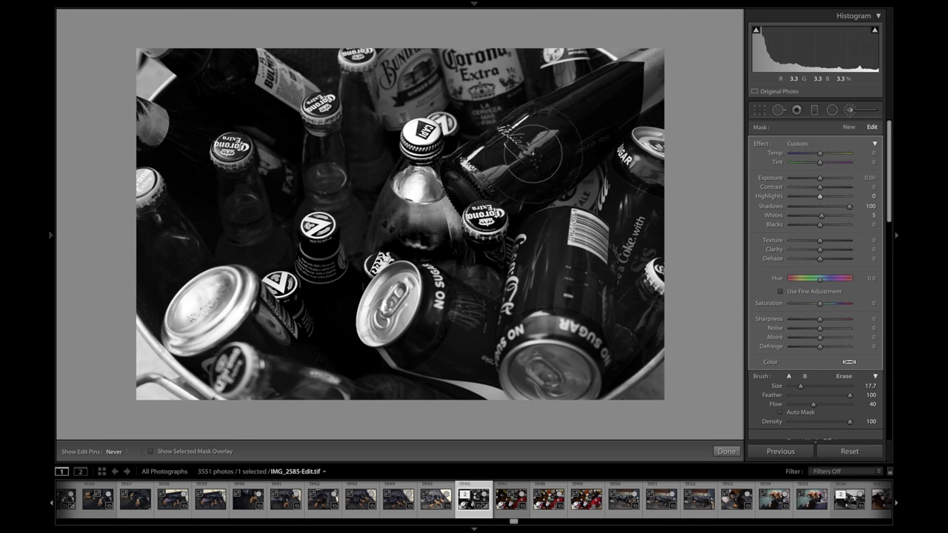
key("h")
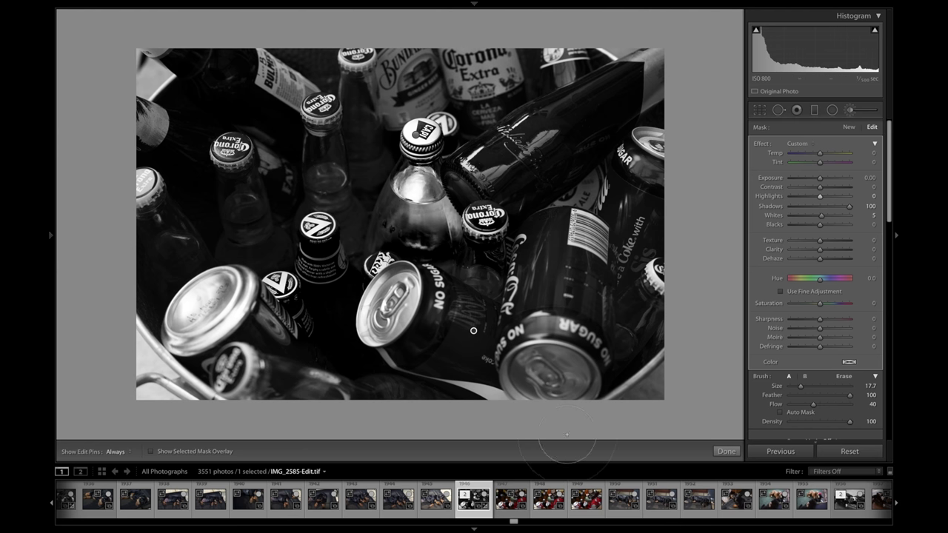
left_click(847, 127)
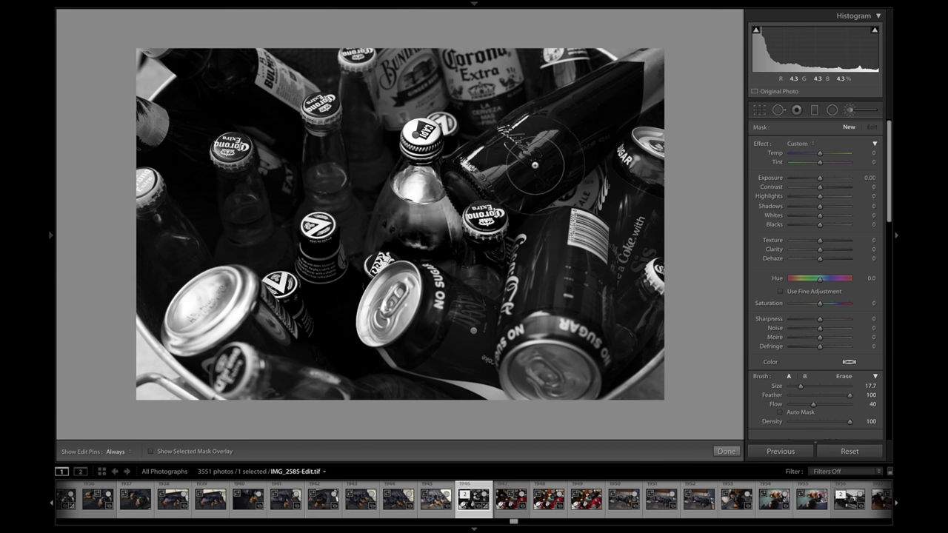
Brush a Whites 50 mask onto the central bottle and lower its Texture to about -32
left_click_drag(821, 216, 832, 216)
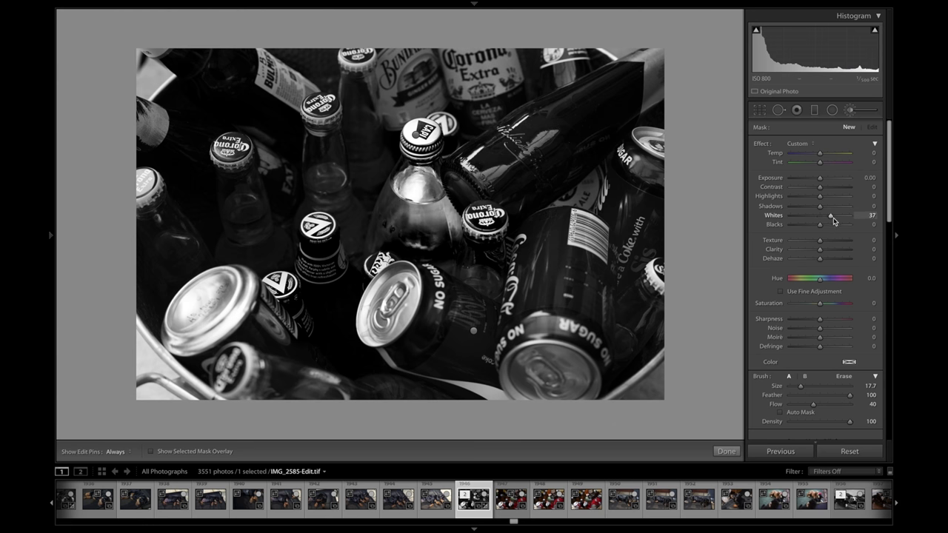
key("h")
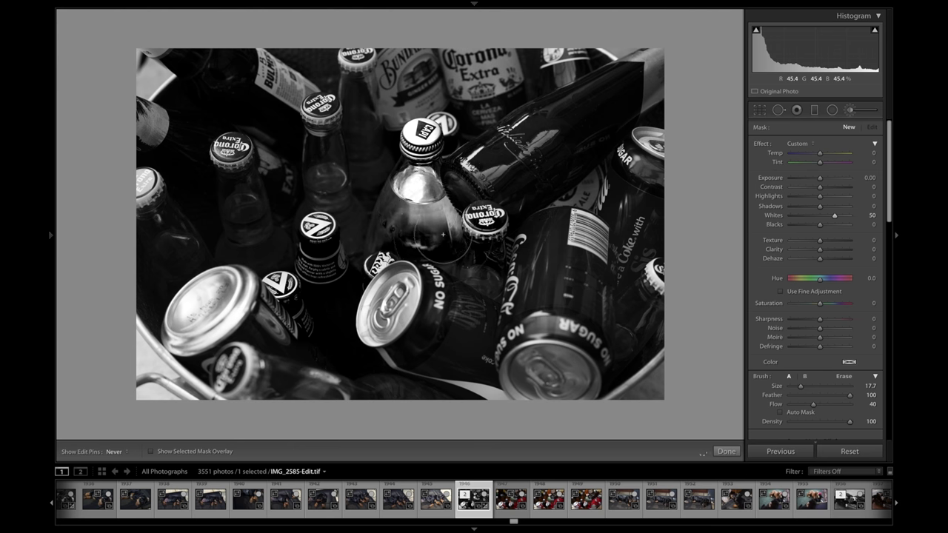
left_click_drag(408, 203, 419, 220)
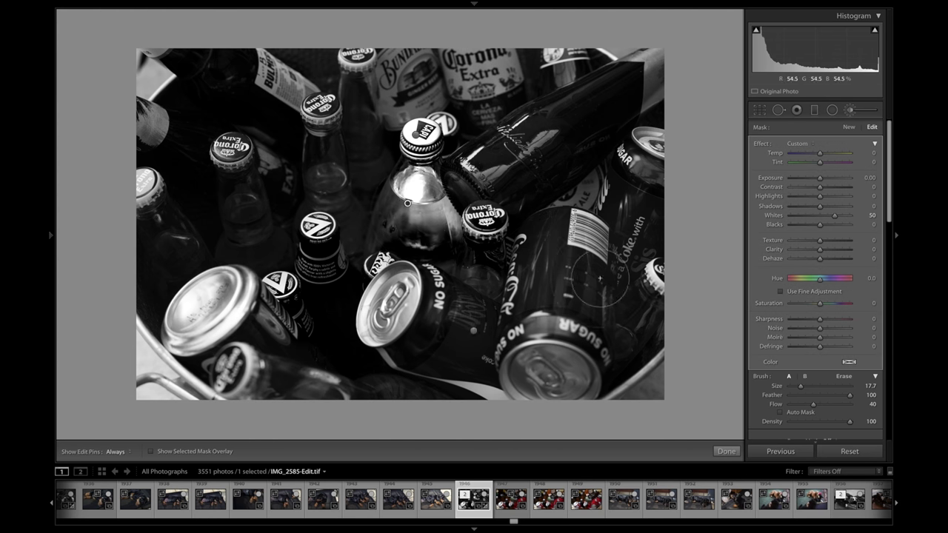
left_click_drag(821, 241, 773, 245)
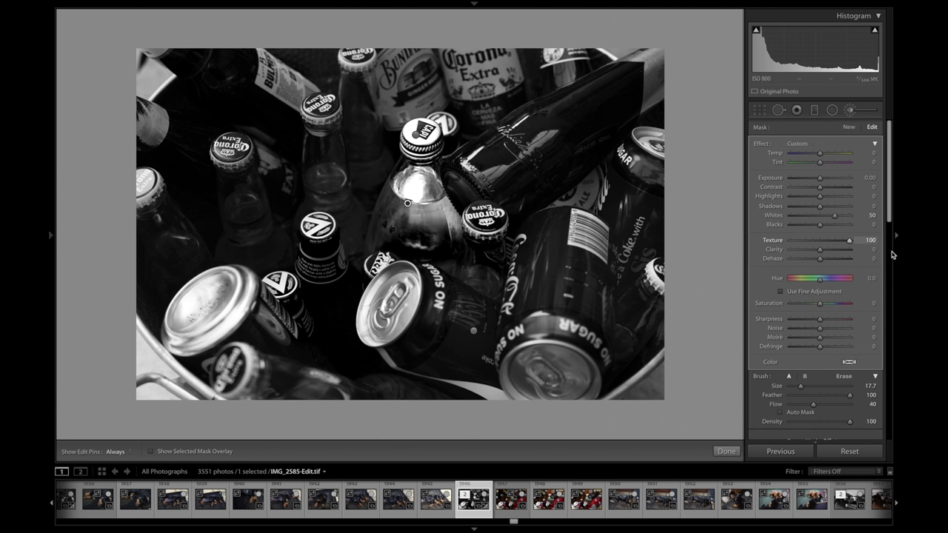
left_click_drag(878, 253, 792, 252)
left_click_drag(818, 249, 815, 249)
Start a fresh brush mask with effects reset to zero and paint it down the dark bottle
left_click(849, 127)
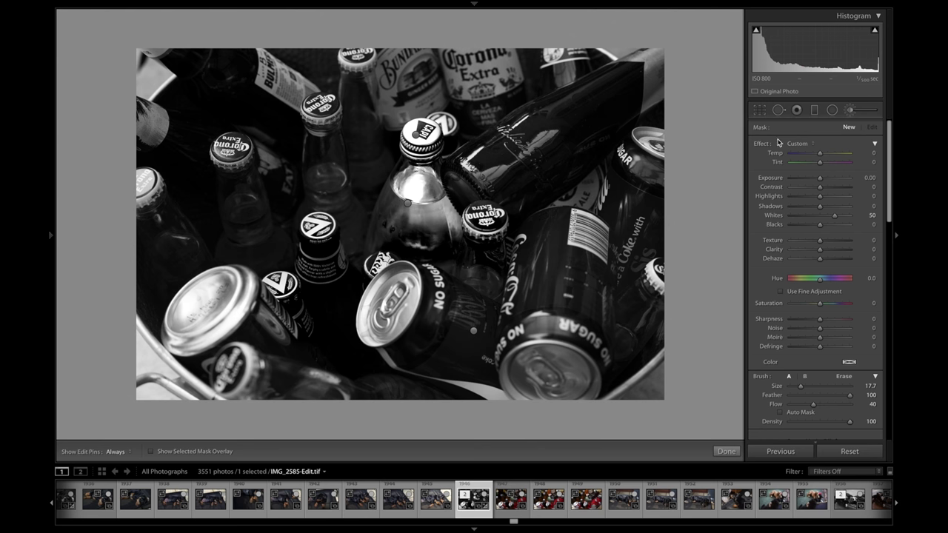
double_click(764, 145)
key("h")
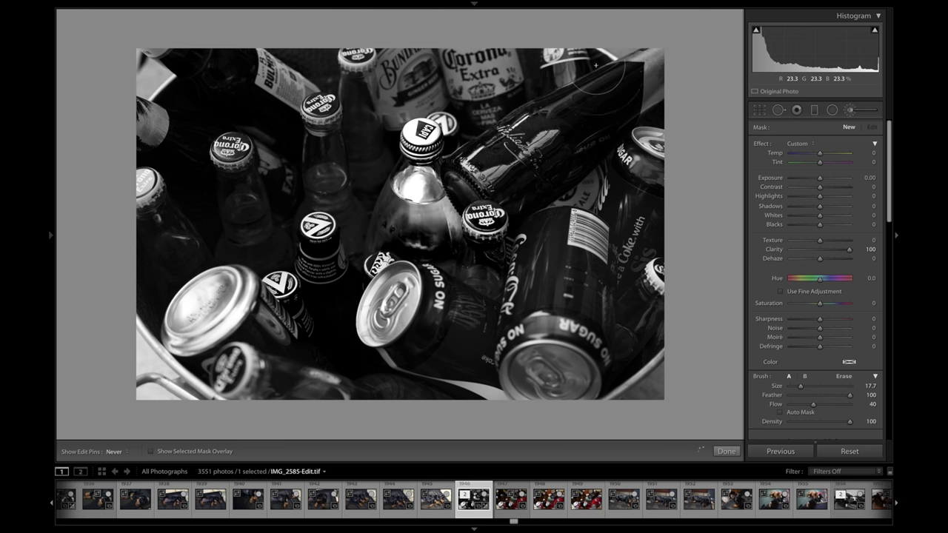
mouse_move(596, 65)
left_mouse_down()
mouse_move(564, 79)
mouse_move(547, 100)
mouse_move(587, 102)
mouse_move(569, 148)
mouse_move(533, 194)
mouse_move(512, 185)
left_mouse_up()
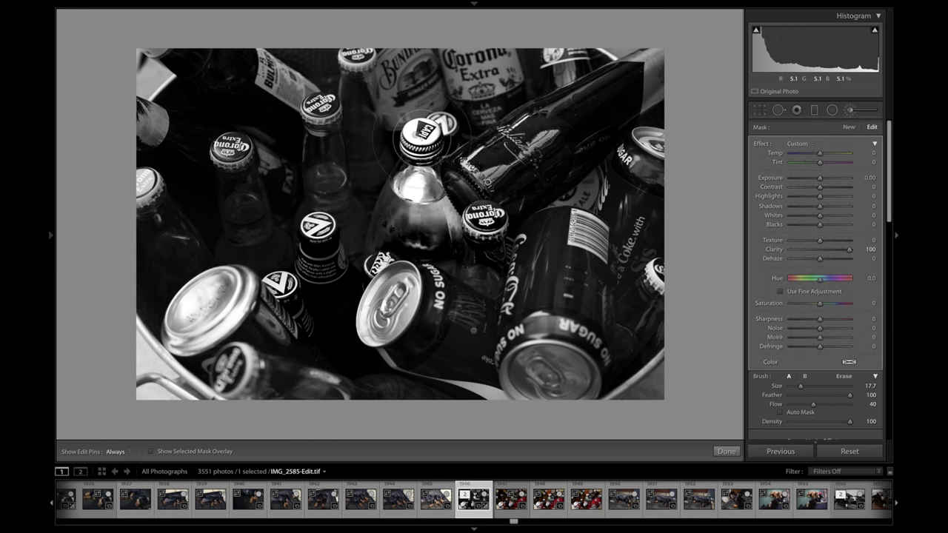
Review the earlier central bottle mask, then begin another new brush mask
left_click(407, 202)
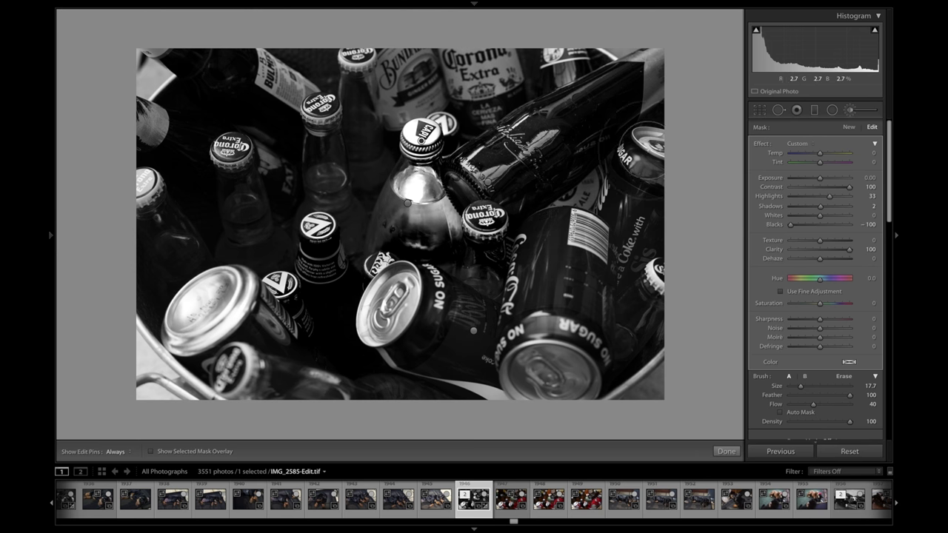
left_click(849, 127)
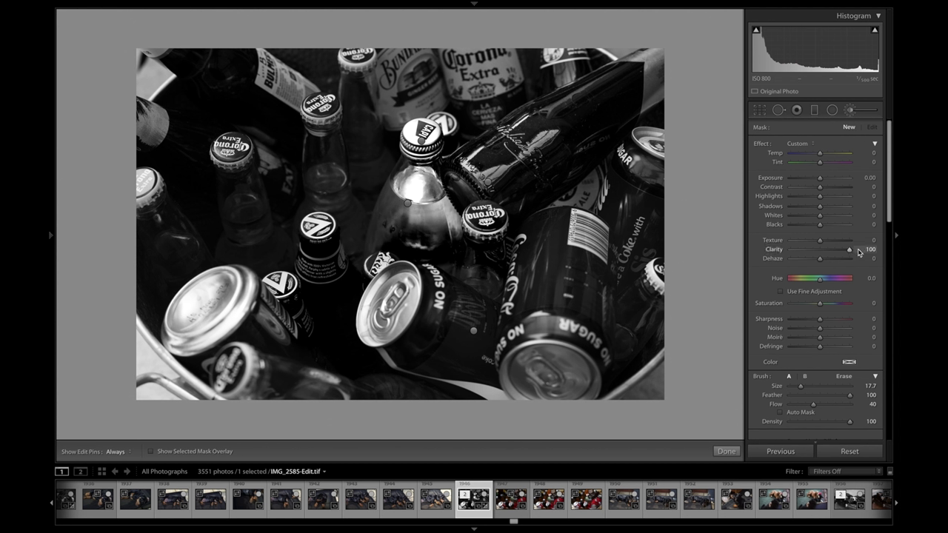
key("h")
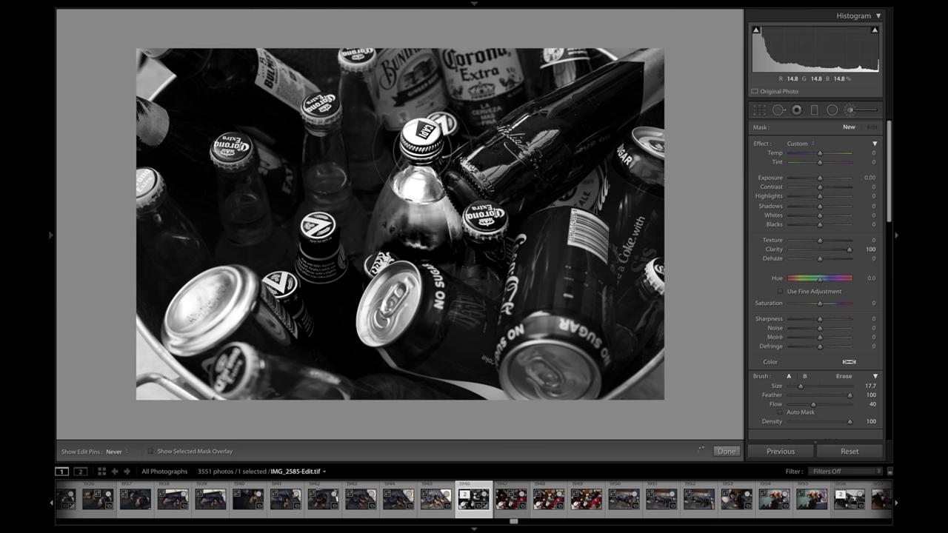
Paint the Clarity 100 mask over the bottles and cans, toggling edit pins to judge it
left_click(440, 236)
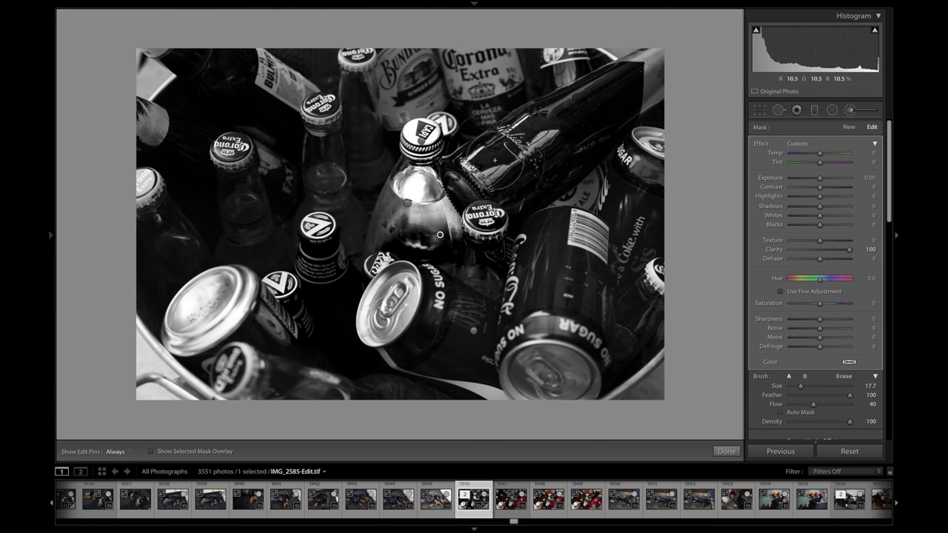
key("h")
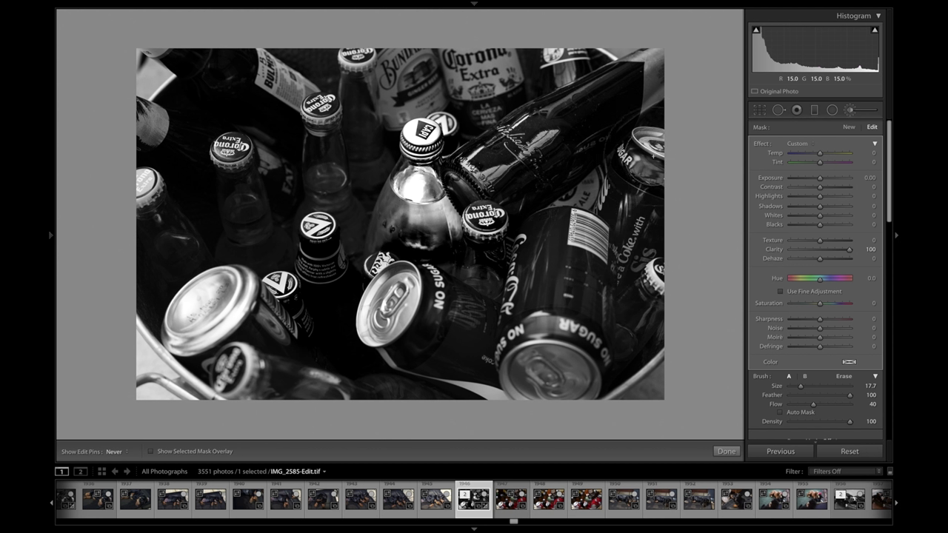
key("h")
key("h")
key("h")
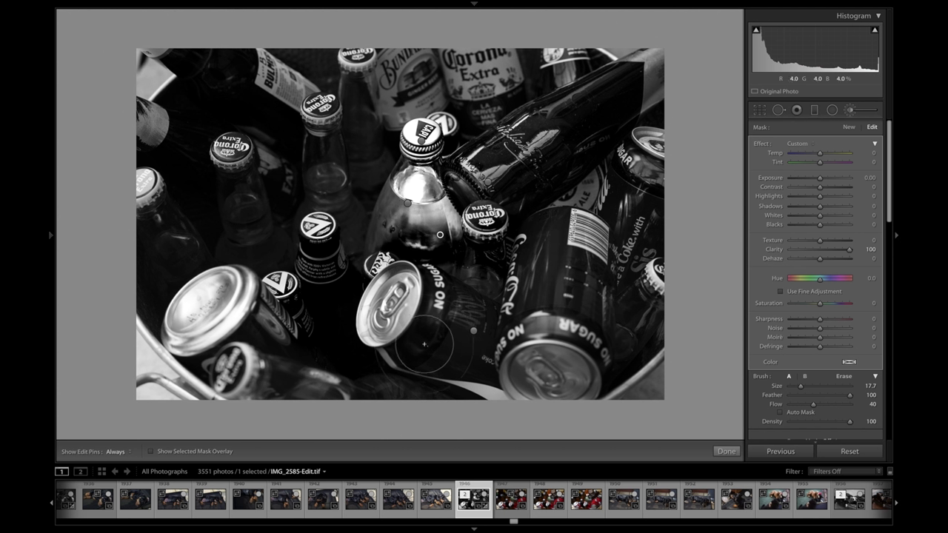
key("h")
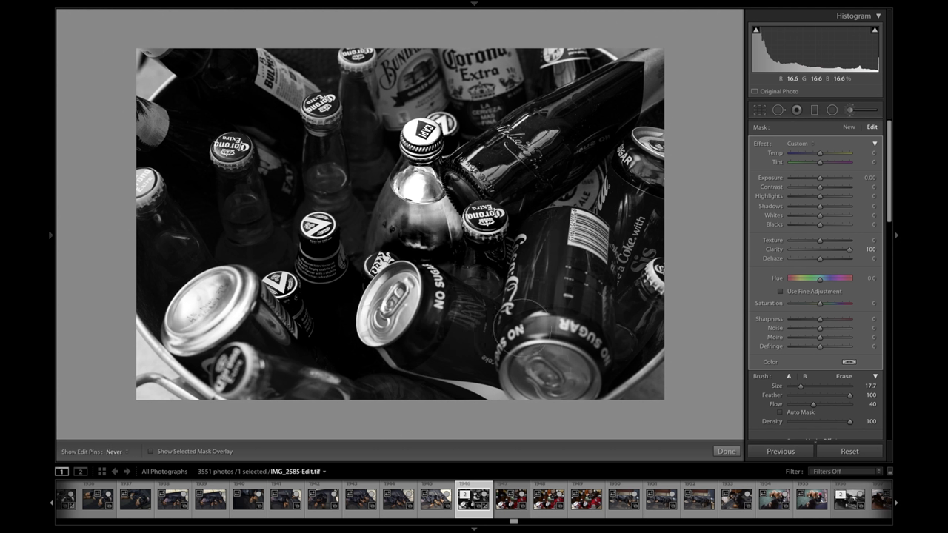
key("h")
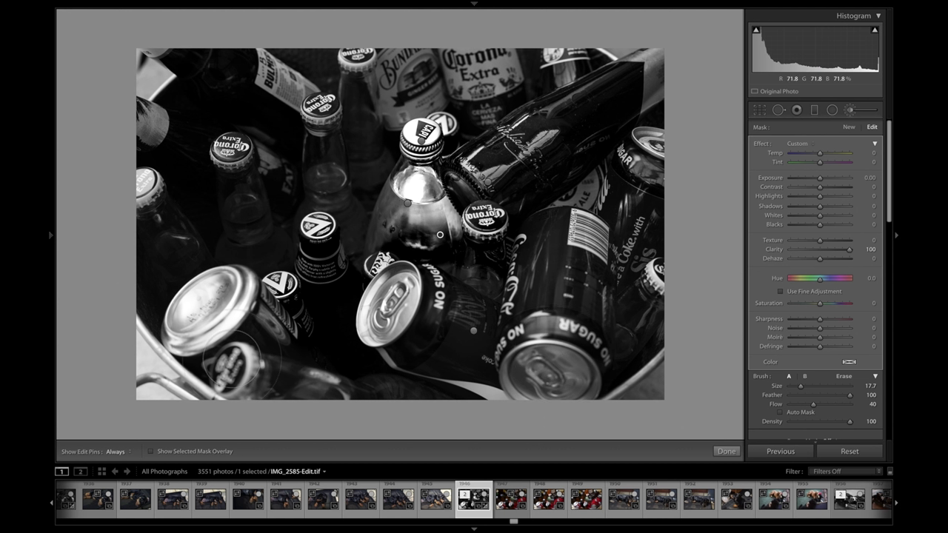
key("h")
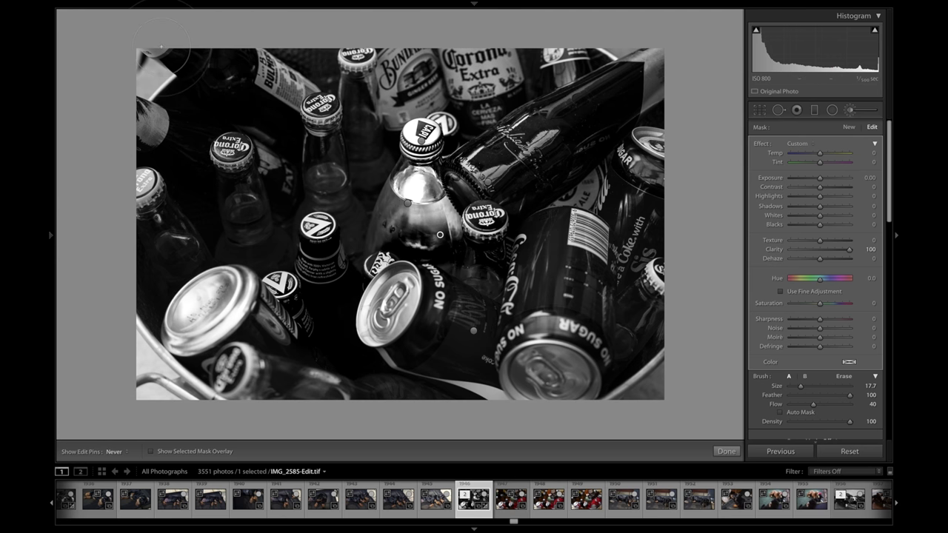
key("h")
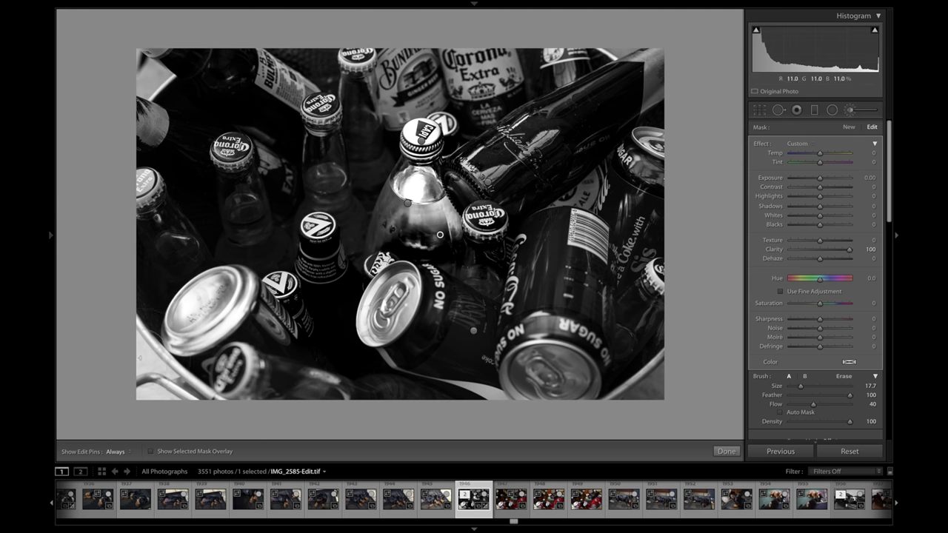
key("h")
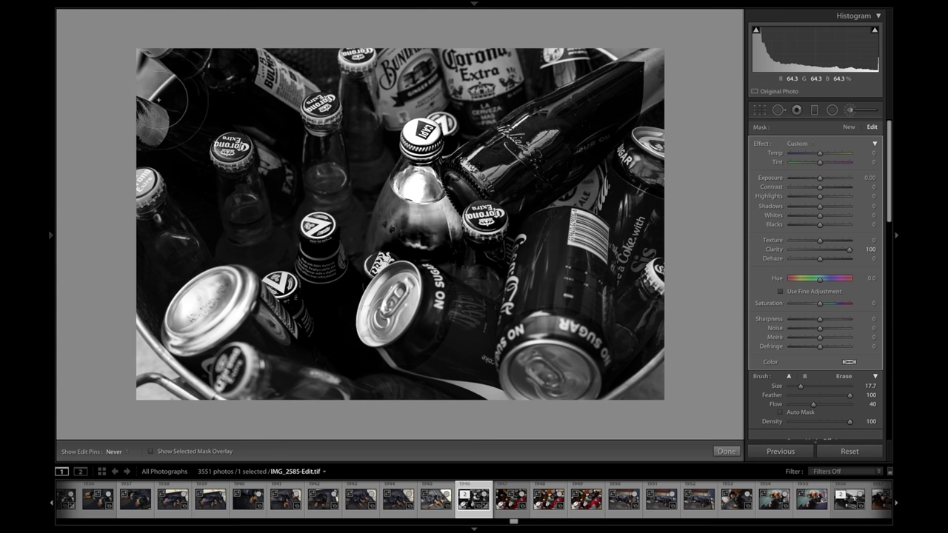
key("h")
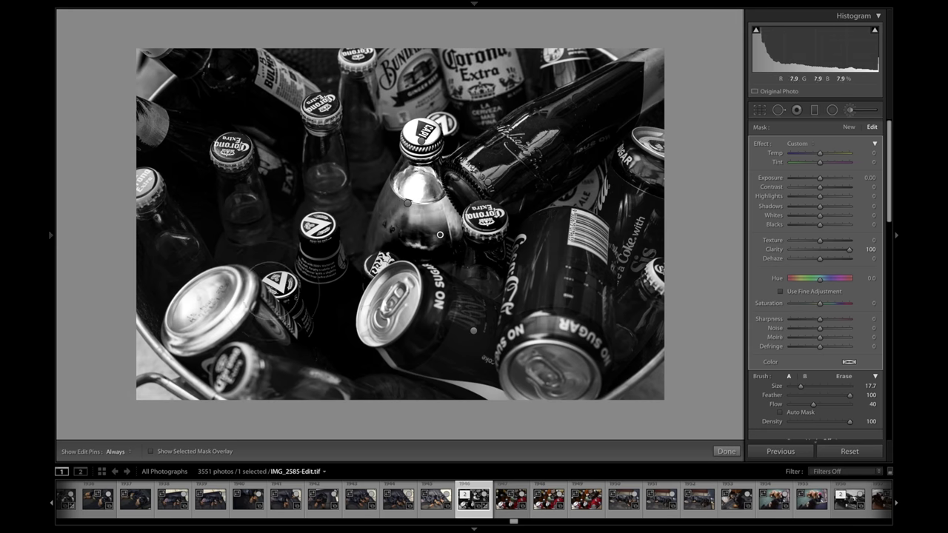
Undo the last stray brush stroke with Edit > Undo Add Brush Stroke
left_click(175, 5)
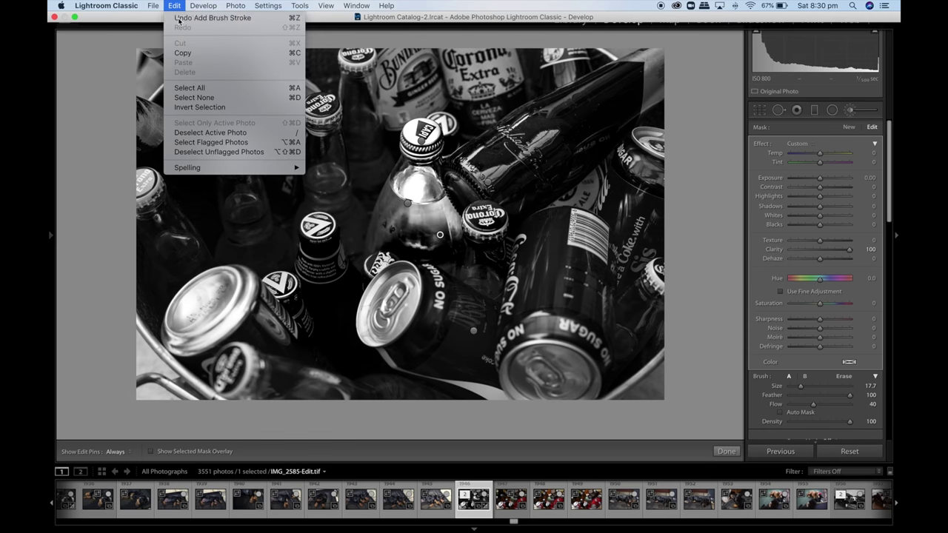
left_click(178, 17)
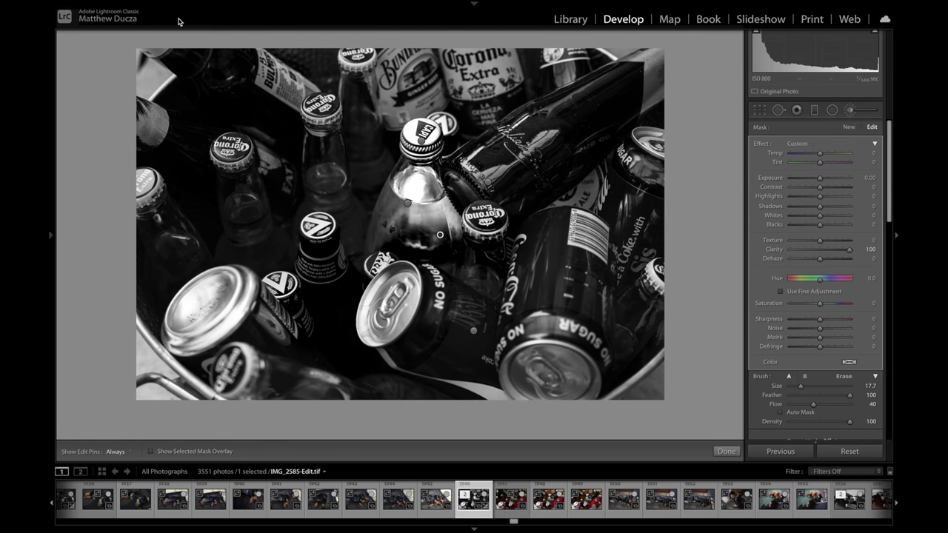
key("h")
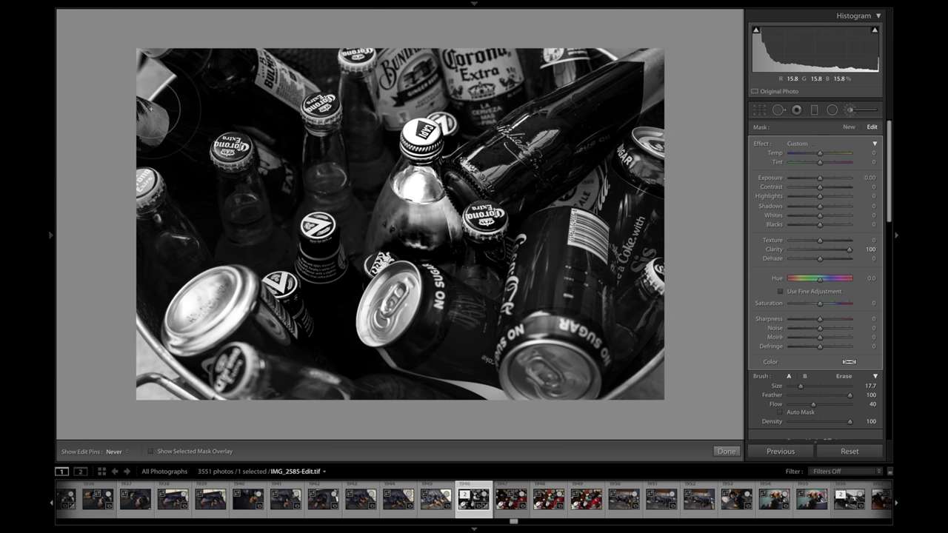
key("h")
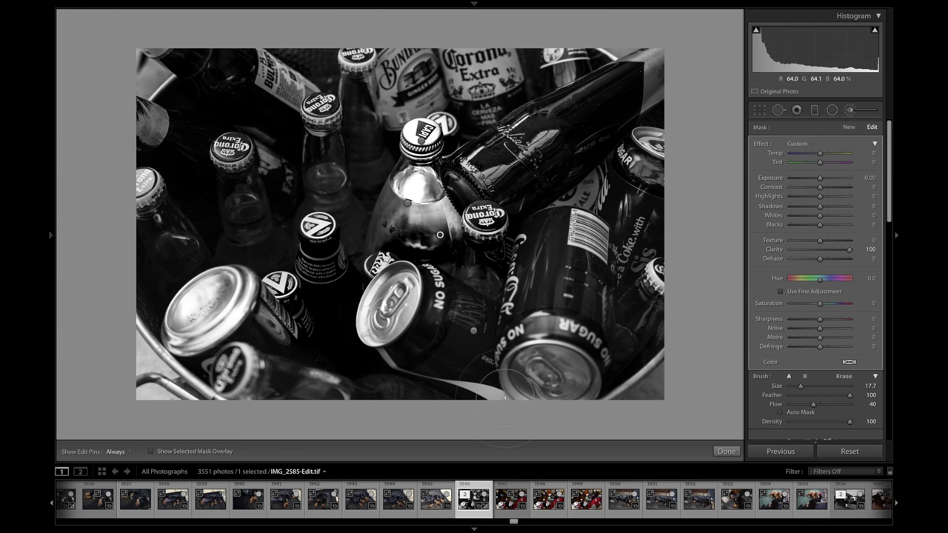
Brush a Highlights 100 mask onto the photo's top-left corner
left_click(850, 128)
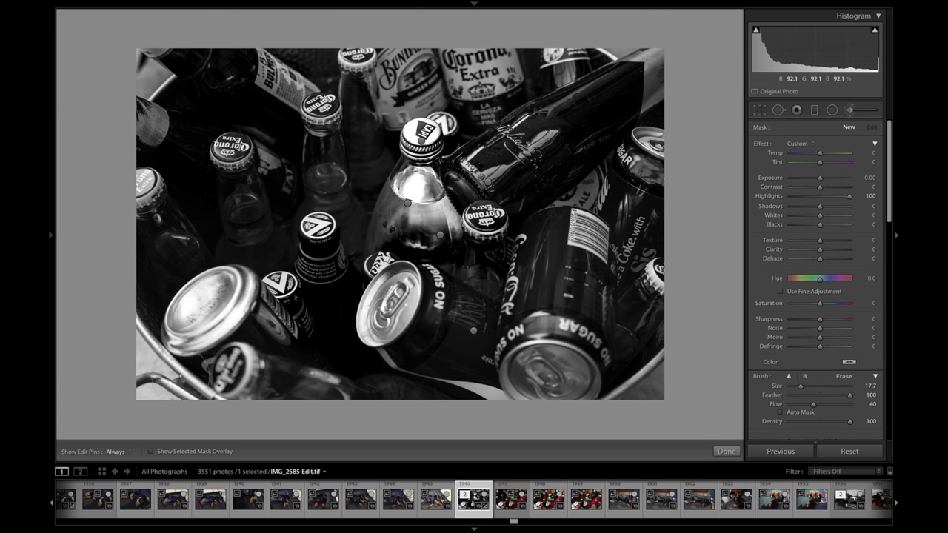
key("h")
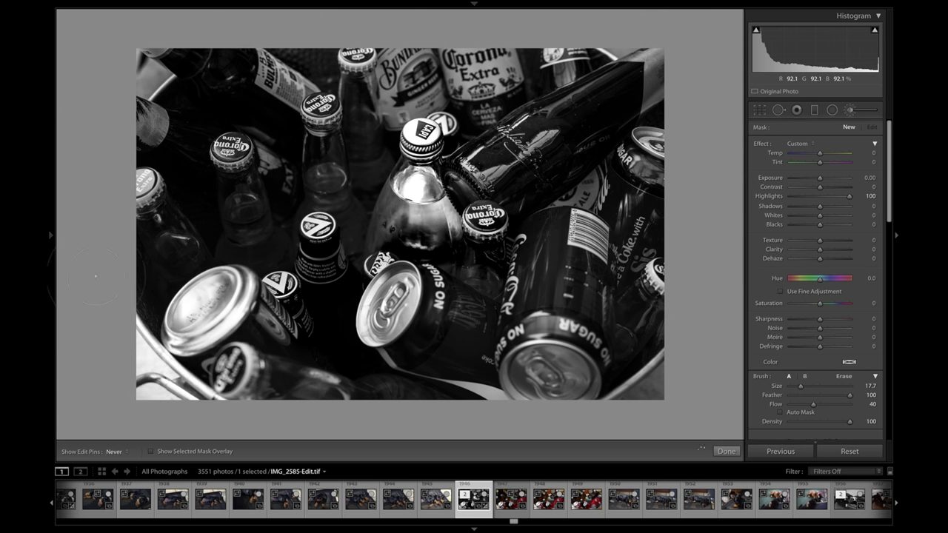
mouse_move(104, 288)
left_mouse_down()
mouse_move(109, 89)
mouse_move(133, 66)
mouse_move(158, 83)
mouse_move(144, 95)
mouse_move(178, 89)
left_mouse_up()
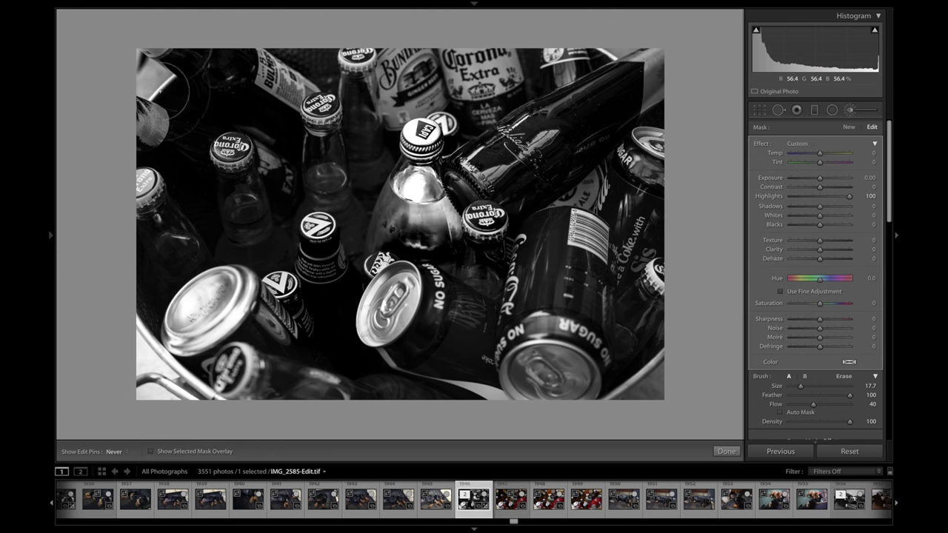
key("h")
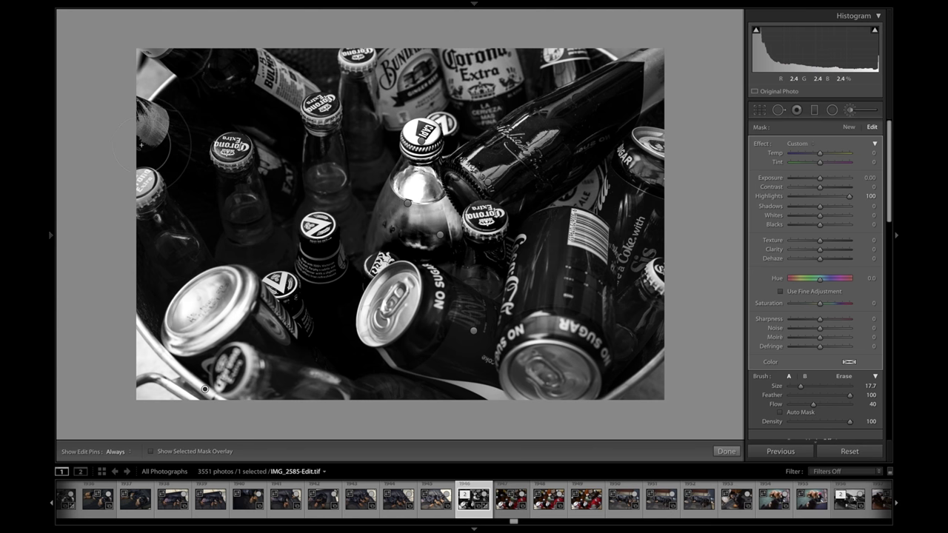
Undo the highlights stroke and start a fresh brush mask with all effects at 0
mouse_move(132, 5)
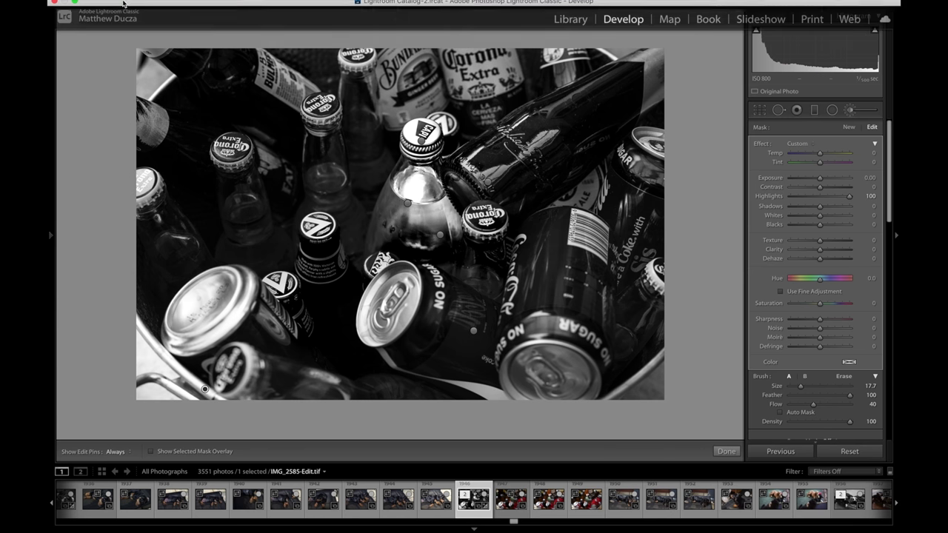
left_click(171, 6)
left_click(172, 18)
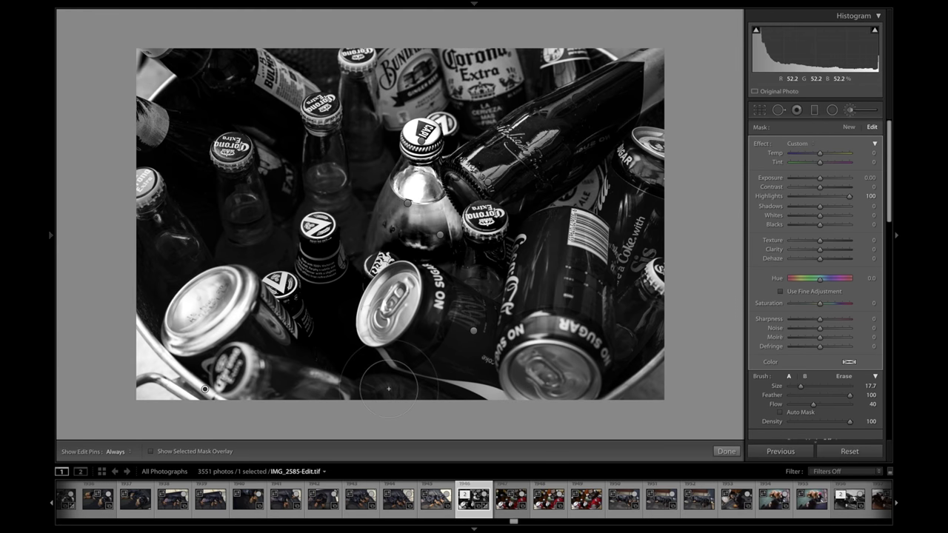
left_click(848, 127)
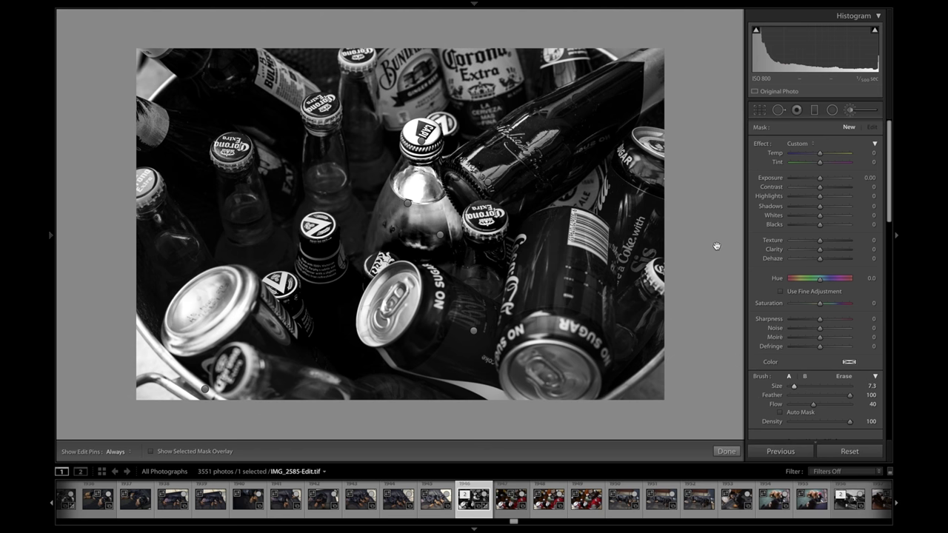
key("k")
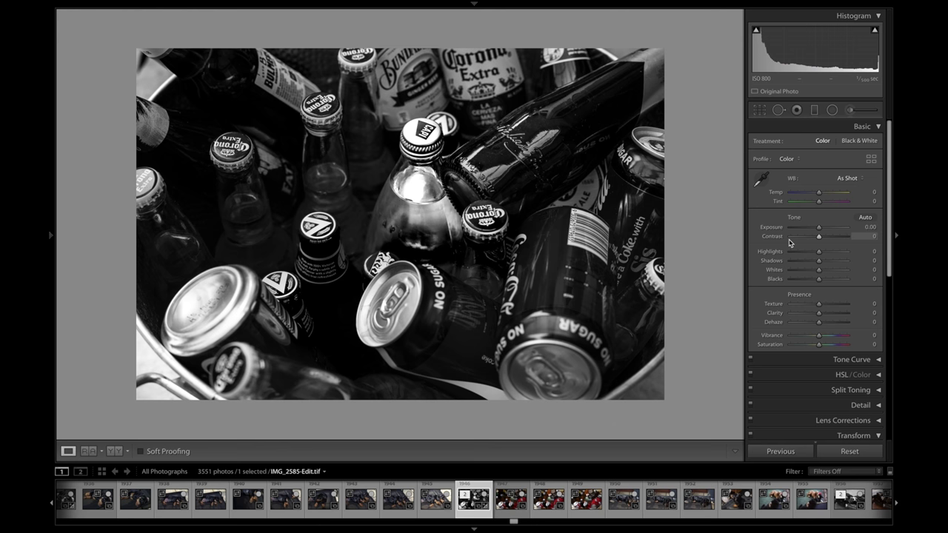
key("k")
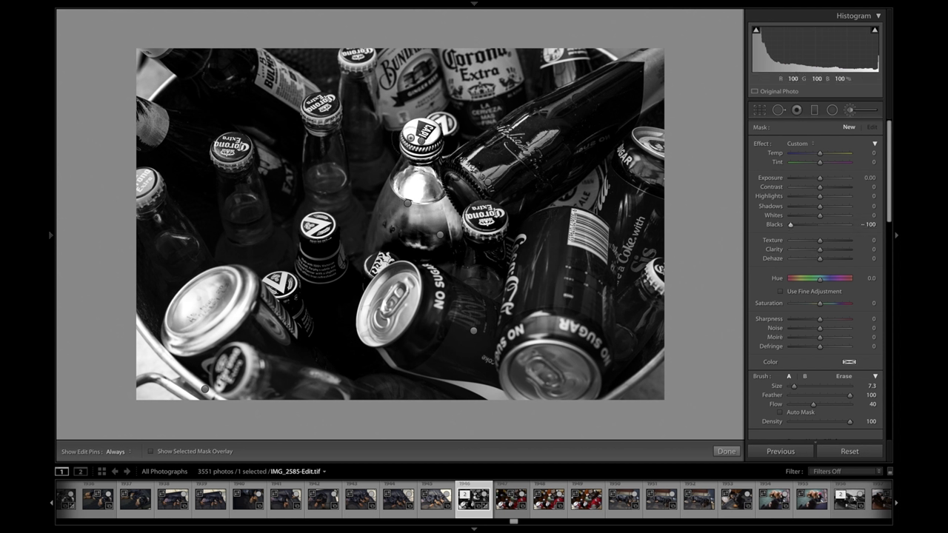
key("h")
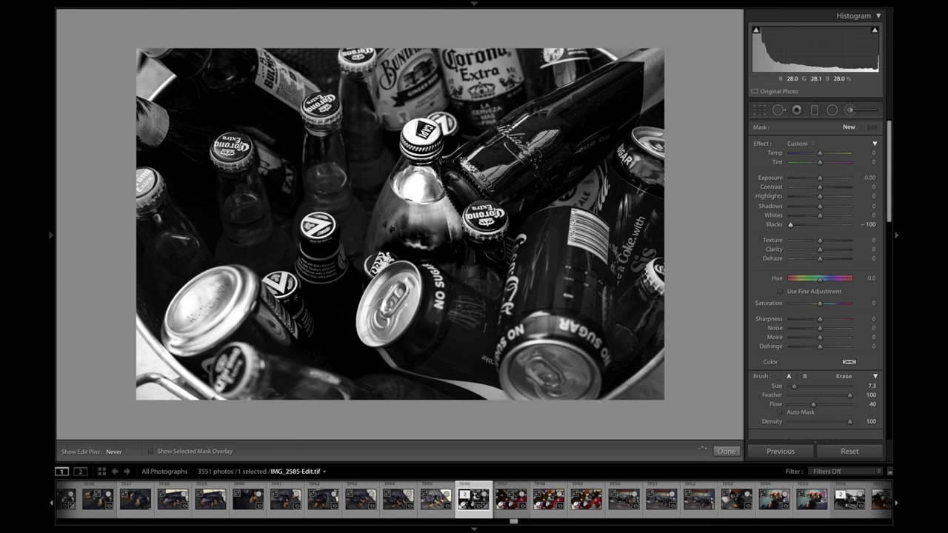
left_click(422, 140)
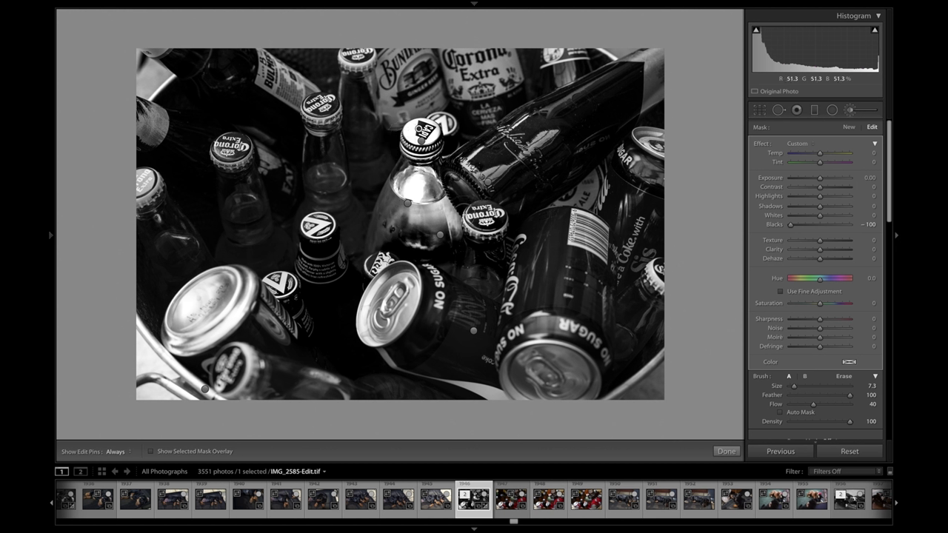
key("h")
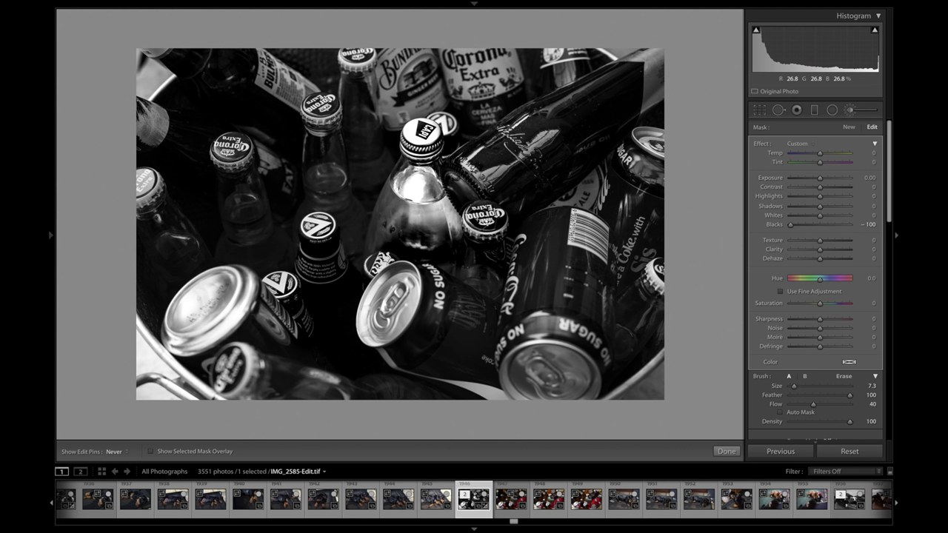
key("h")
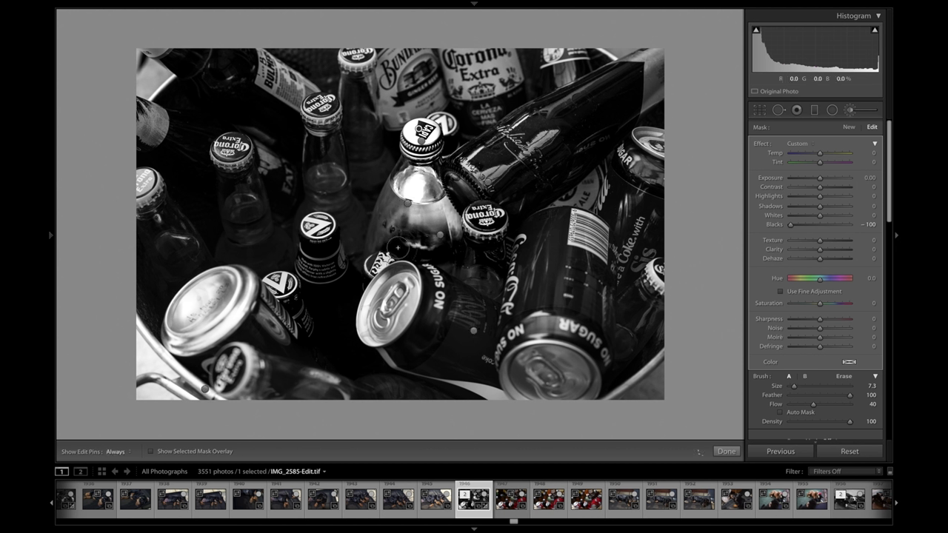
key("h")
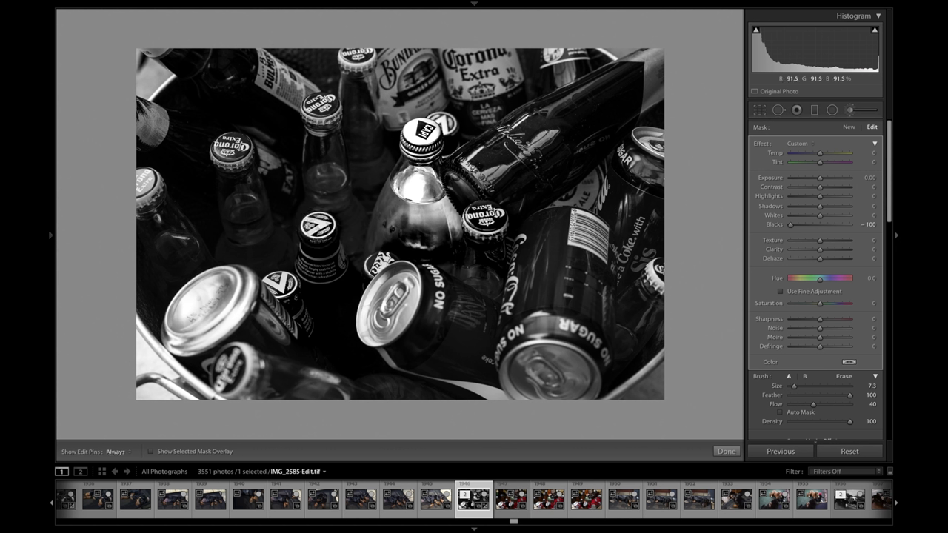
key("h")
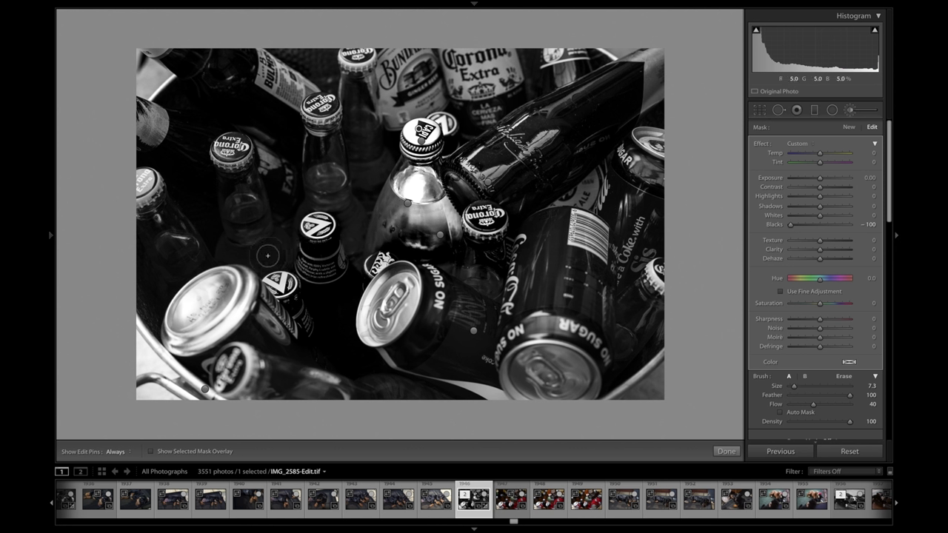
key("h")
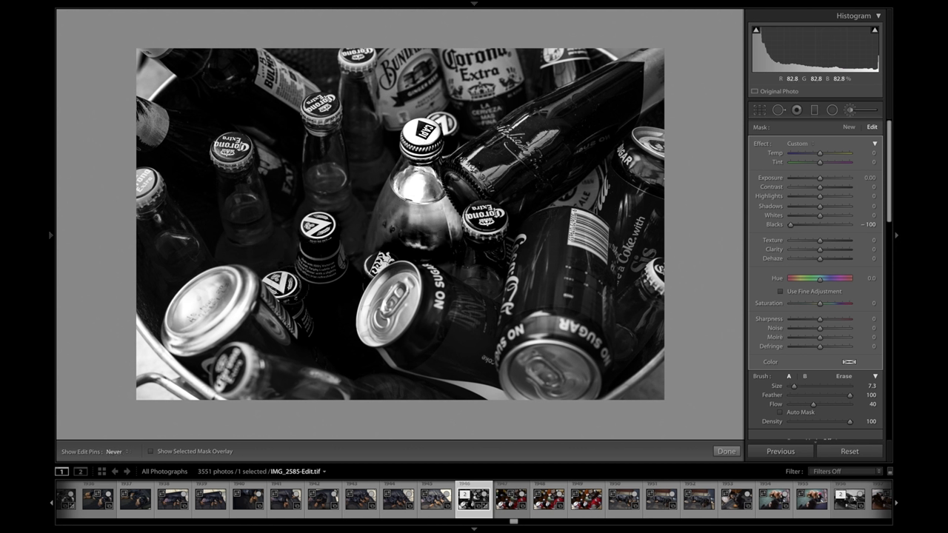
key("h")
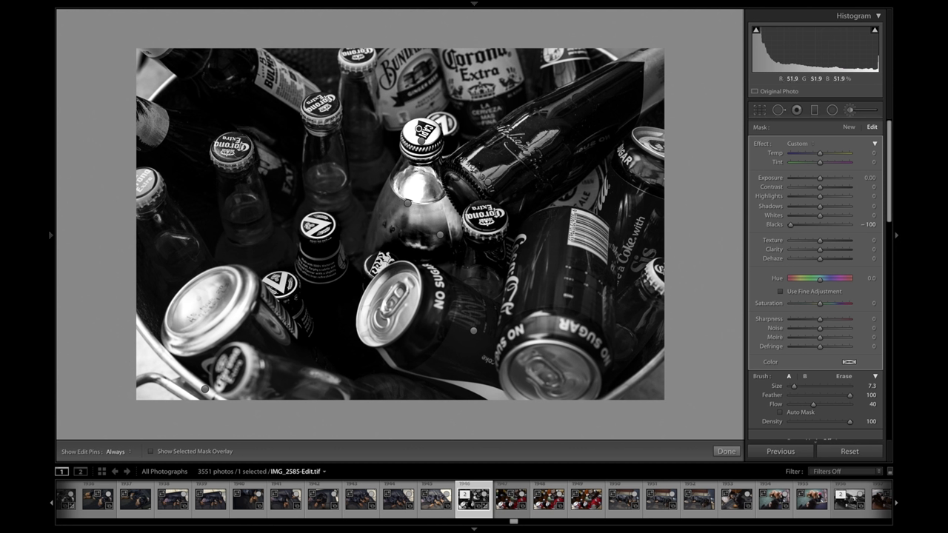
key("h")
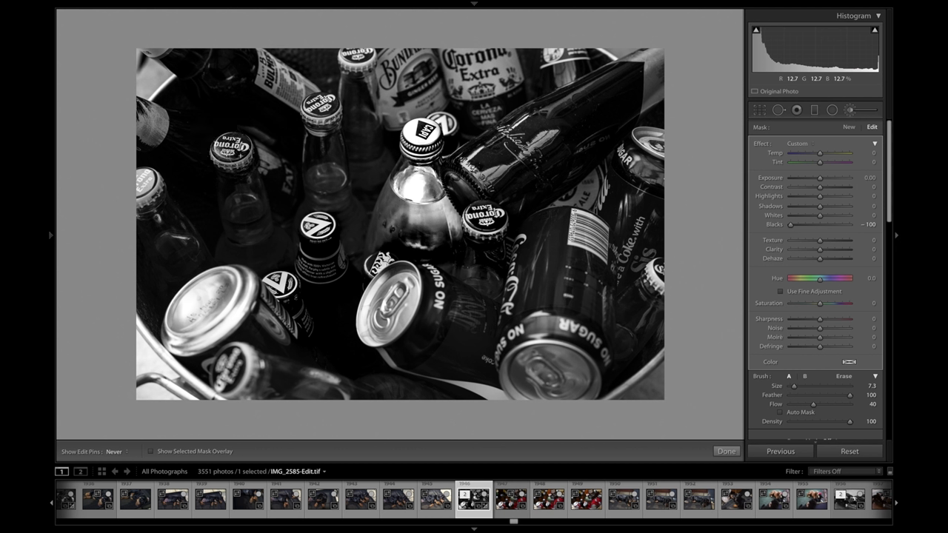
key("h")
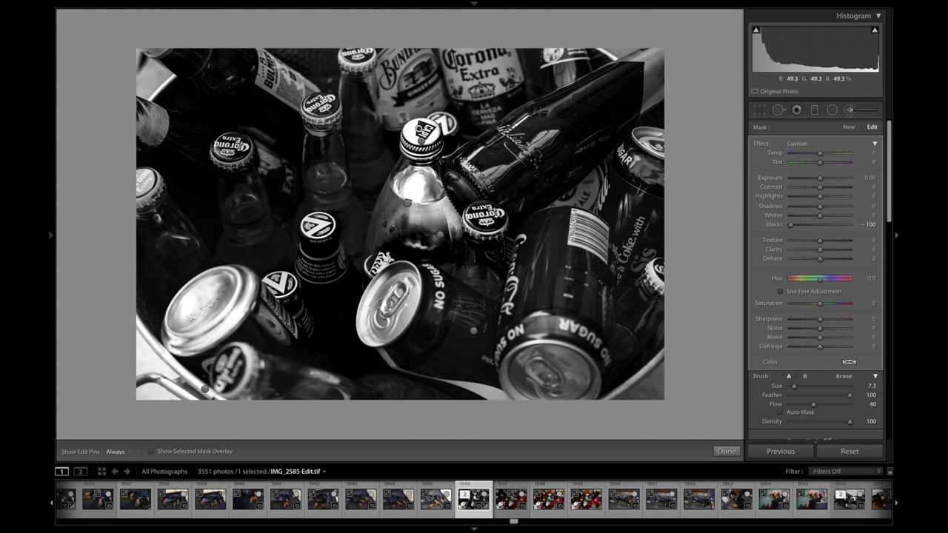
key("h")
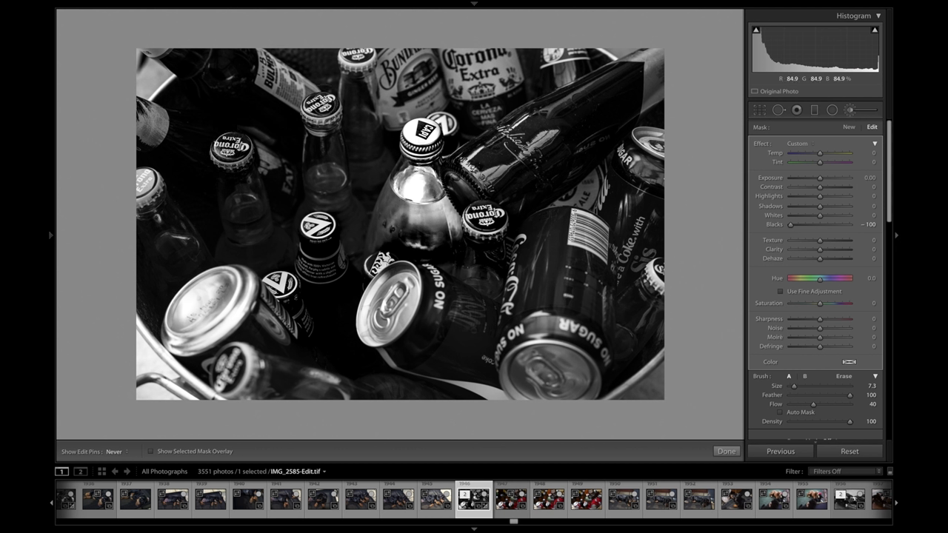
key("h")
key("h")
key("h")
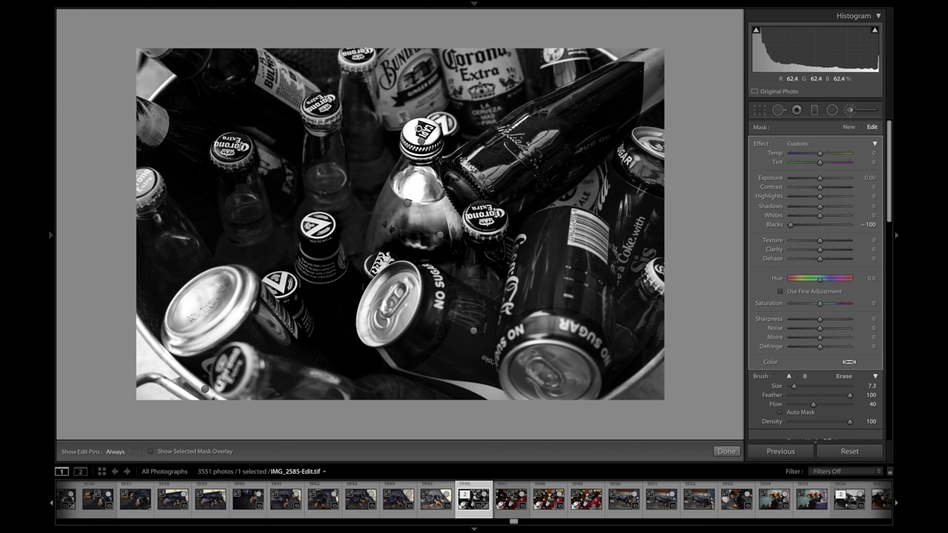
Start a reset brush mask and paint the area near the top Corona label
left_click(849, 129)
double_click(758, 145)
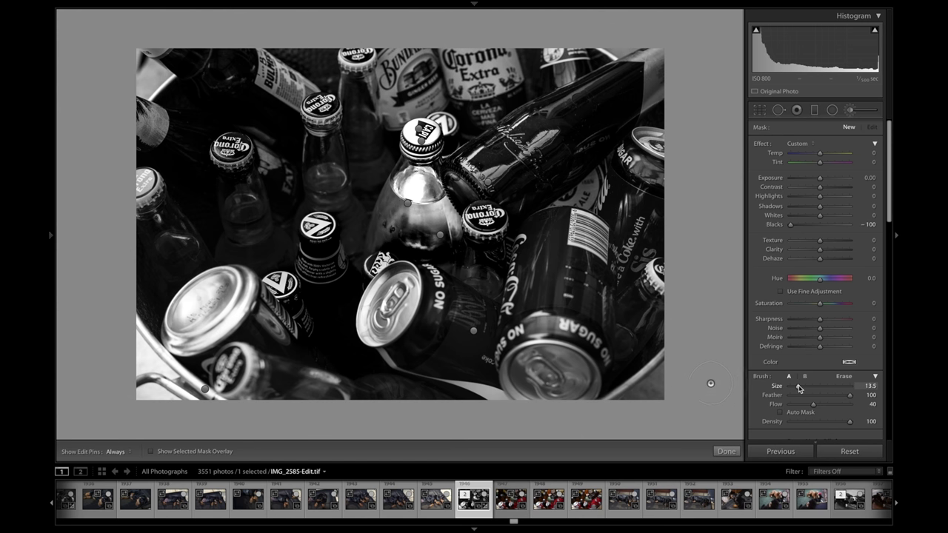
key("h")
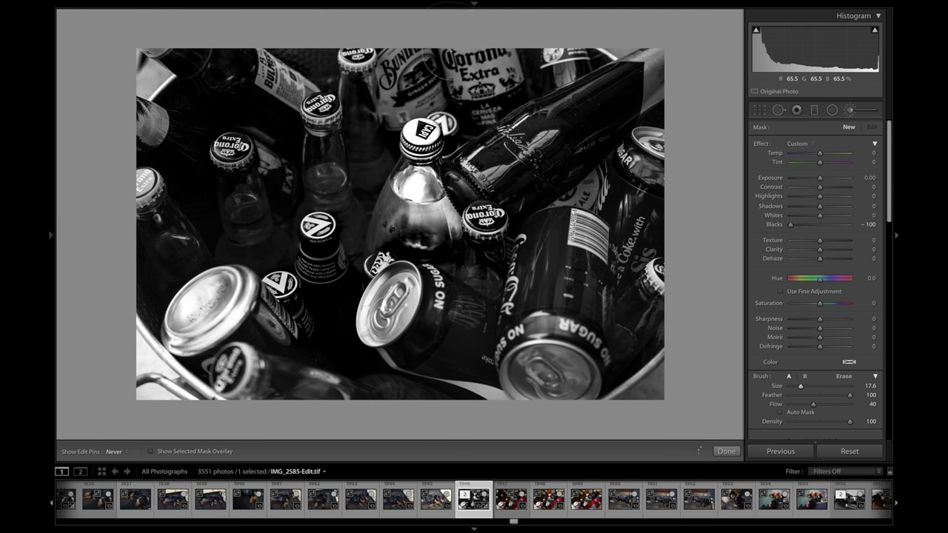
key("h")
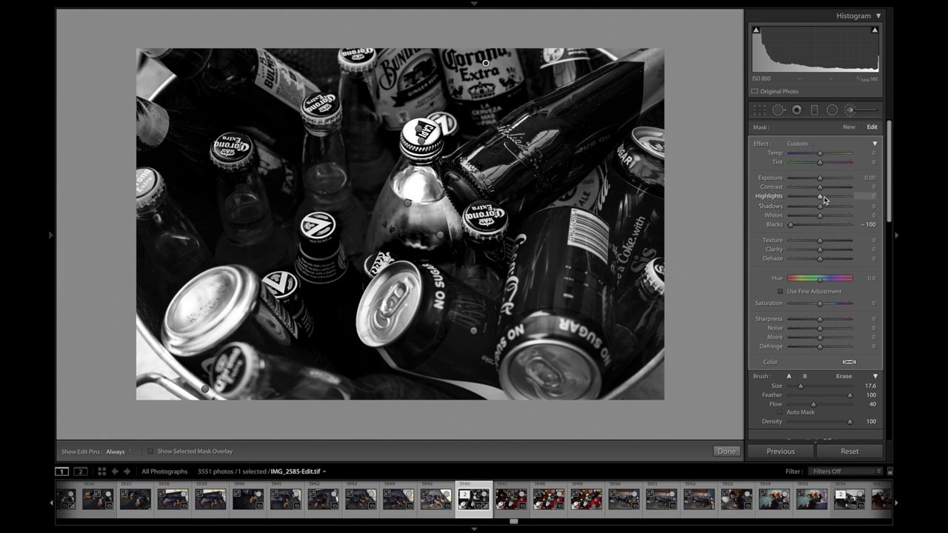
Set that mask to Contrast 31, Highlights 7 and Blacks 2
mouse_move(835, 201)
left_mouse_down()
mouse_move(858, 201)
mouse_move(826, 202)
left_mouse_up()
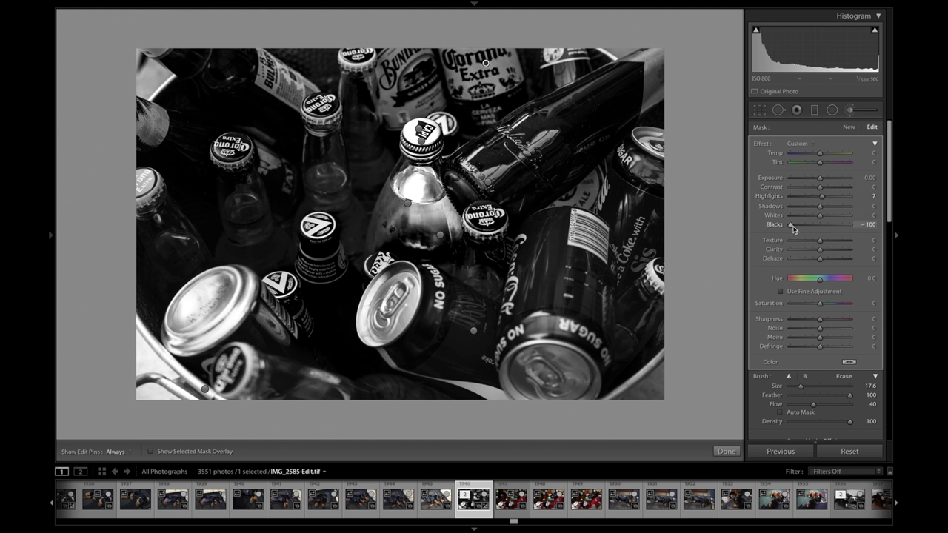
left_click_drag(792, 226, 813, 227)
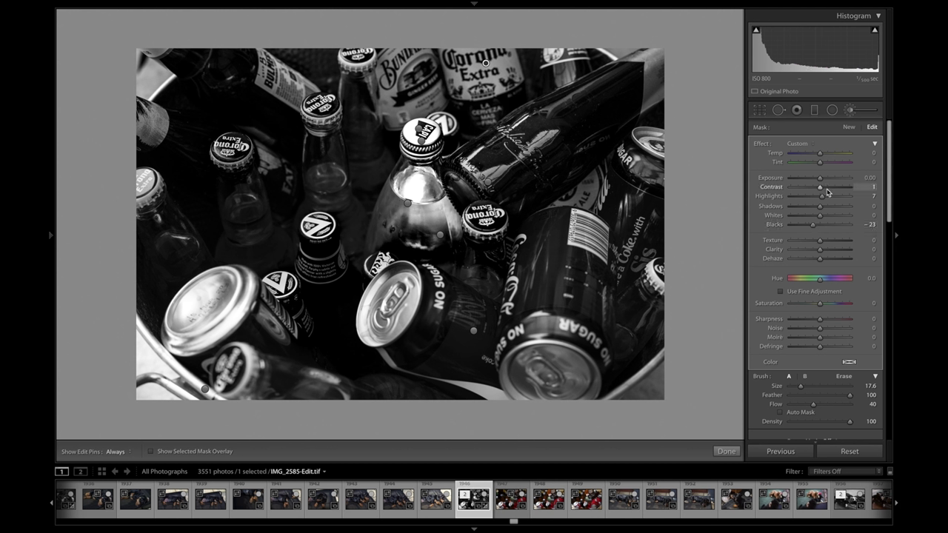
left_click_drag(827, 192, 865, 192)
left_click(869, 195)
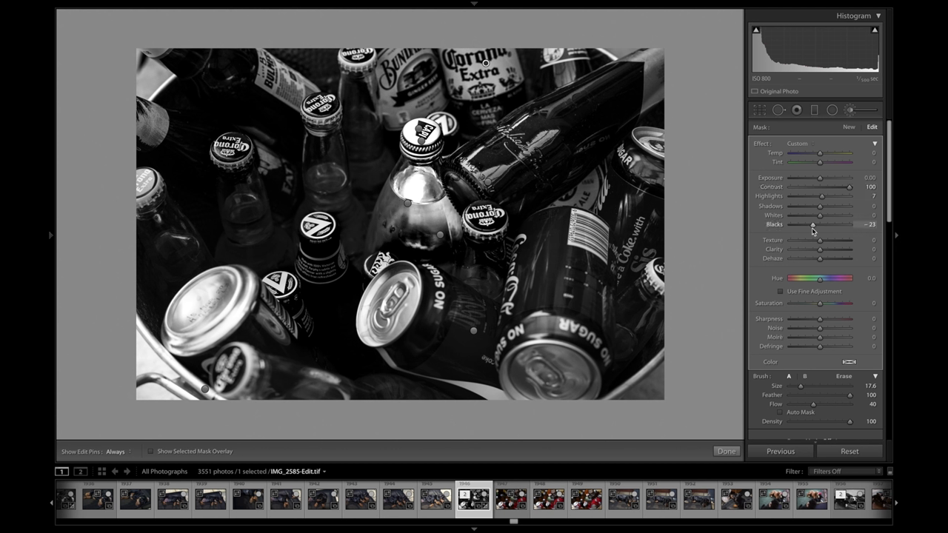
left_click_drag(814, 230, 818, 230)
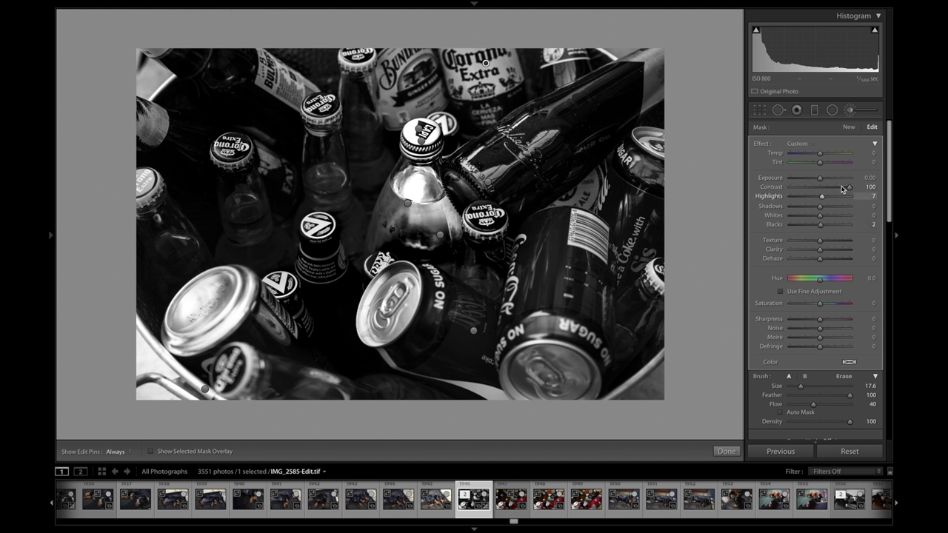
left_click_drag(850, 188, 830, 194)
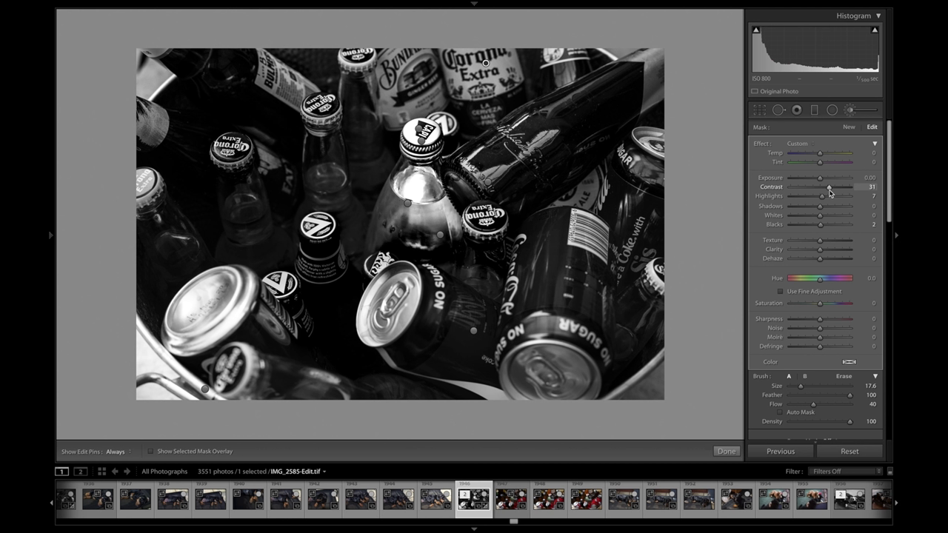
Paint a Texture 100, Clarity 100 brush mask over the clear glass bottle at left
left_click(849, 128)
double_click(763, 145)
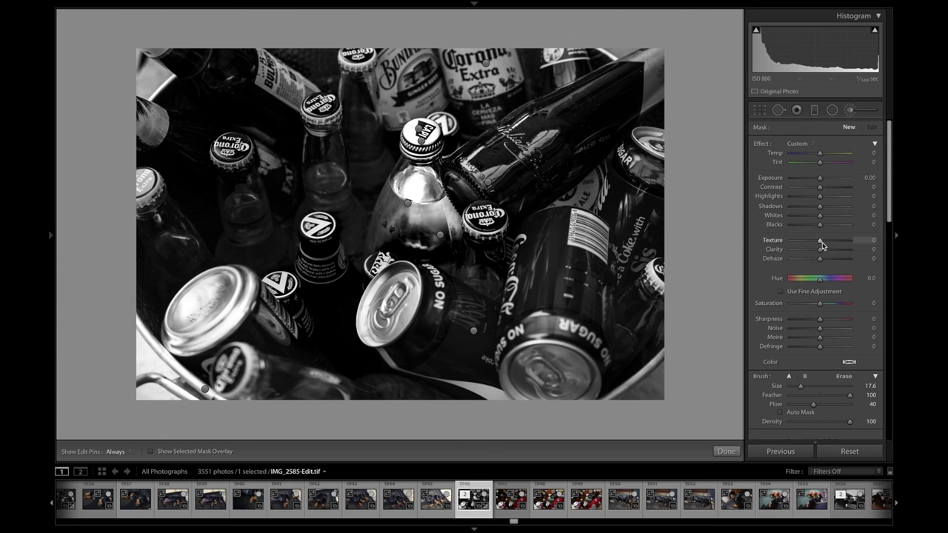
left_click_drag(820, 240, 863, 254)
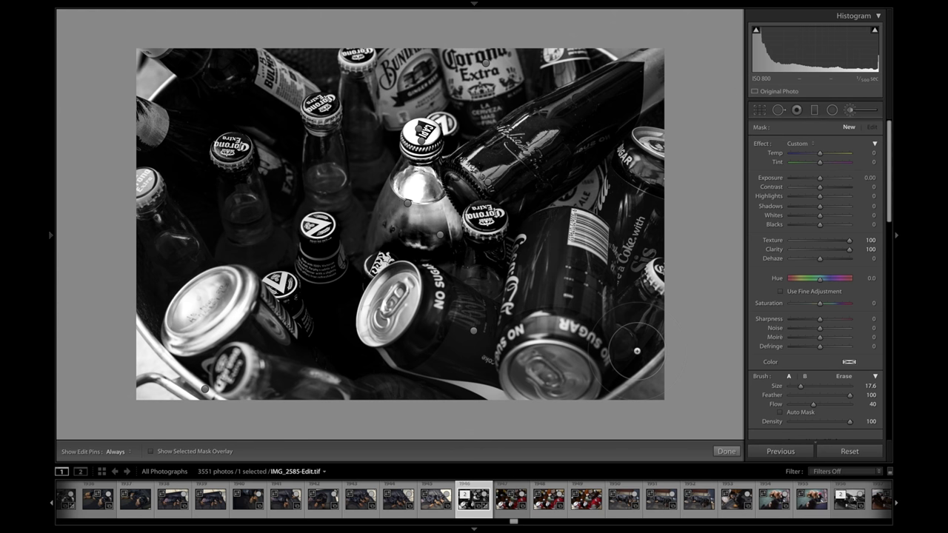
key("h")
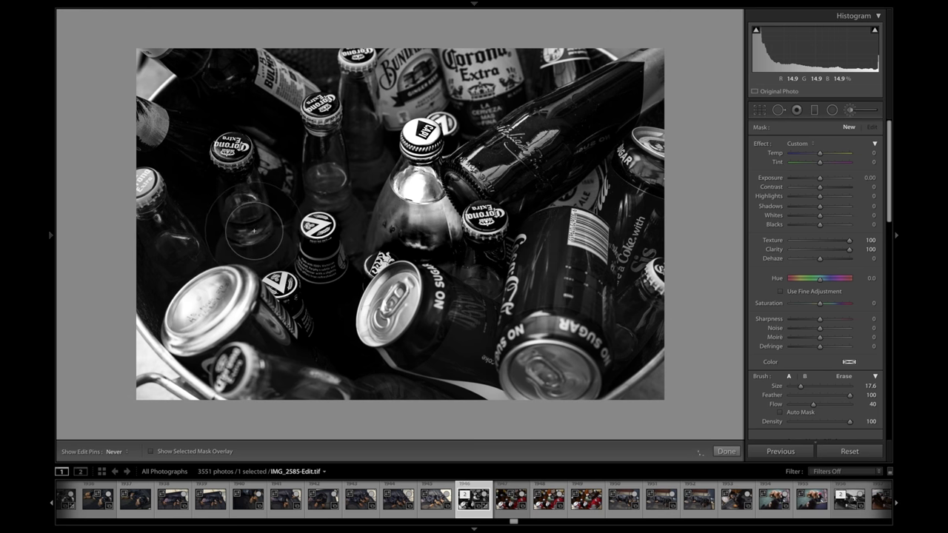
mouse_move(267, 209)
left_mouse_down()
mouse_move(300, 186)
mouse_move(323, 189)
mouse_move(304, 182)
mouse_move(315, 171)
mouse_move(327, 175)
mouse_move(326, 191)
mouse_move(318, 185)
left_mouse_up()
key("h")
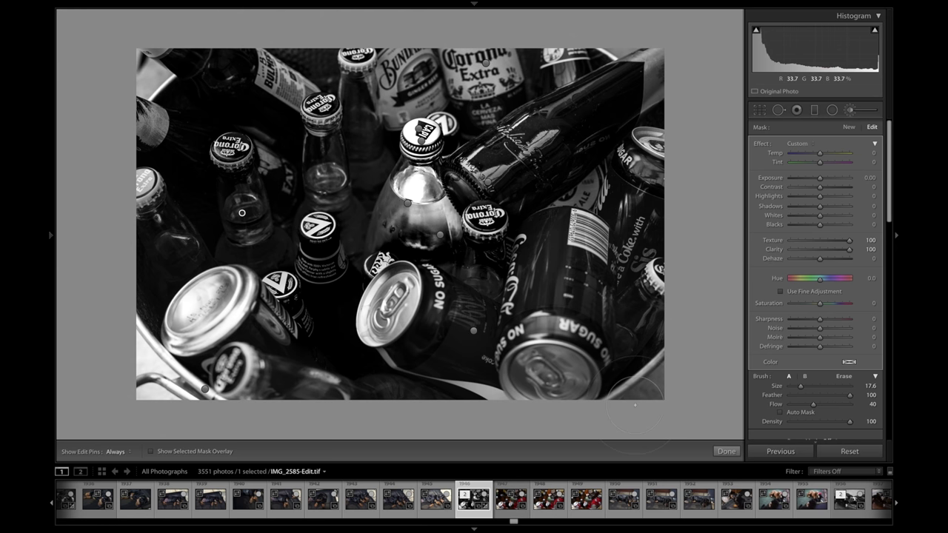
Shrink the brush, refine the stroke, and lower the mask's Clarity to 40
left_click_drag(801, 386, 792, 387)
key("h")
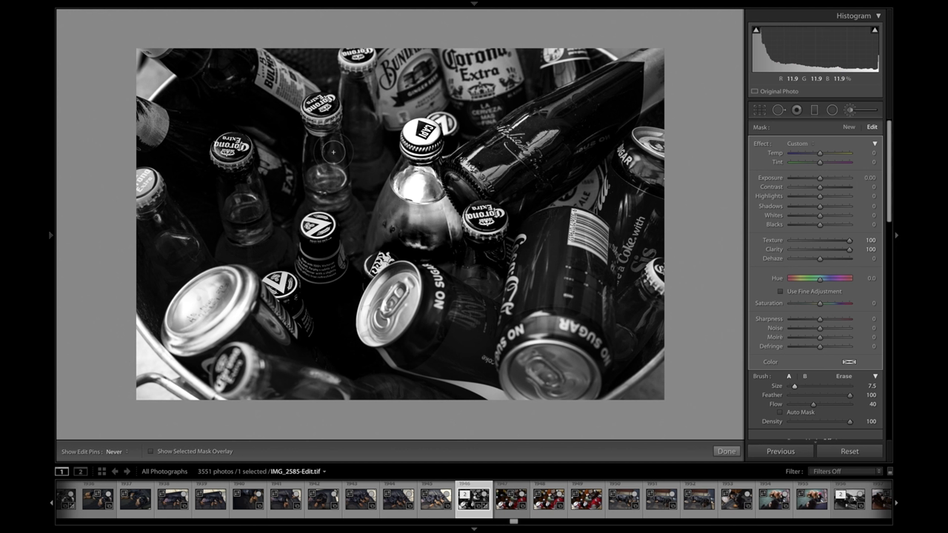
key("h")
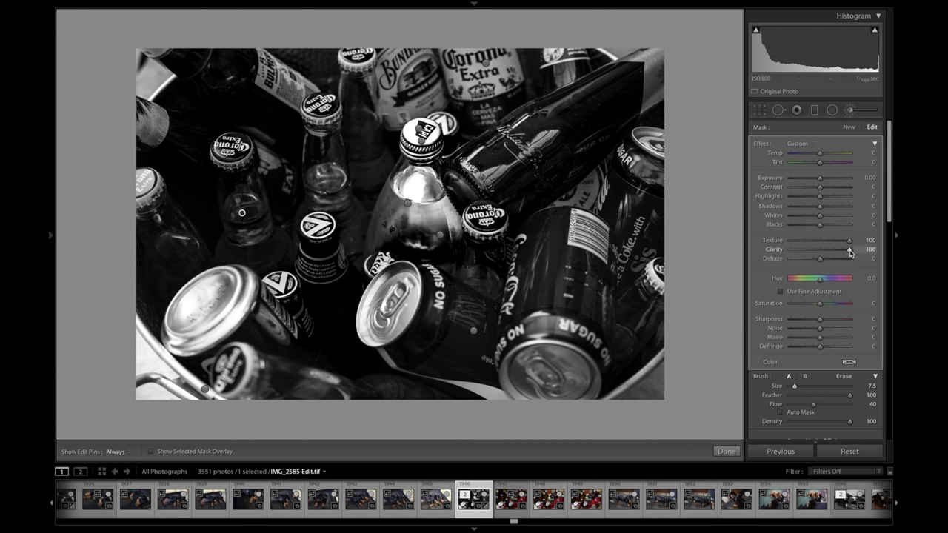
left_click_drag(850, 250, 835, 250)
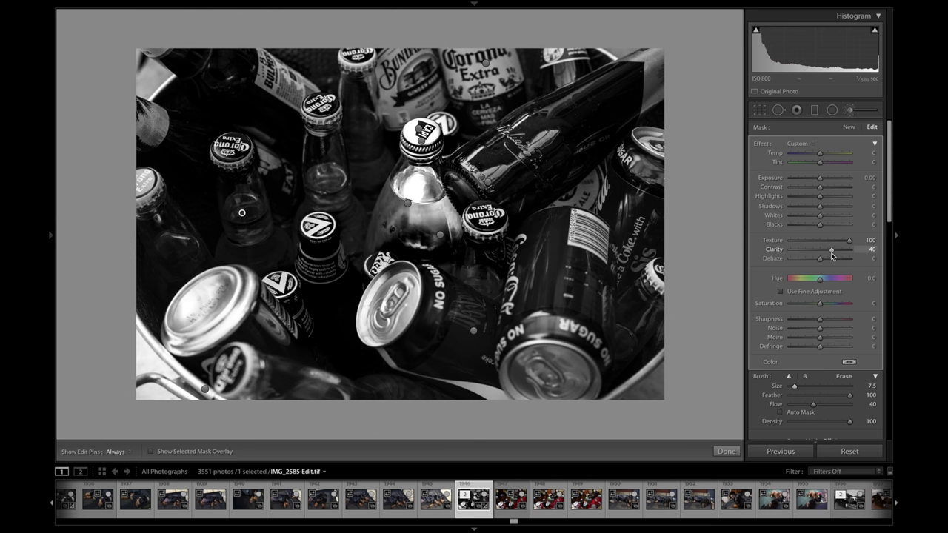
left_click_drag(832, 256, 859, 252)
left_click(850, 128)
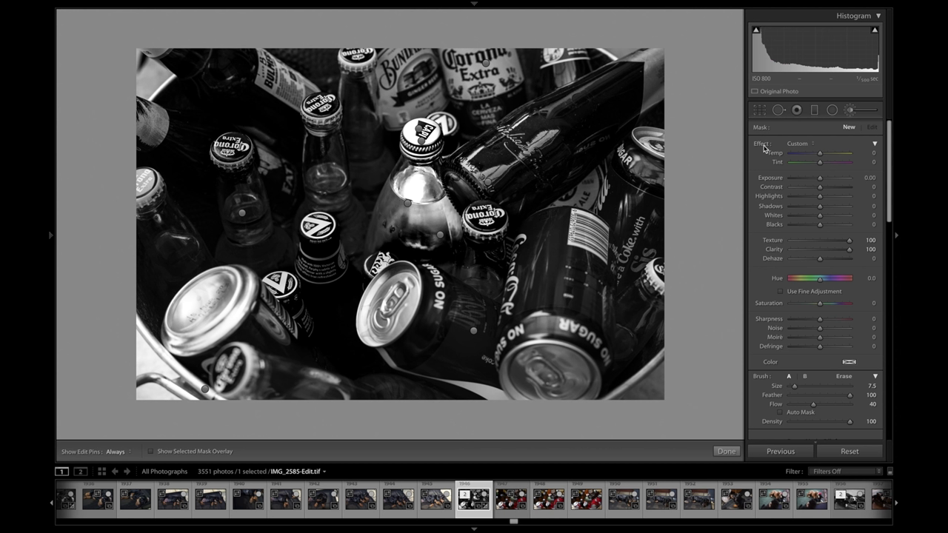
Brush a Texture 100, Clarity 100 mask over the clear bottle's neck, then select Done
double_click(764, 145)
left_click_drag(820, 250, 850, 252)
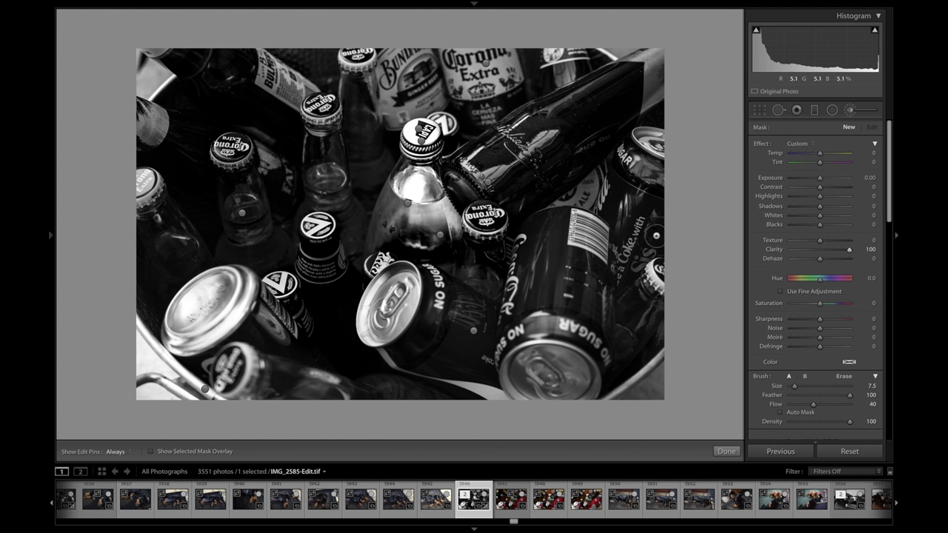
left_click_drag(821, 245, 853, 243)
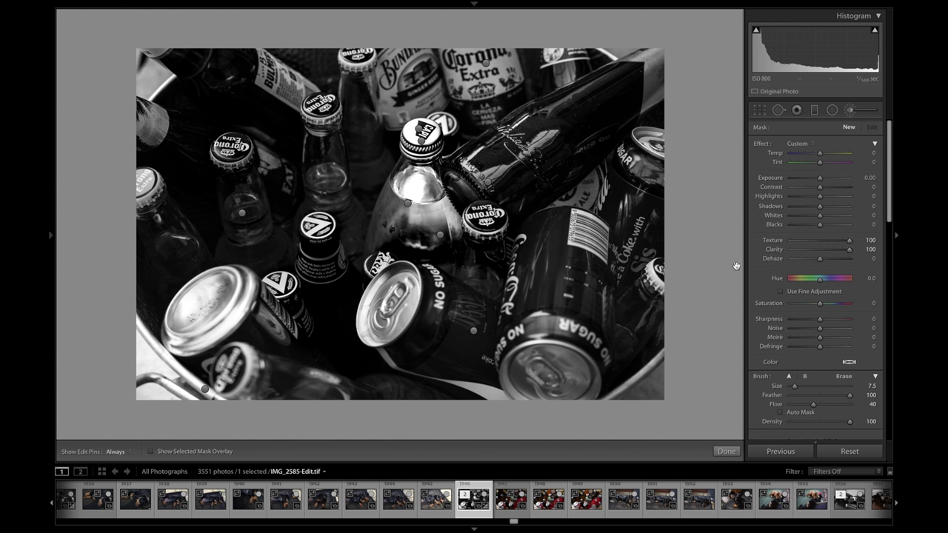
key("h")
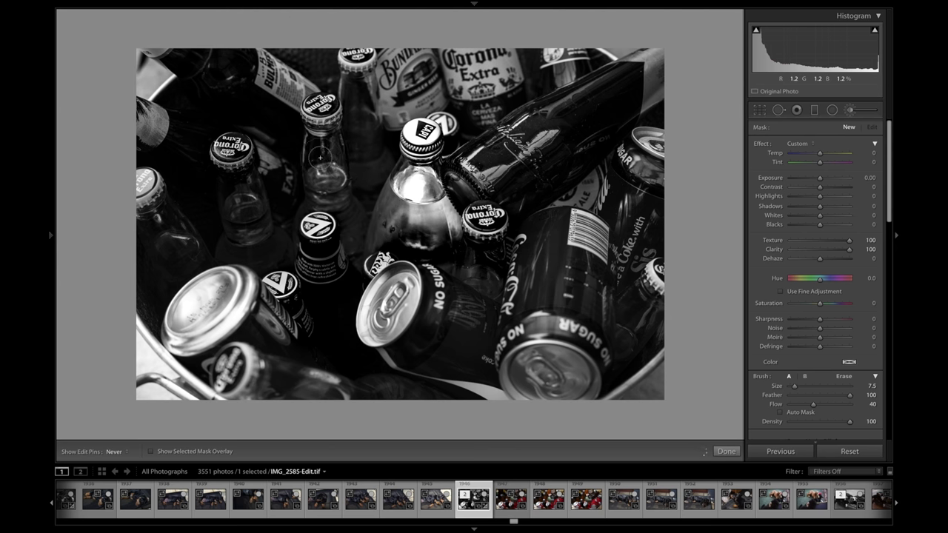
key("h")
key("h")
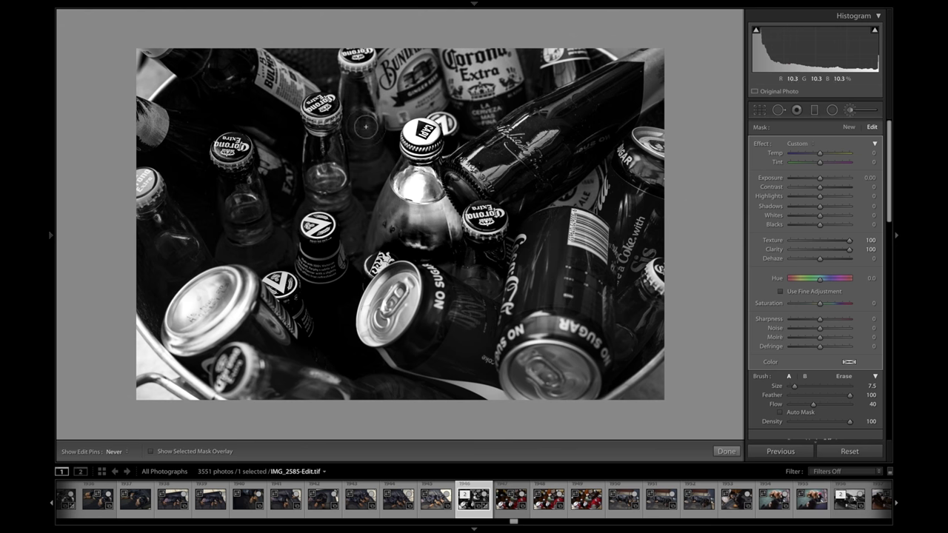
key("h")
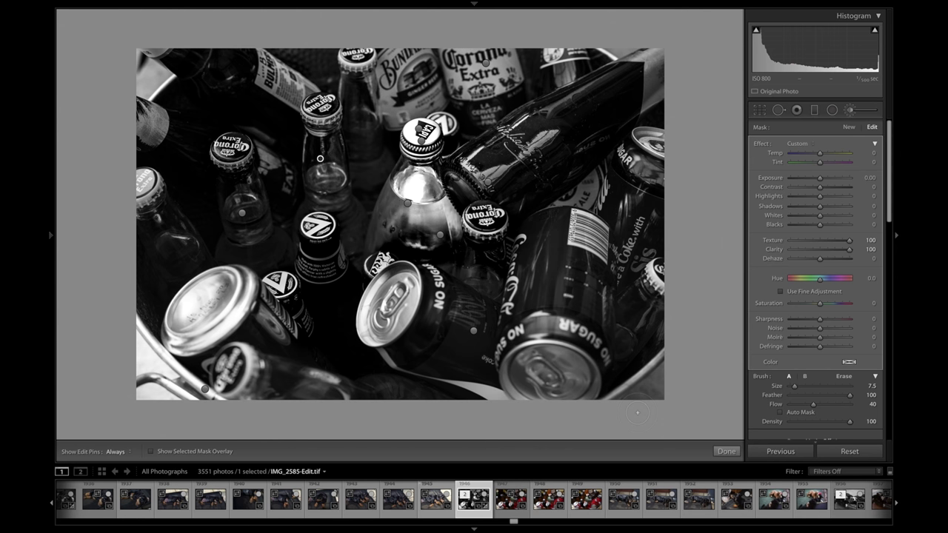
left_click(726, 451)
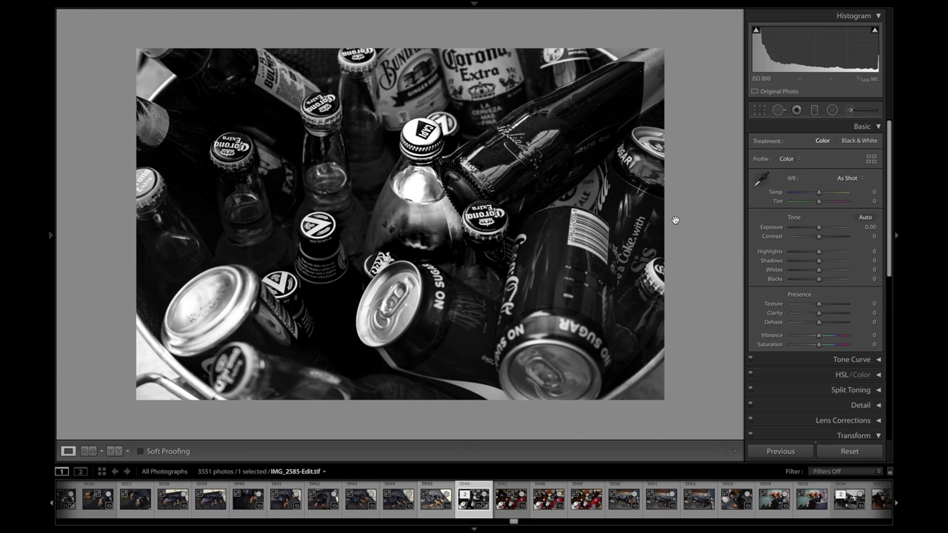
Reopen the Adjustment Brush and set the upper-right dark bottle mask to Texture 100, Clarity 35
key("k")
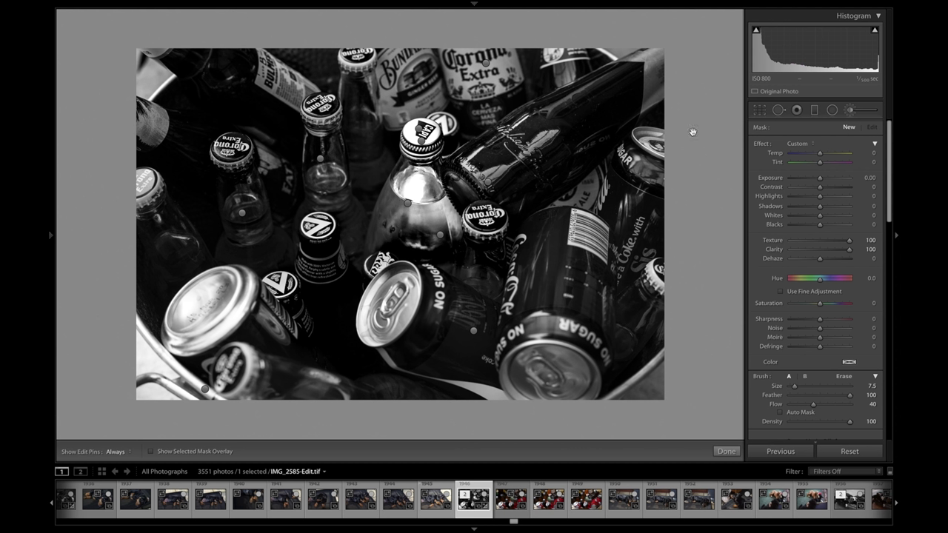
key("h")
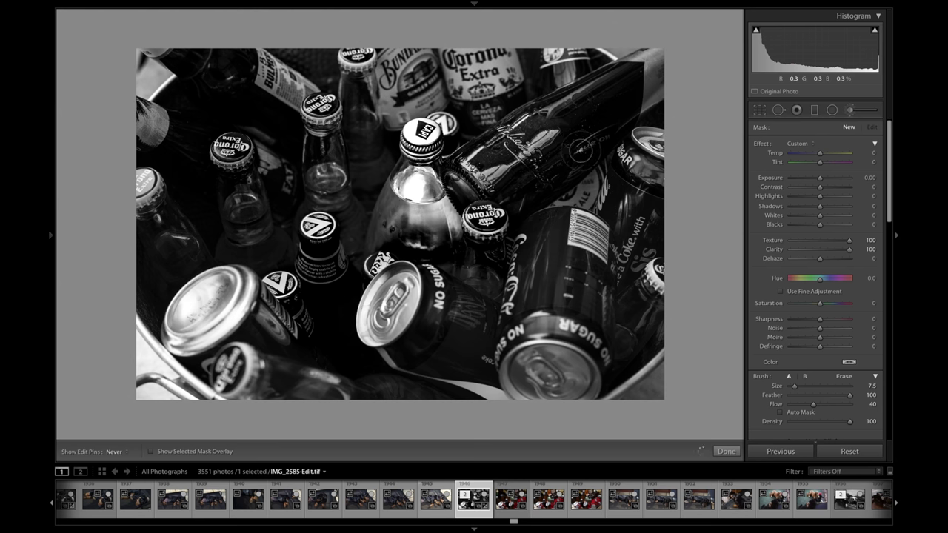
left_click(591, 136)
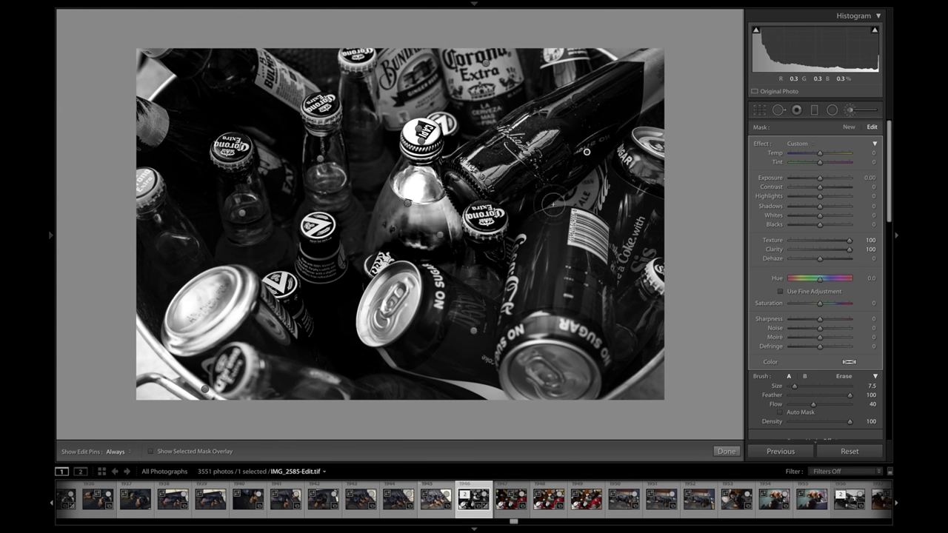
left_click_drag(852, 256, 835, 256)
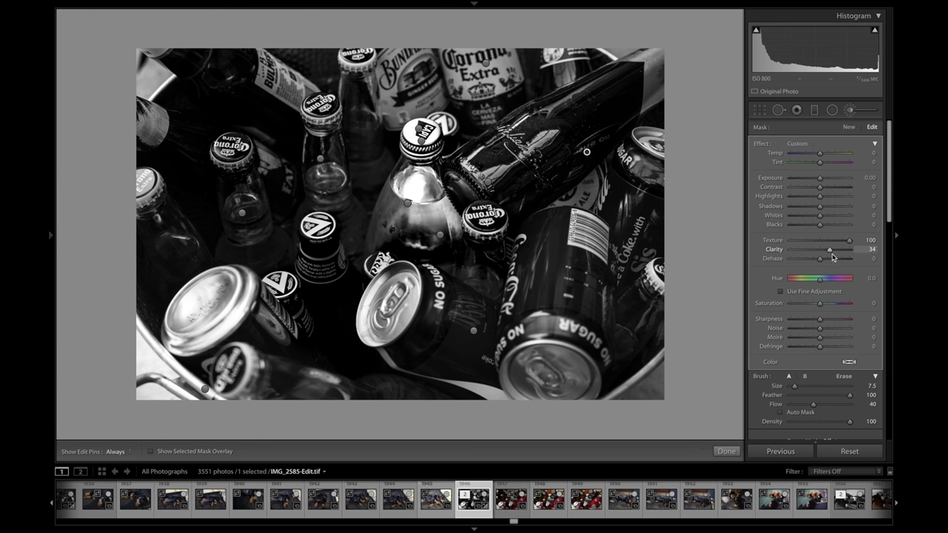
Paint a reset Contrast 100 mask on the large diagonal bottle and raise its Whites
left_click(850, 127)
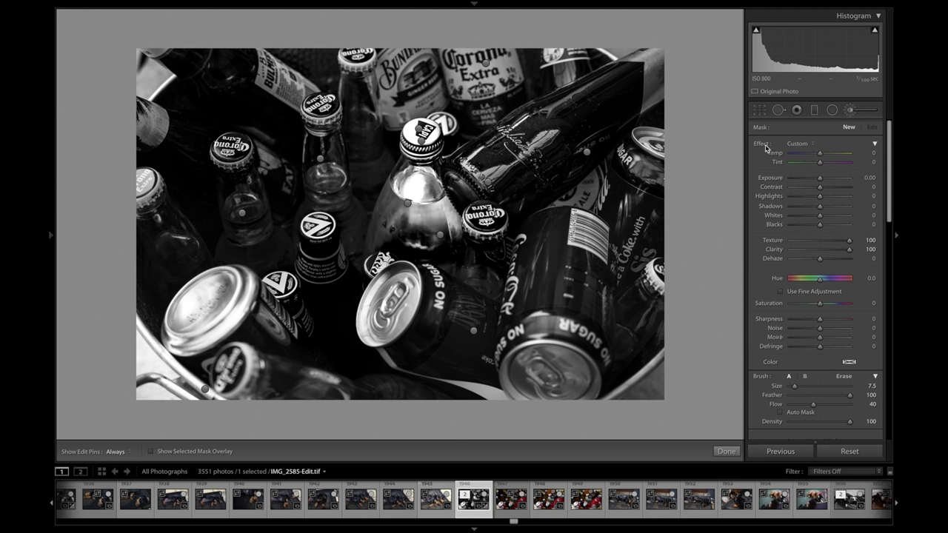
double_click(766, 146)
left_click_drag(821, 186, 872, 194)
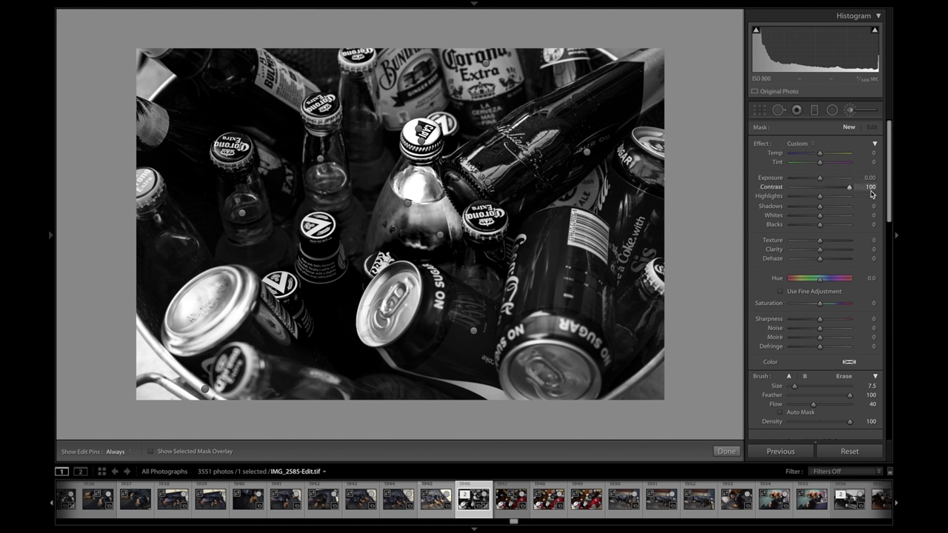
key("h")
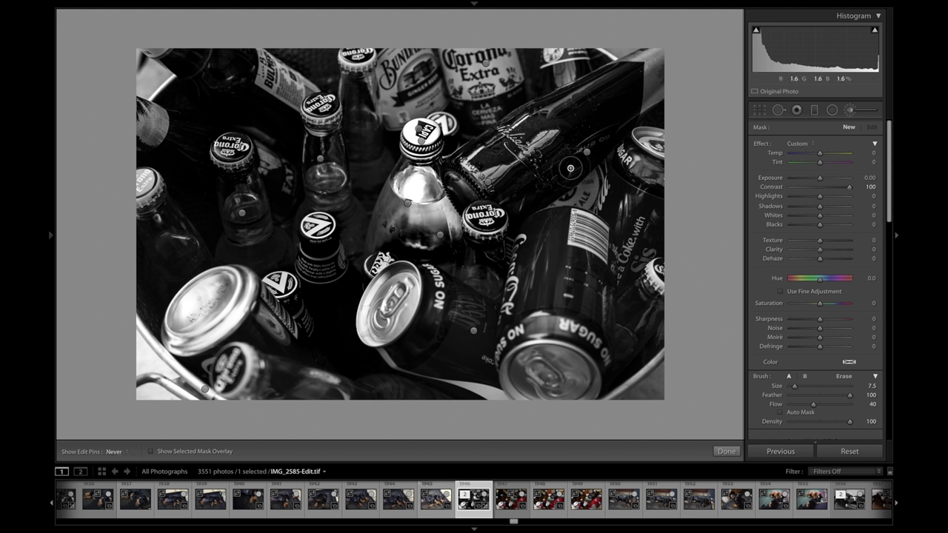
mouse_move(571, 168)
left_mouse_down()
mouse_move(617, 121)
mouse_move(557, 154)
mouse_move(606, 134)
mouse_move(634, 106)
mouse_move(620, 129)
mouse_move(655, 94)
mouse_move(589, 157)
left_mouse_up()
key("h")
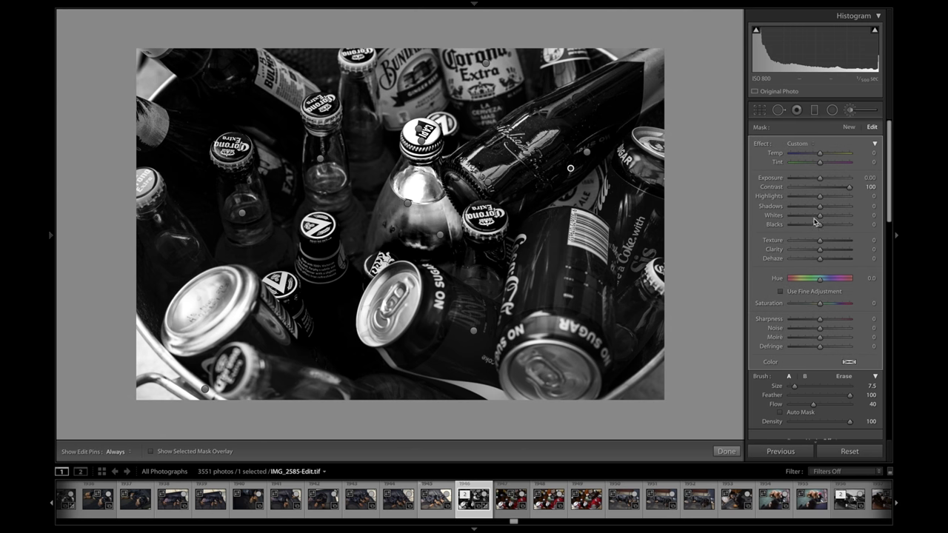
left_click_drag(823, 219, 858, 215)
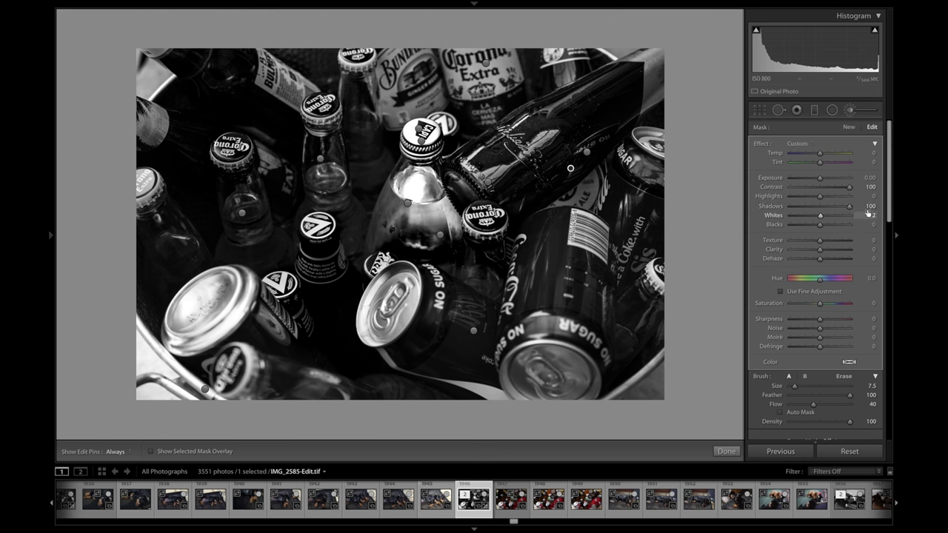
Enlarge the brush and paint a Texture 100 mask at the photo's top-right corner
left_click(848, 128)
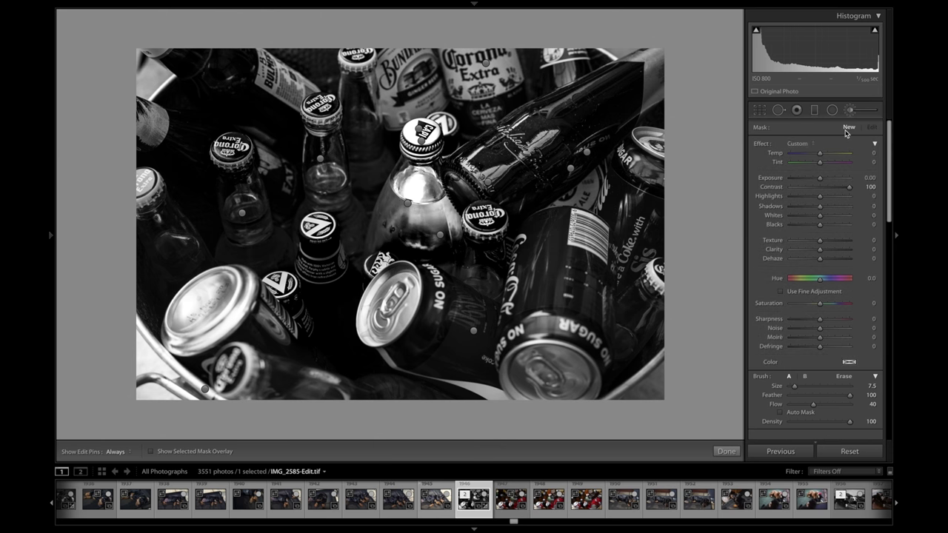
double_click(761, 145)
left_click_drag(791, 389, 804, 390)
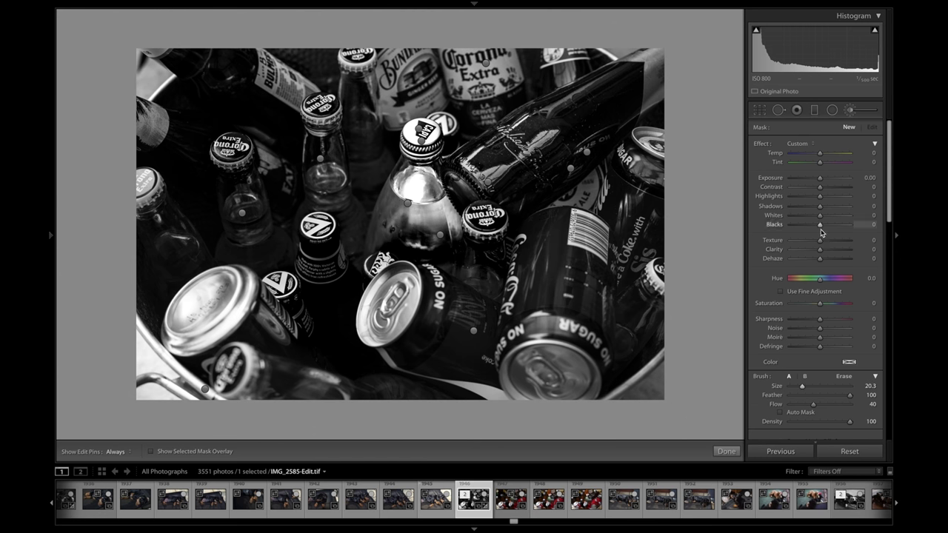
left_click_drag(822, 243, 878, 249)
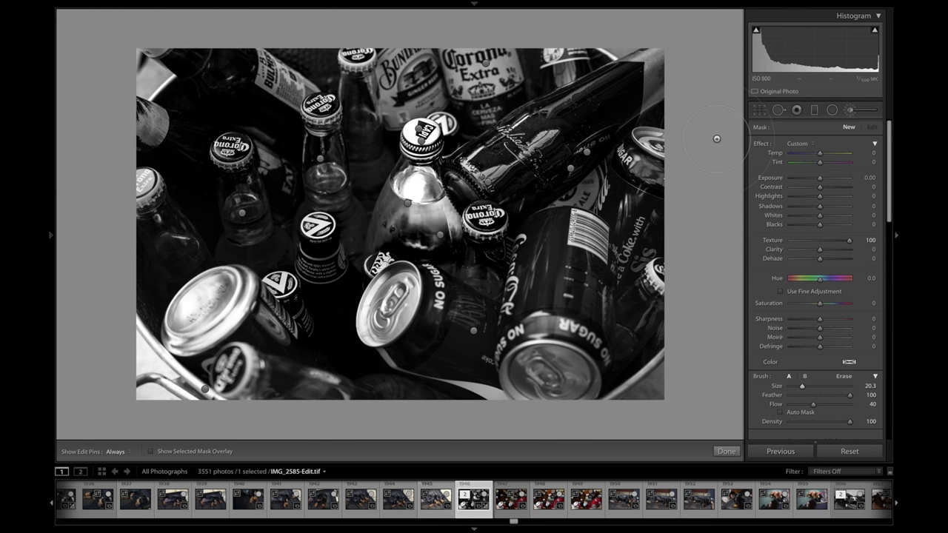
key("h")
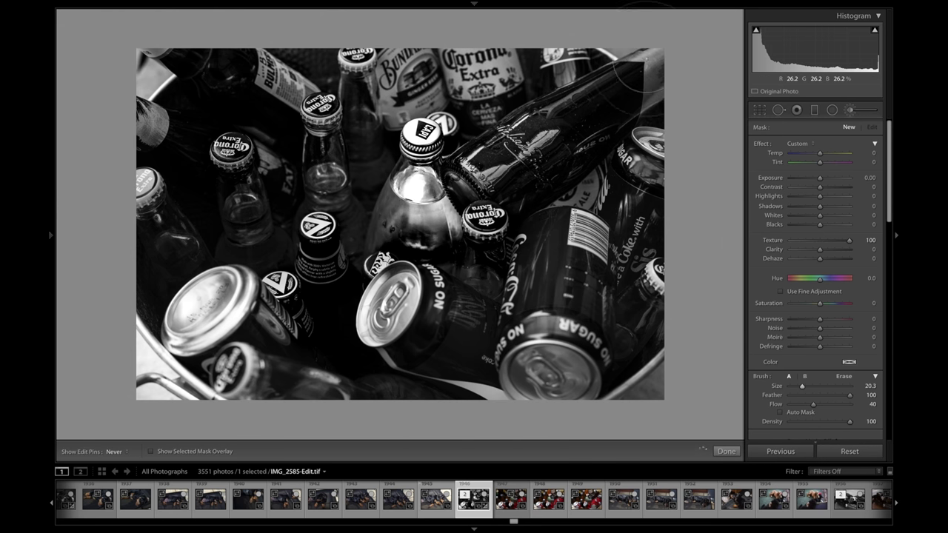
mouse_move(654, 74)
left_mouse_down()
mouse_move(604, 119)
mouse_move(630, 74)
left_mouse_up()
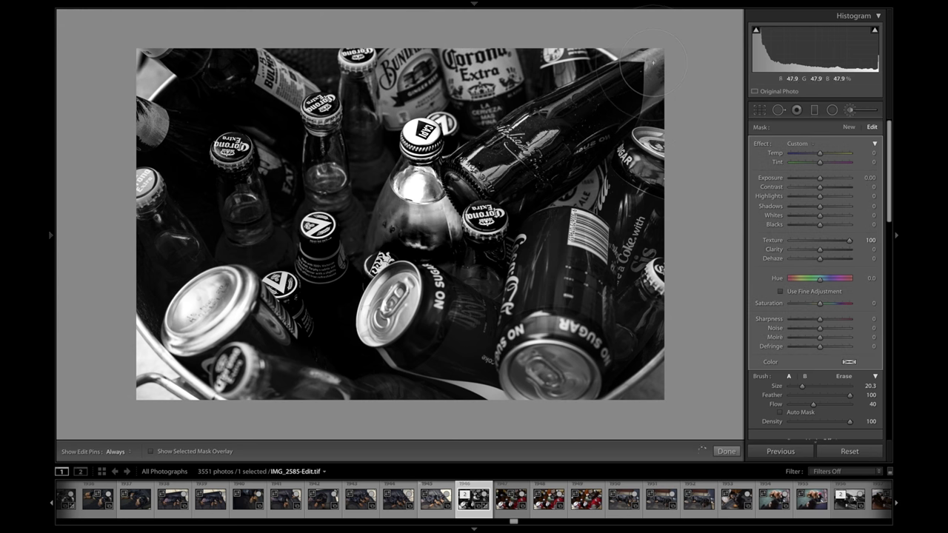
key("h")
Set the mask's Clarity to about 50, lift Highlights slightly, and finish brushing
left_click_drag(821, 254, 871, 252)
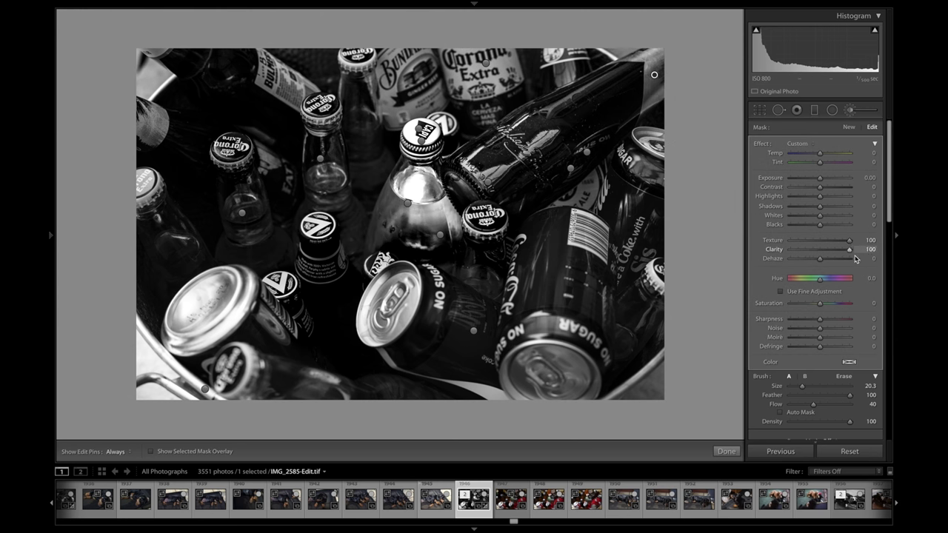
mouse_move(845, 259)
left_mouse_down()
mouse_move(832, 255)
mouse_move(857, 257)
mouse_move(836, 258)
left_mouse_up()
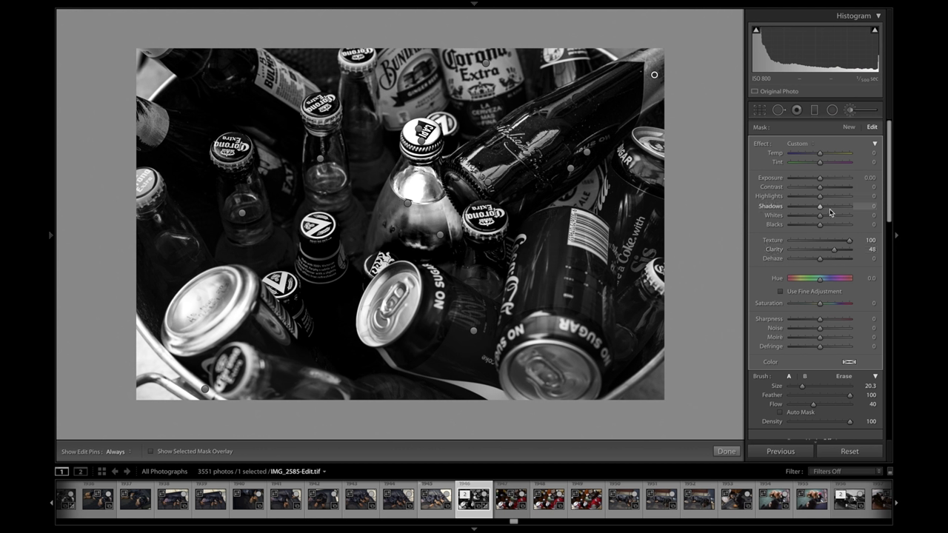
mouse_move(821, 200)
left_mouse_down()
mouse_move(839, 202)
mouse_move(823, 203)
left_mouse_up()
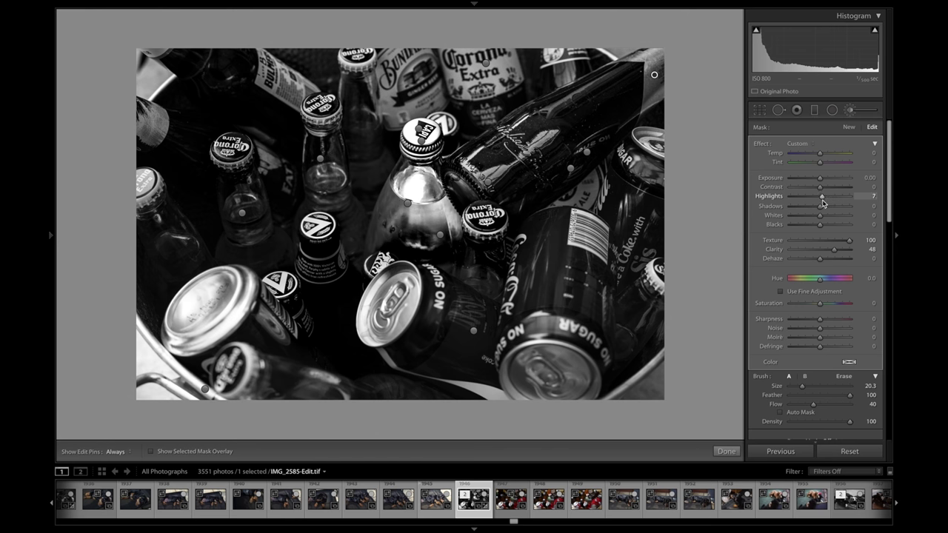
left_click(726, 452)
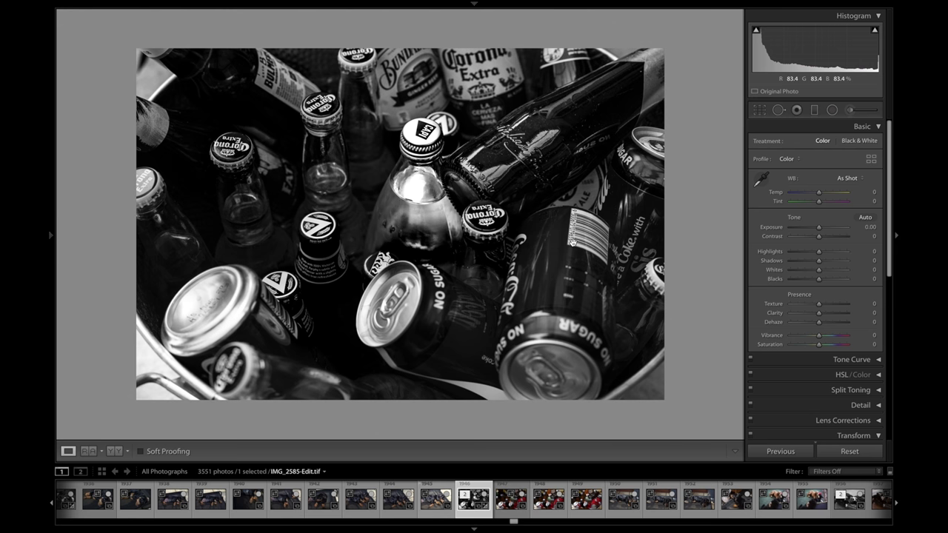
Reopen the Adjustment Brush with the K shortcut
key("k")
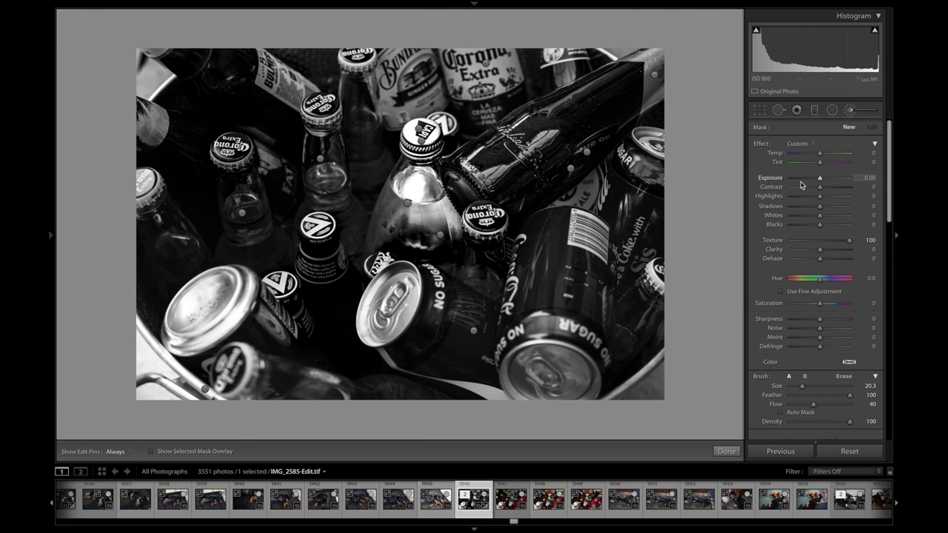
Reset the brush effects and paint a Texture 100 mask near the photo's top edge
double_click(761, 143)
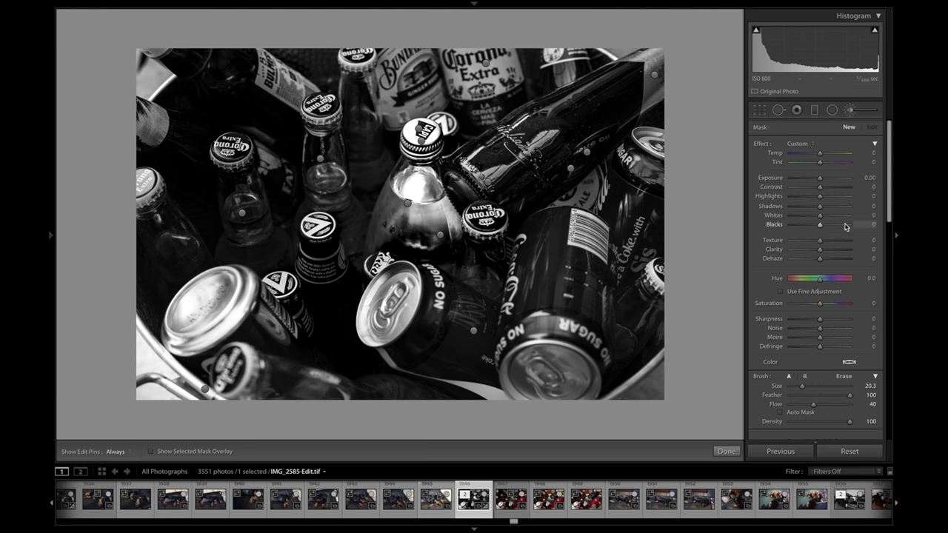
left_click_drag(820, 242, 871, 245)
key("h")
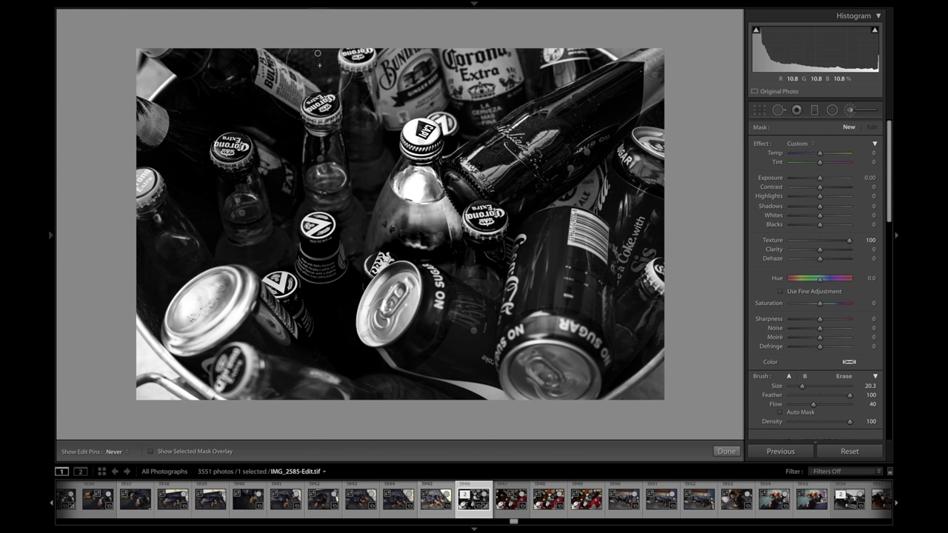
key("h")
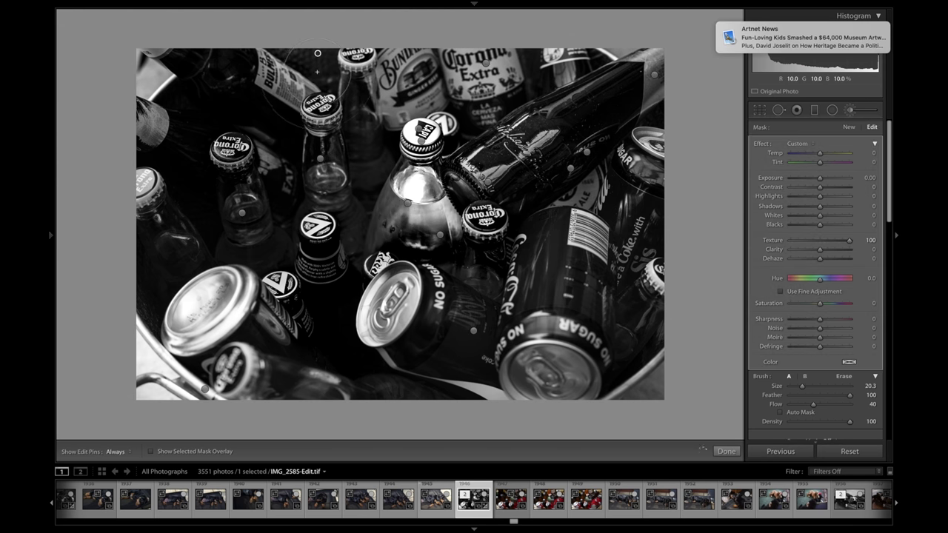
key("h")
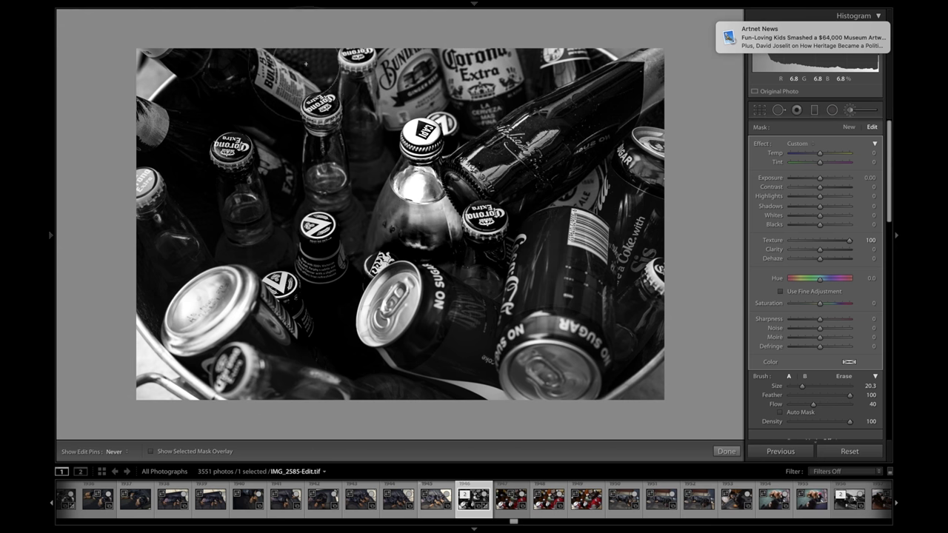
key("h")
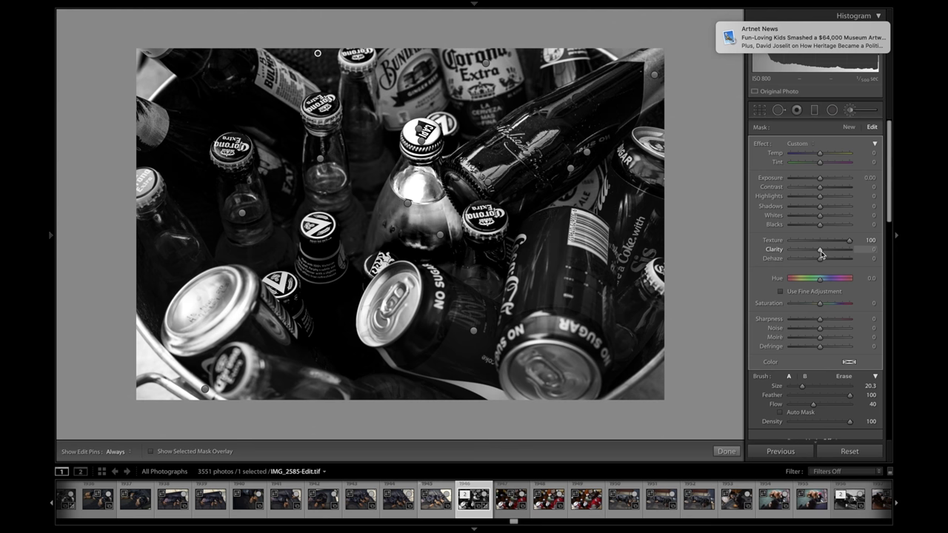
Set the top-edge mask to Clarity 37, Highlights 1 and Shadows 22, then finish brushing
left_click_drag(821, 254, 855, 252)
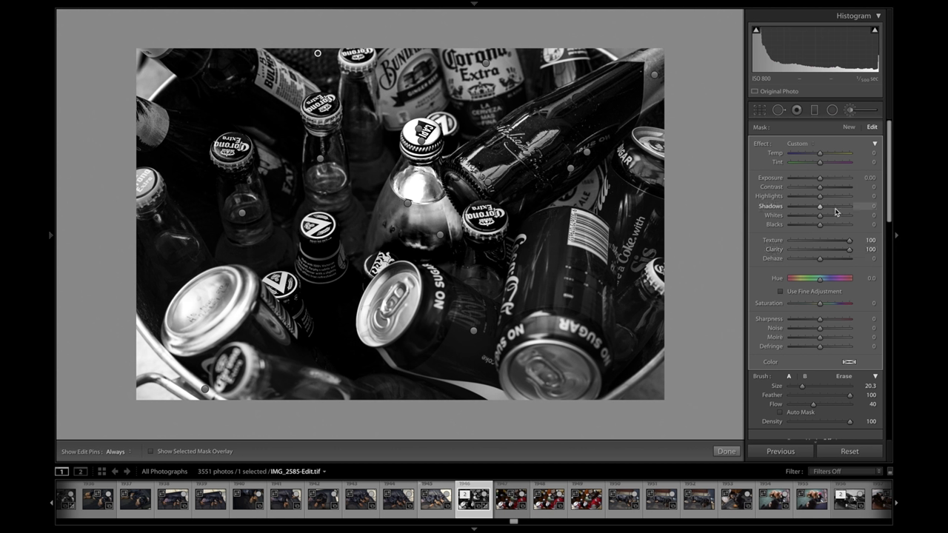
left_click_drag(820, 197, 863, 213)
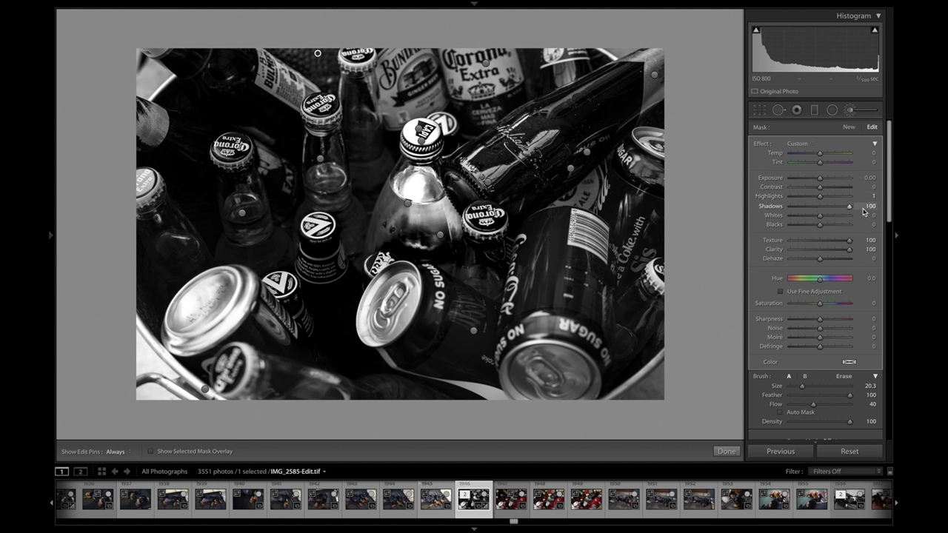
left_click_drag(863, 213, 828, 207)
left_click_drag(850, 250, 832, 252)
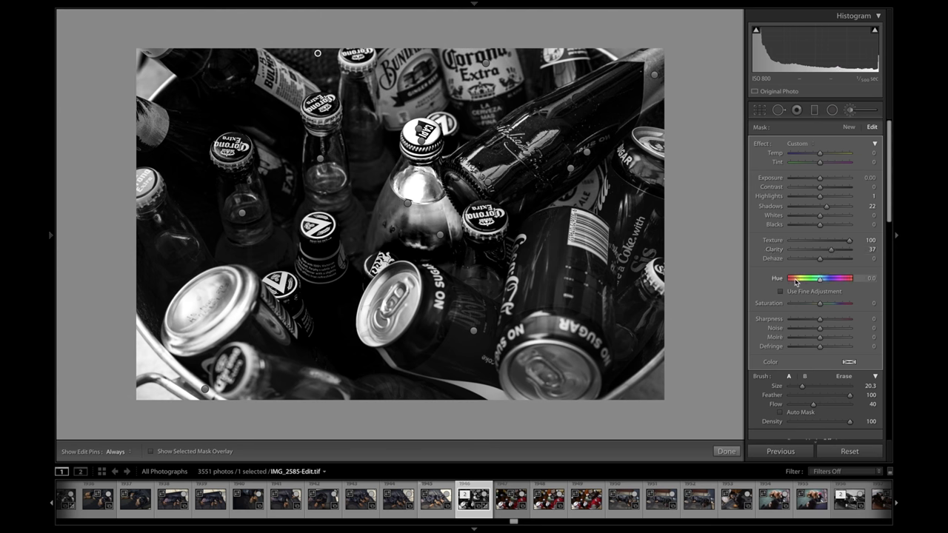
left_click(724, 452)
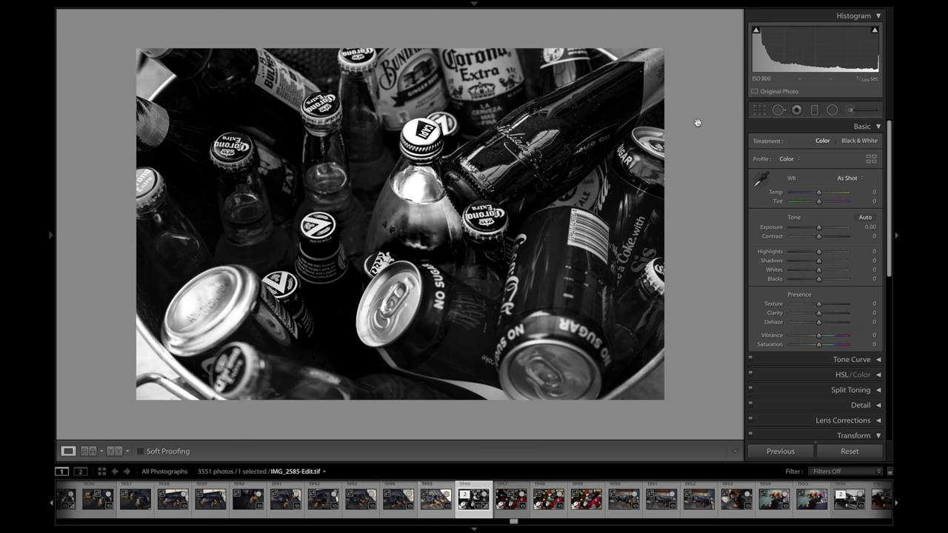
mouse_move(356, 2)
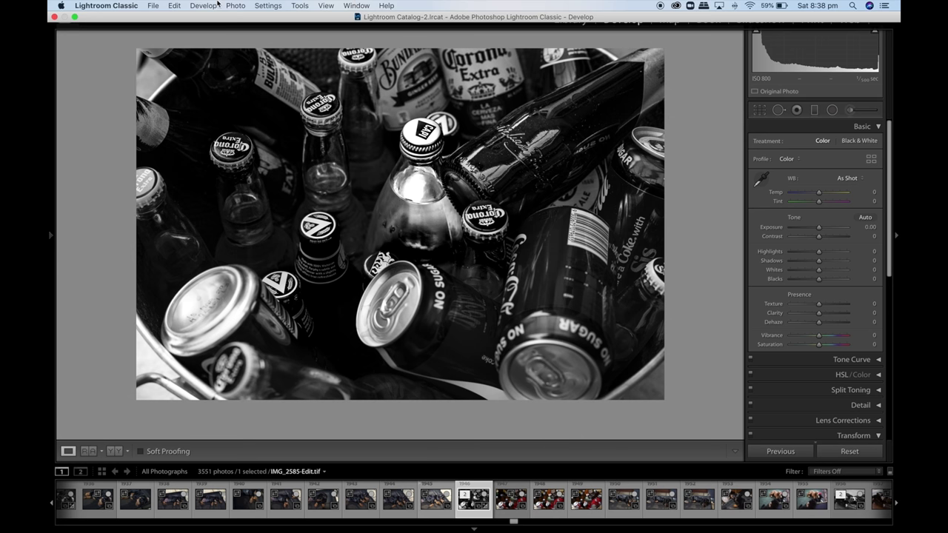
left_click(152, 6)
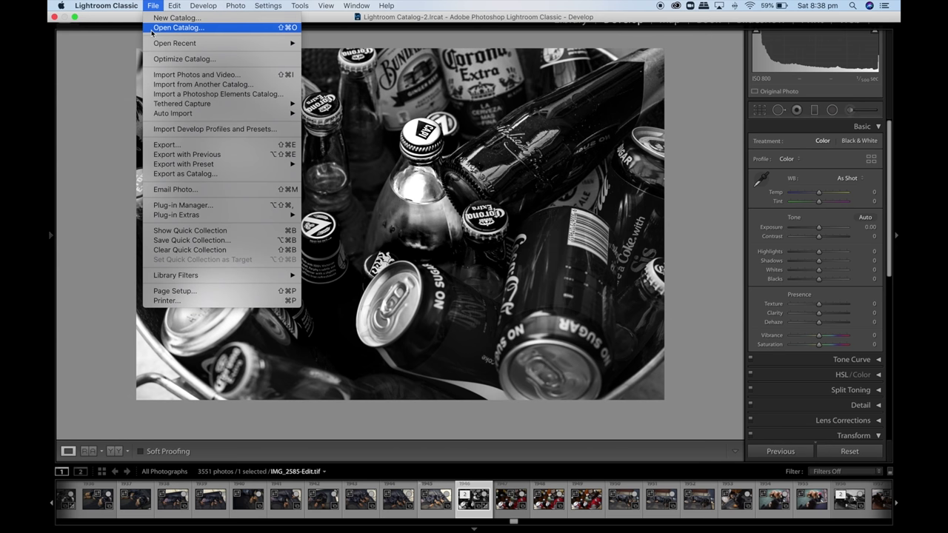
left_click(172, 146)
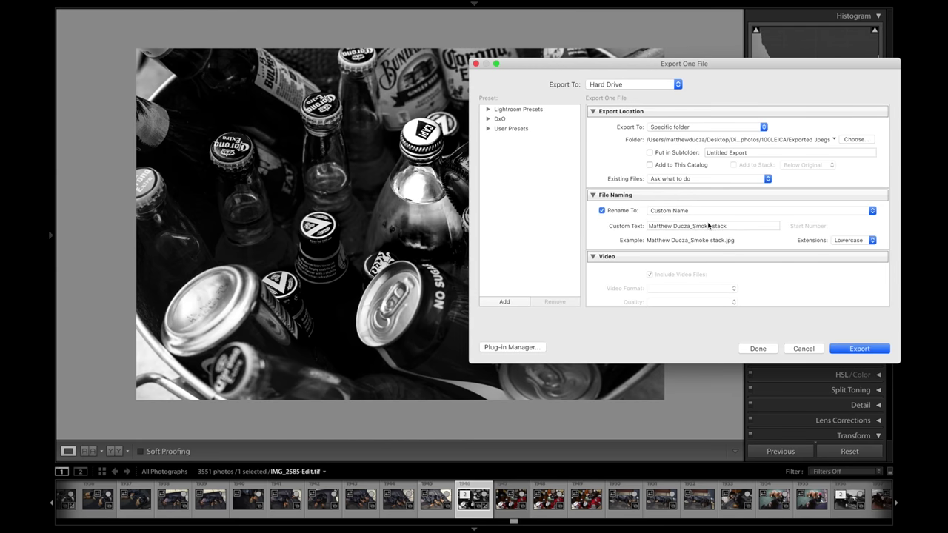
left_click(695, 226)
left_click(695, 226)
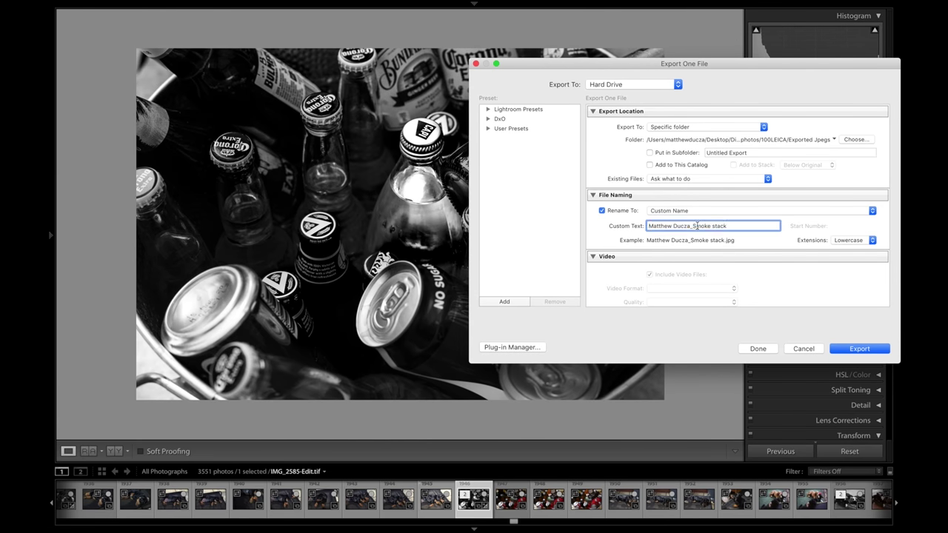
left_click_drag(695, 226, 734, 226)
key("BackSpace")
key("BackSpace")
type("Australian Still Lif")
scroll(776, 287, "down", 8)
scroll(777, 287, "down", 3)
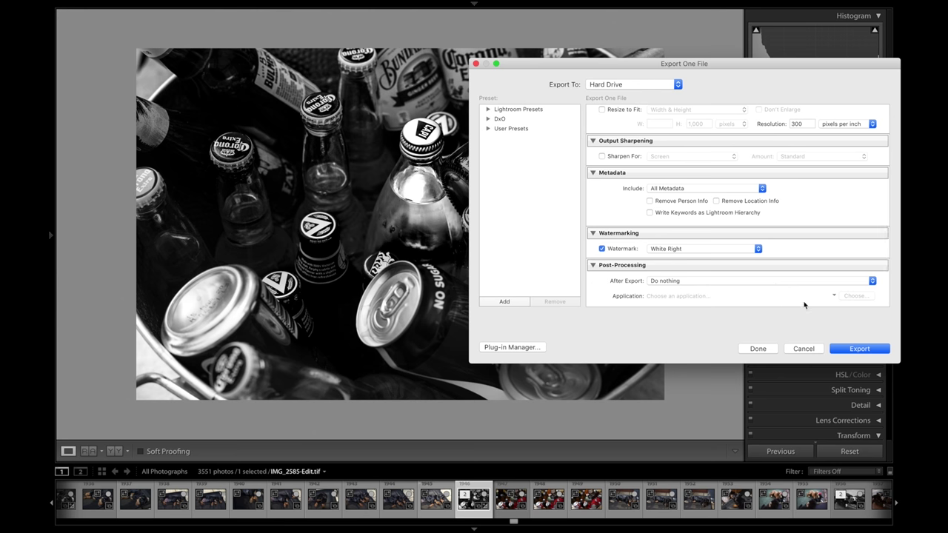
left_click(851, 349)
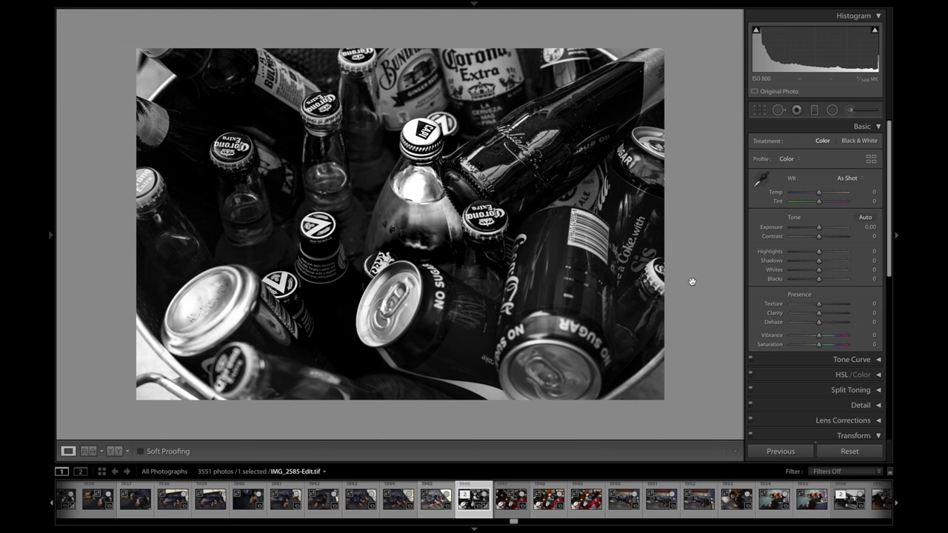
mouse_move(462, 3)
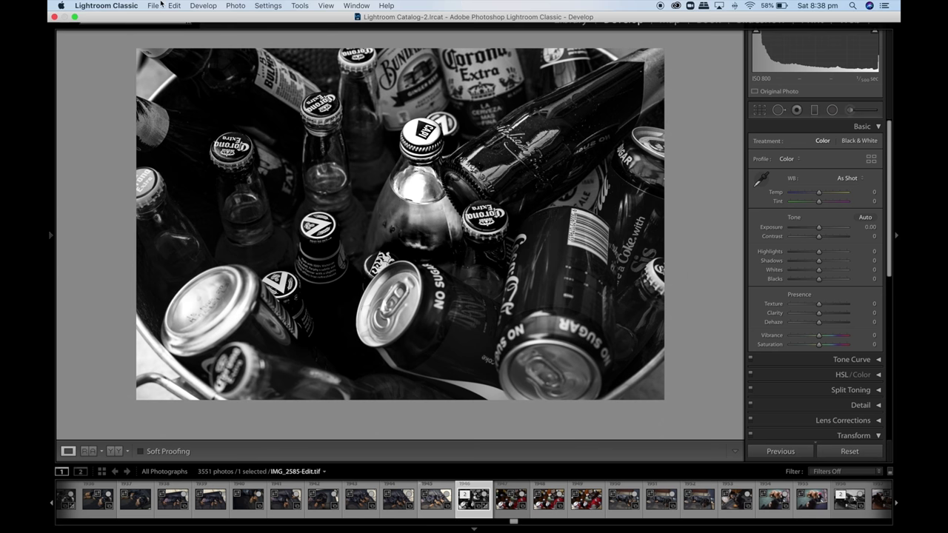
View the Australian Still Life JPEG from the Exported Jpegs folder in Preview, then return to Lightroom
left_click(74, 17)
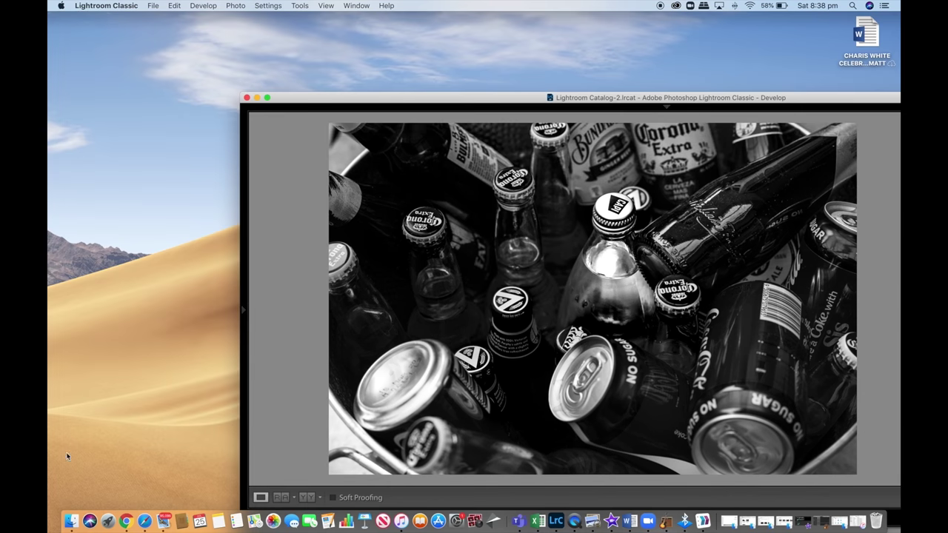
left_click(72, 521)
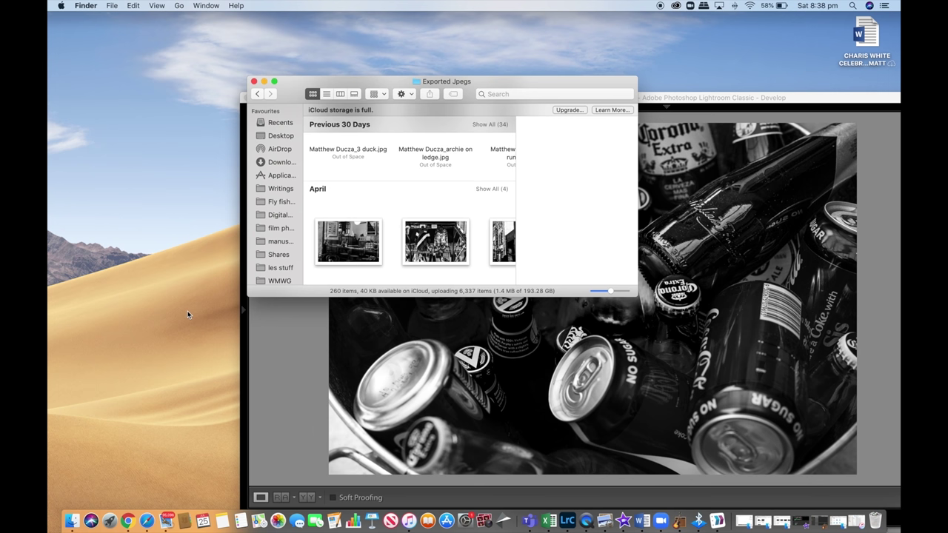
scroll(369, 186, "up", 5)
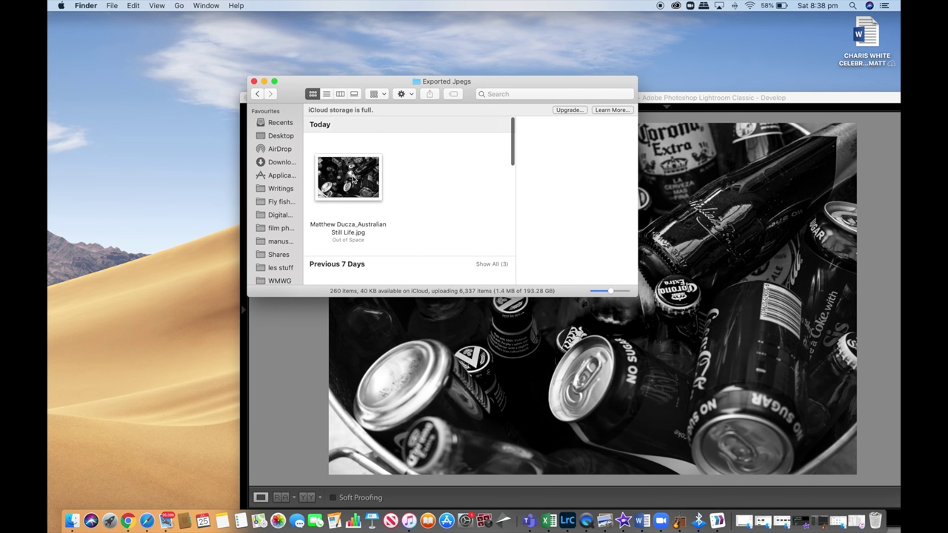
double_click(354, 179)
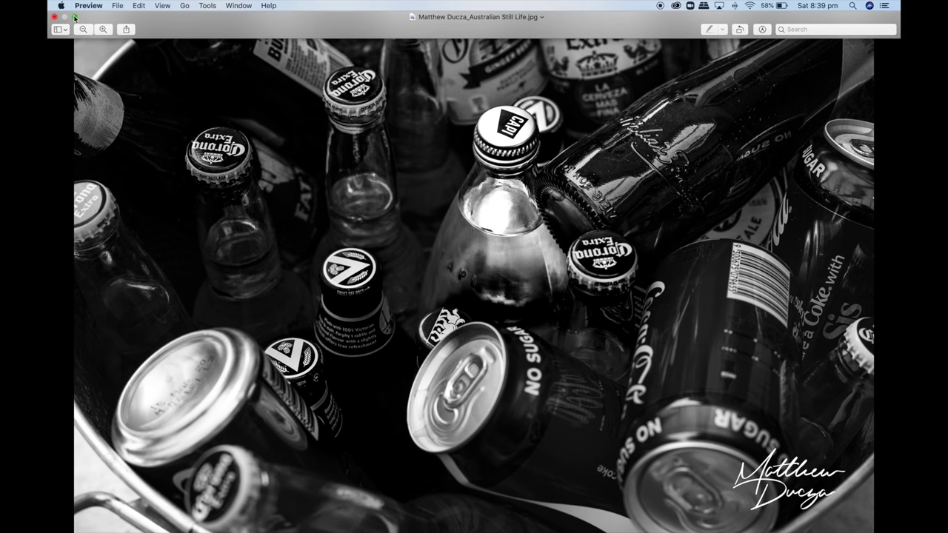
left_click(54, 17)
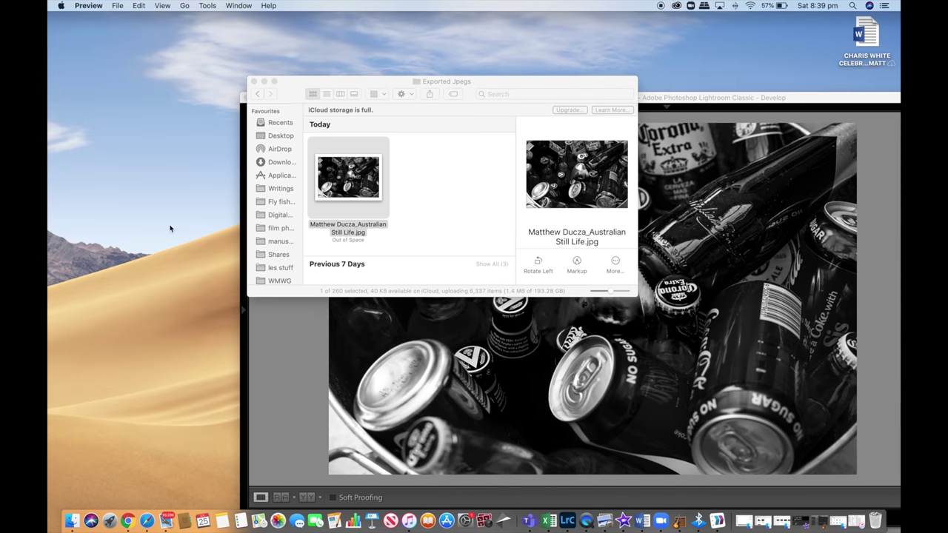
left_click(859, 103)
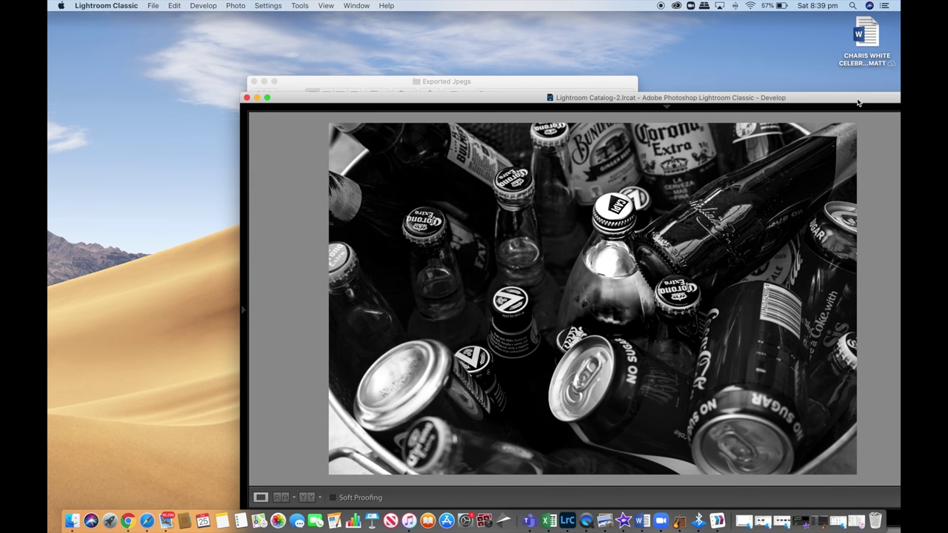
Zoom in on the dark diagonal bottle and paint an Adjustment Brush mask over it
left_click(268, 98)
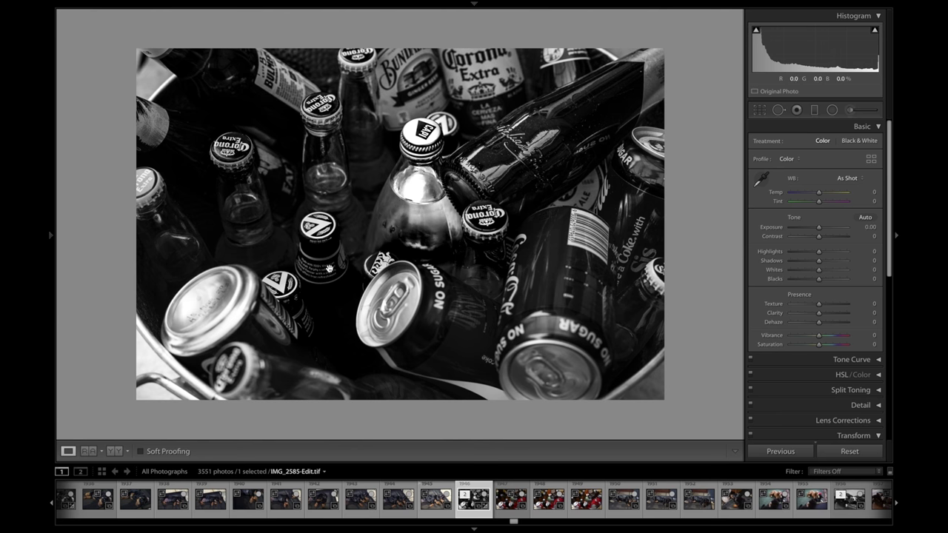
left_click(329, 268)
scroll(330, 268, "up", 10)
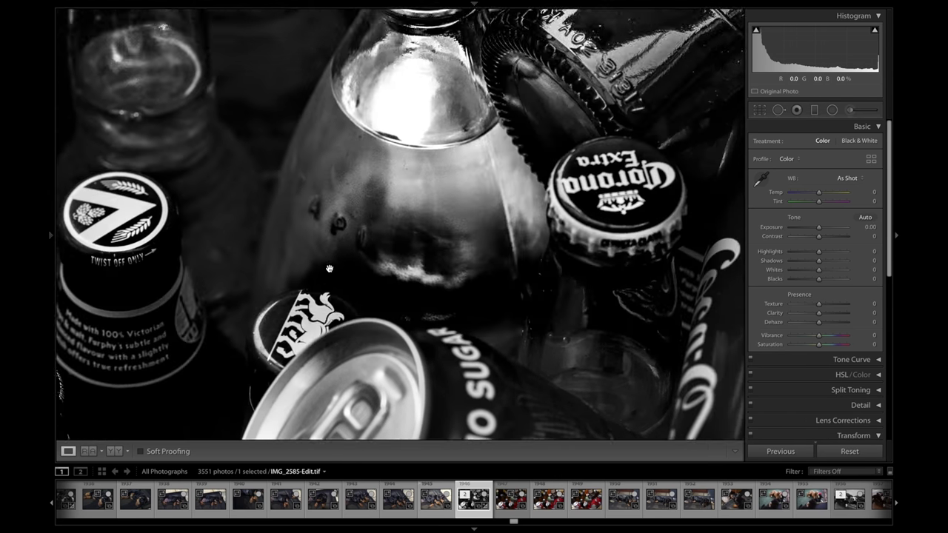
scroll(330, 268, "right", 10)
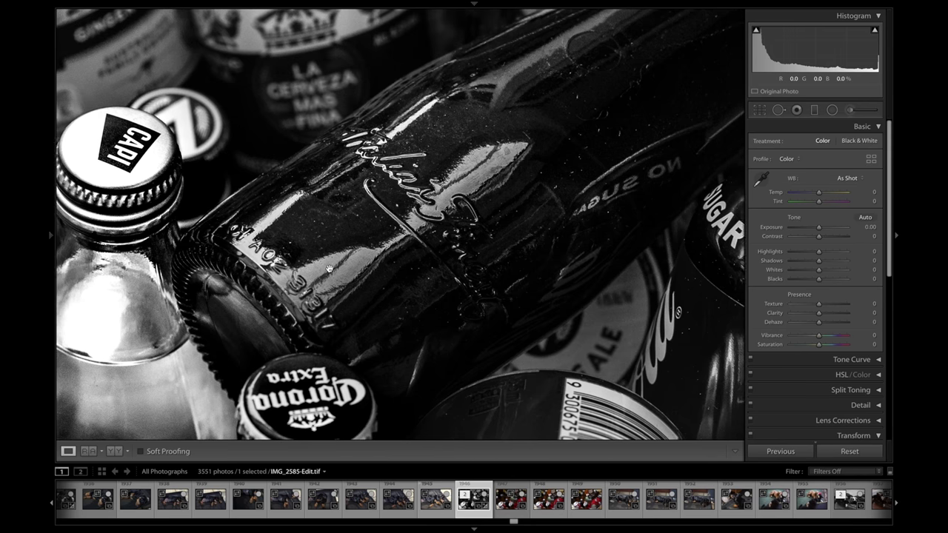
scroll(330, 269, "right", 4)
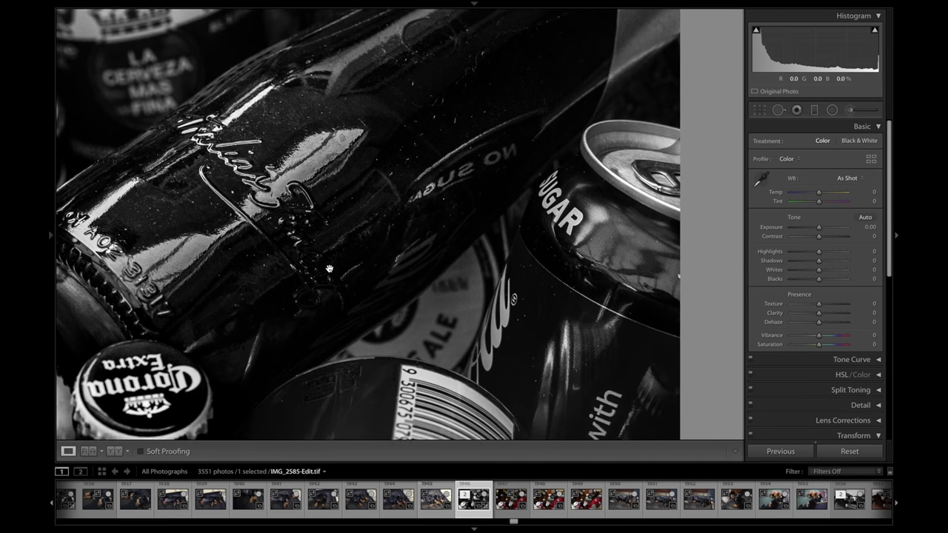
key("k")
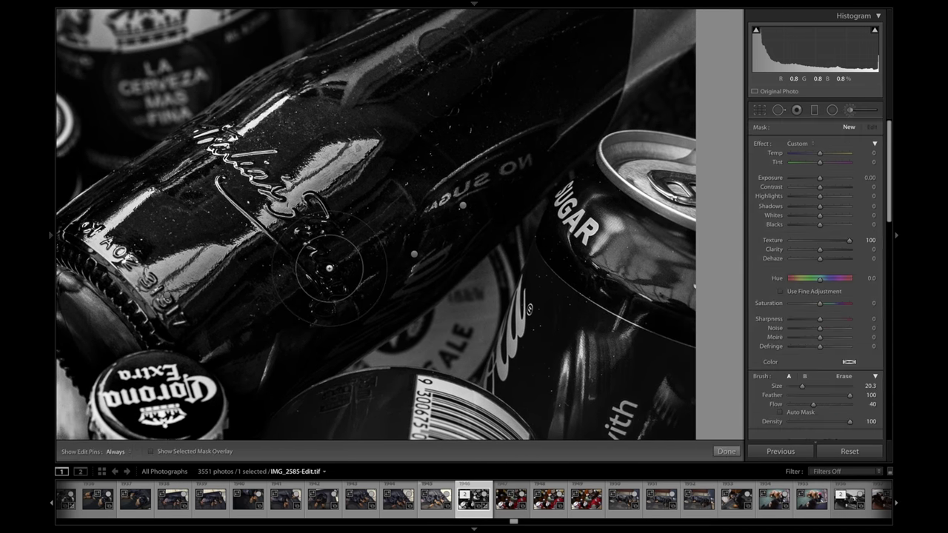
left_click_drag(454, 213, 463, 205)
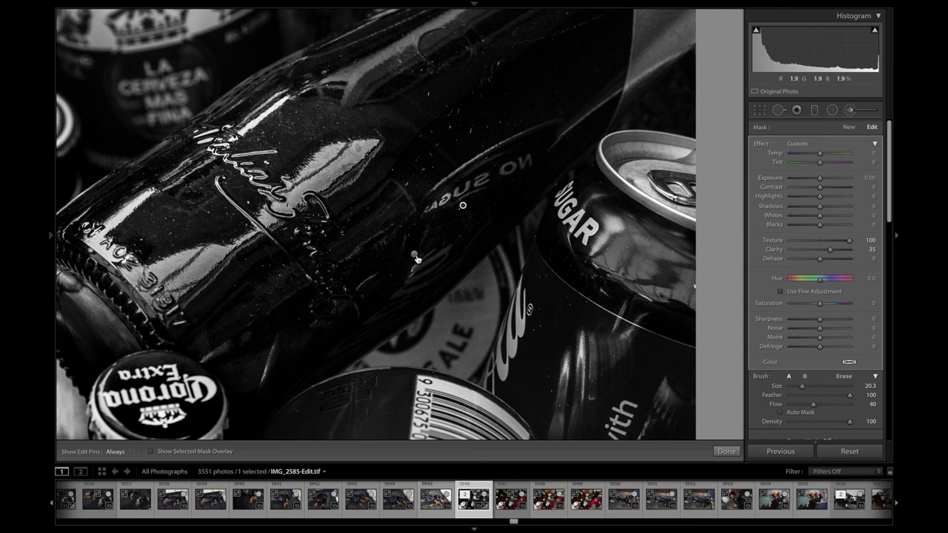
Select the bottle's brush masks and try lower Clarity, Blacks and Shadows, then undo the changes
left_click(414, 254)
mouse_move(413, 254)
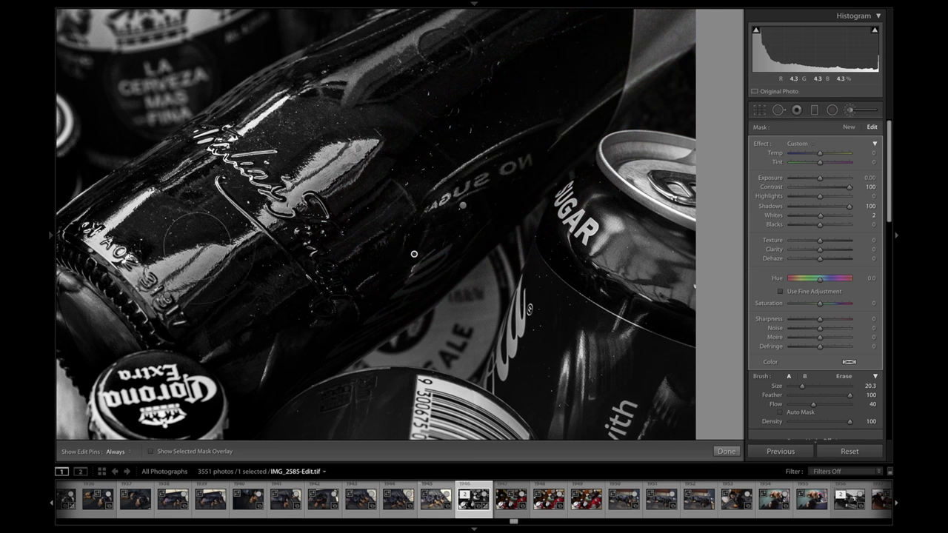
left_click(167, 295)
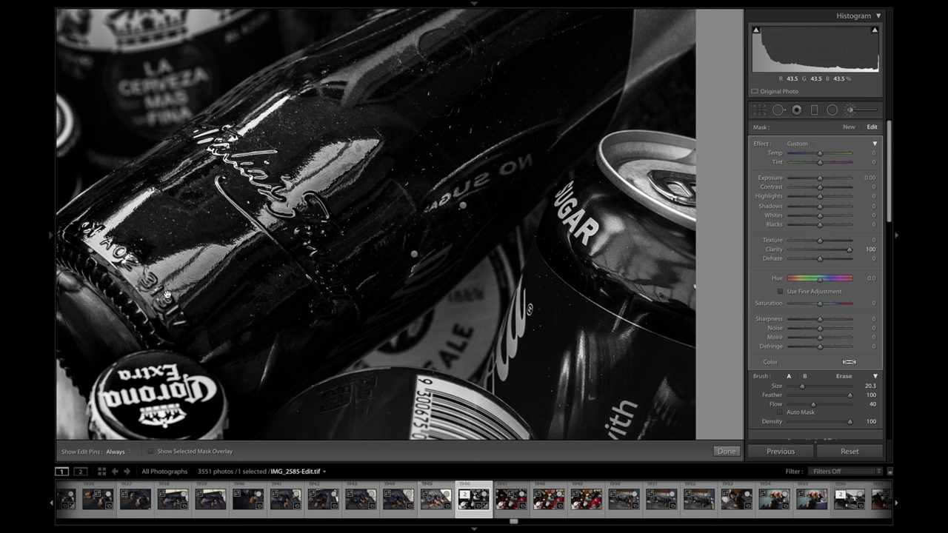
mouse_move(167, 295)
mouse_move(848, 252)
left_mouse_down()
mouse_move(824, 252)
mouse_move(863, 252)
left_mouse_up()
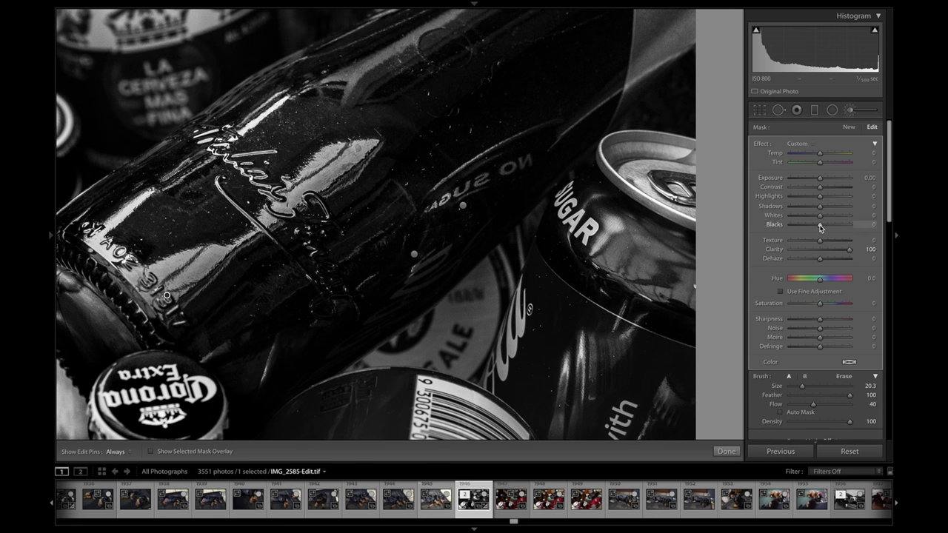
mouse_move(820, 225)
left_mouse_down()
mouse_move(790, 225)
mouse_move(820, 227)
left_mouse_up()
mouse_move(821, 208)
left_mouse_down()
mouse_move(773, 209)
mouse_move(822, 206)
left_mouse_up()
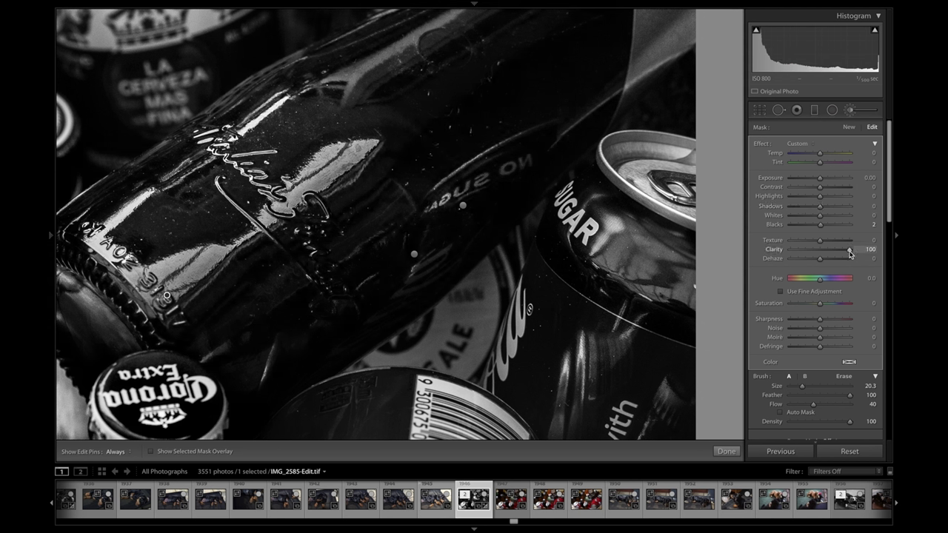
left_click_drag(850, 254, 835, 253)
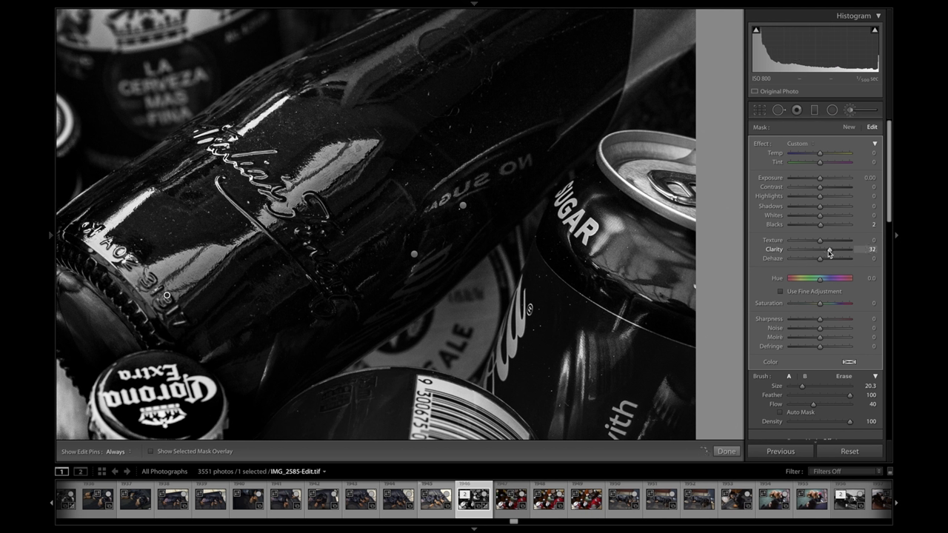
left_click_drag(829, 253, 826, 253)
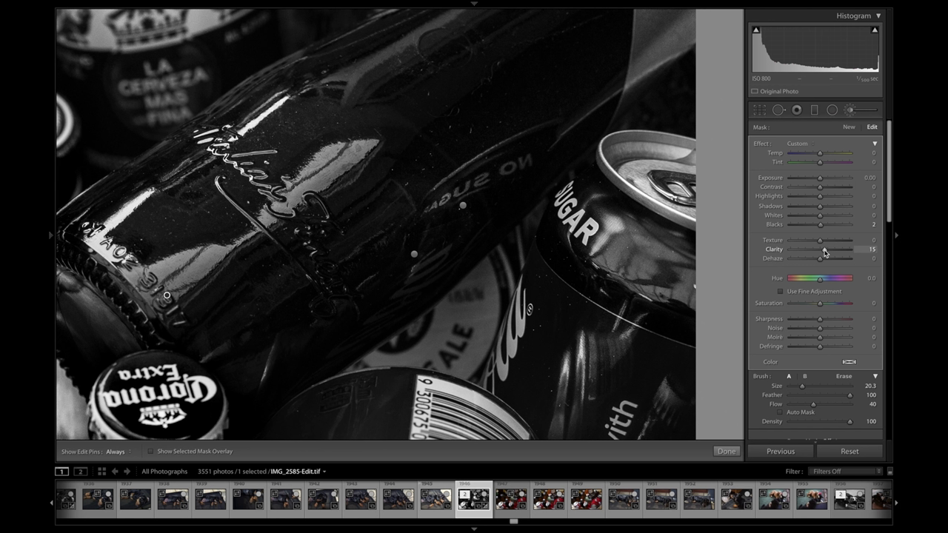
left_click_drag(824, 253, 820, 253)
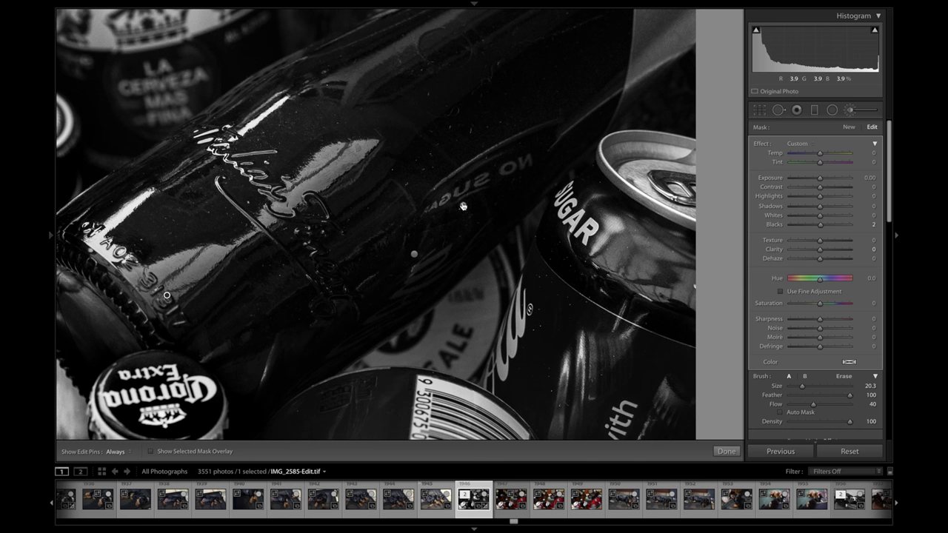
key("ctrl+z")
Check the mask overlay and settle the bottle mask's Clarity at a subtle value around 6
key("o")
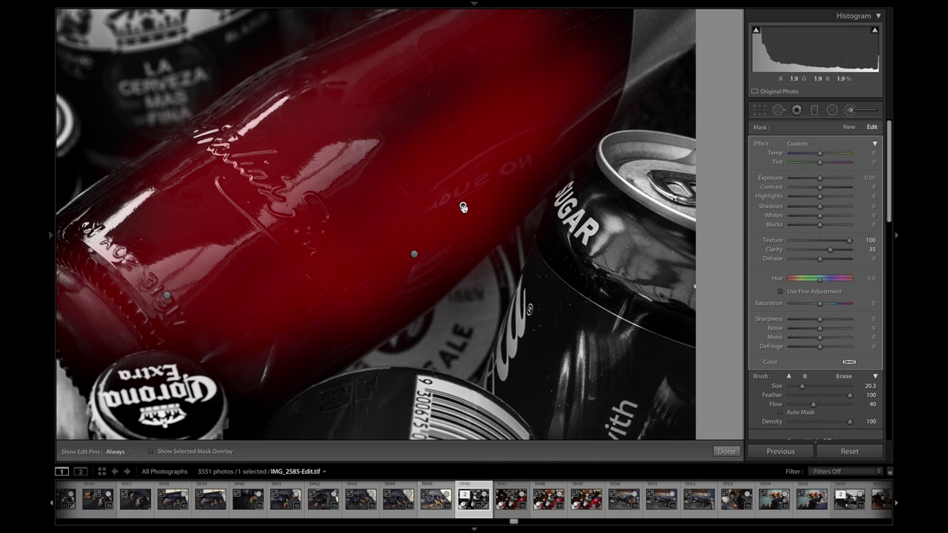
key("o")
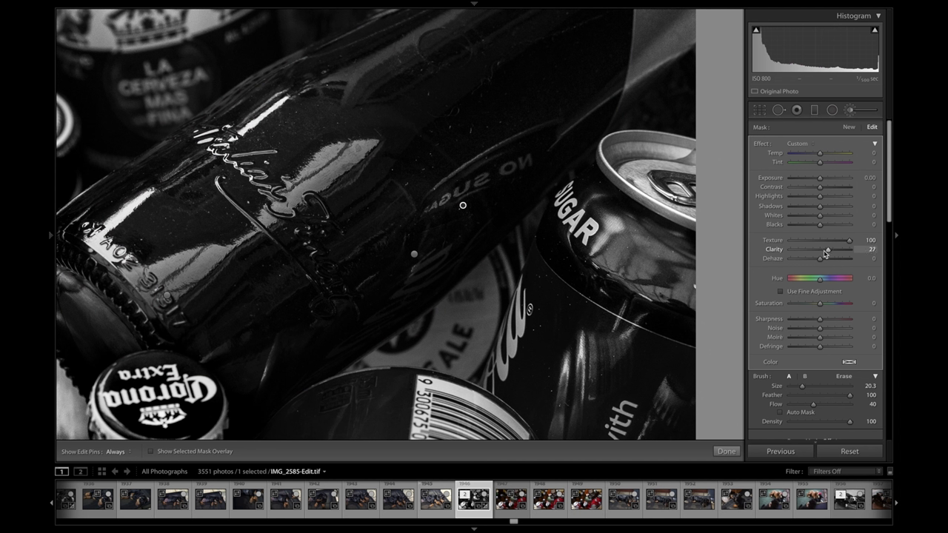
left_click_drag(831, 253, 821, 255)
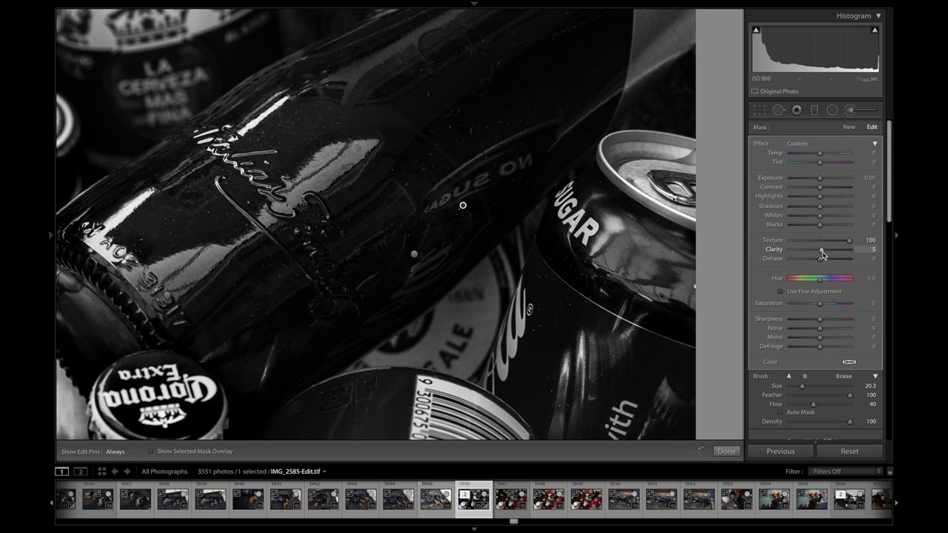
left_click_drag(823, 255, 826, 246)
left_click_drag(831, 254, 822, 255)
key("z")
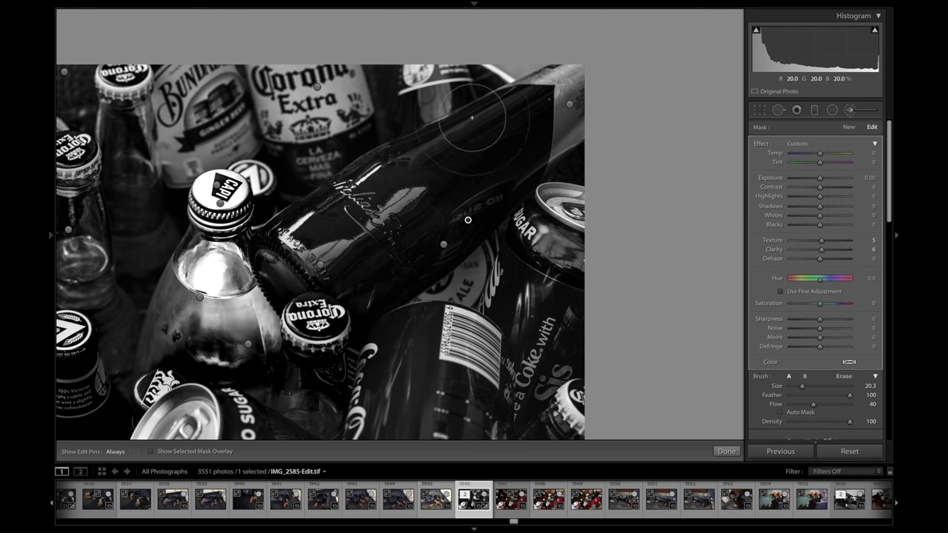
Inspect the existing masks on the Corona label and clear bottle, then deselect them
left_click(318, 89)
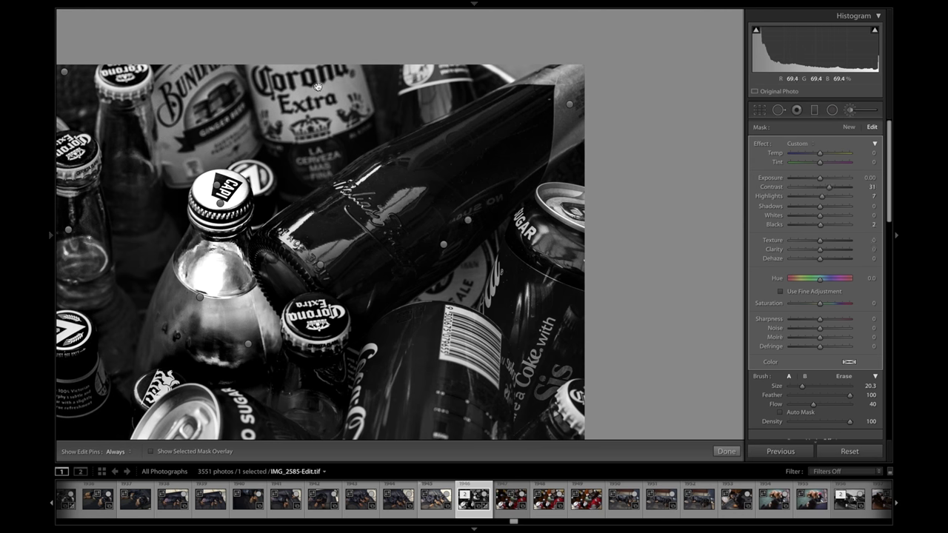
mouse_move(318, 87)
left_click(199, 296)
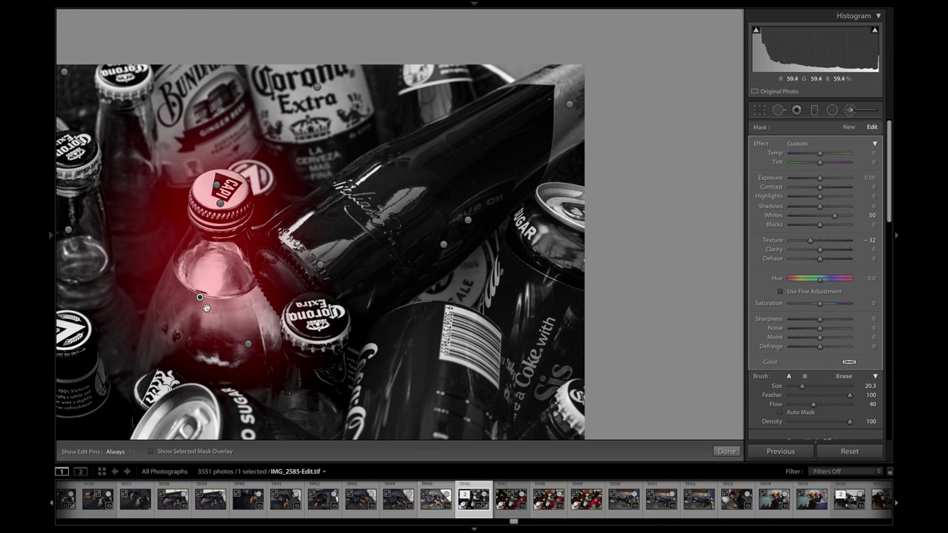
left_click(249, 345)
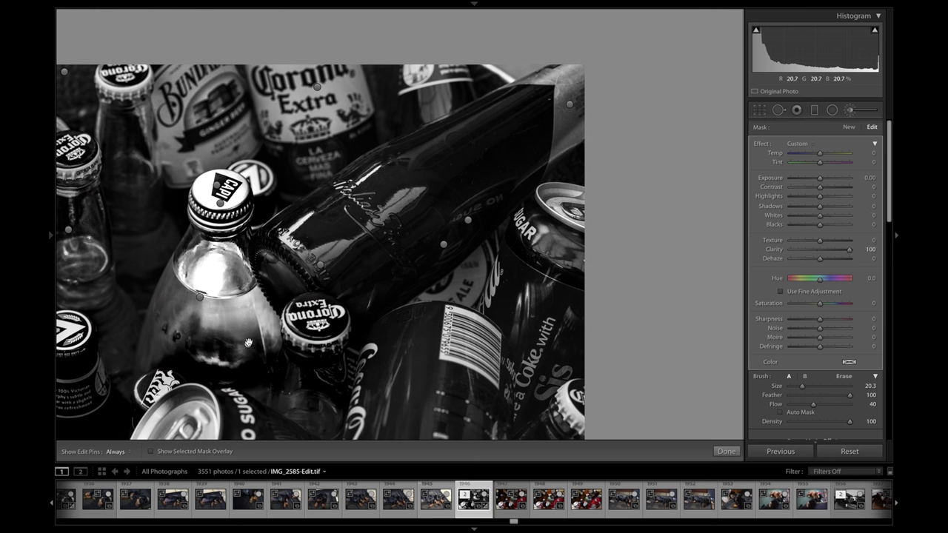
mouse_move(248, 345)
left_click(849, 127)
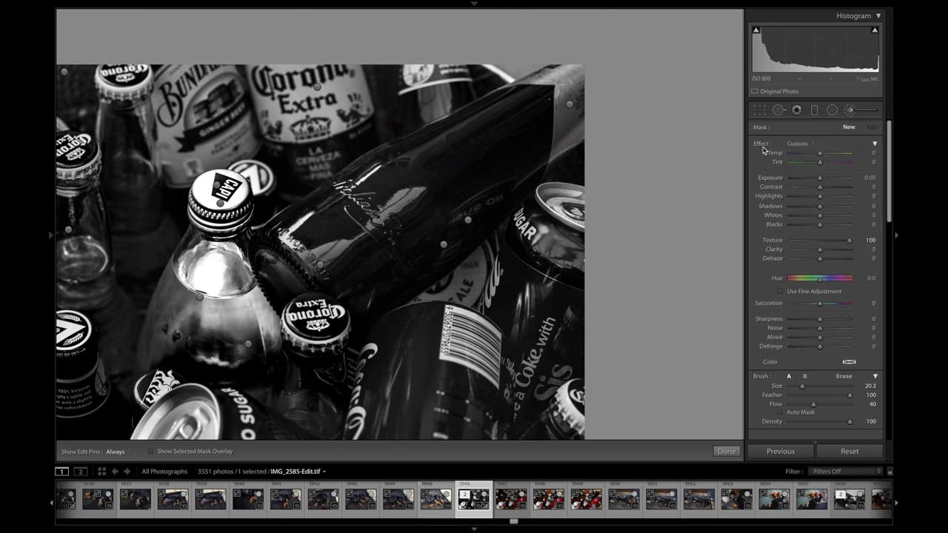
Paint a softening brush with effects reset and Clarity at −100
double_click(764, 148)
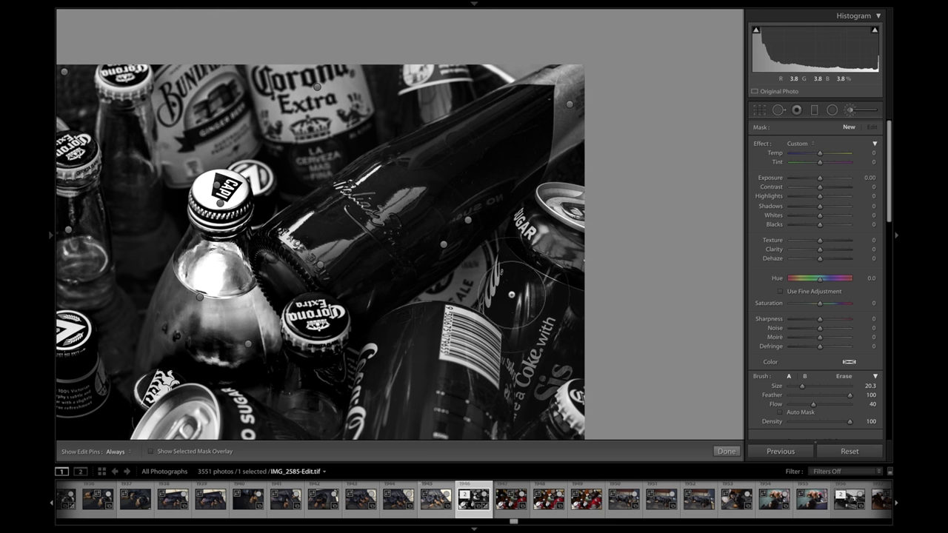
left_click_drag(820, 250, 799, 254)
key("h")
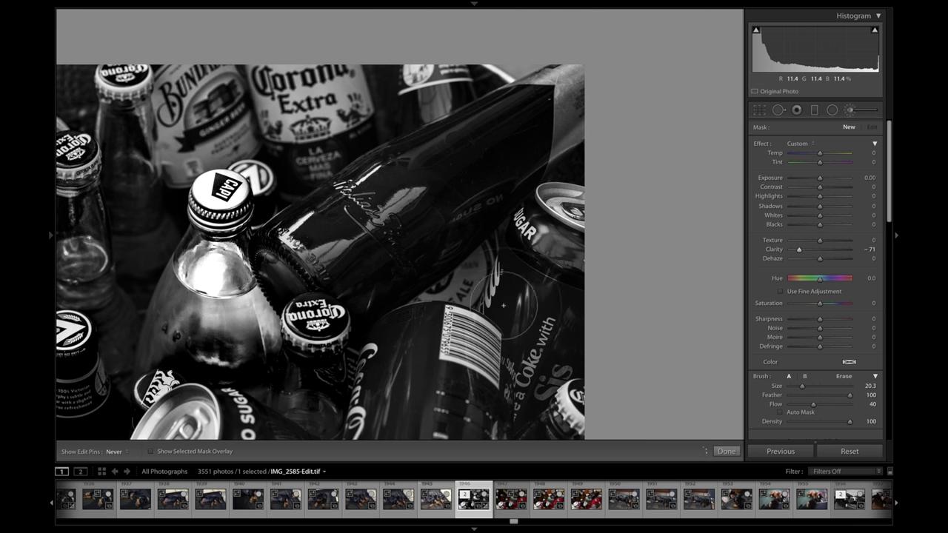
left_click_drag(799, 250, 780, 255)
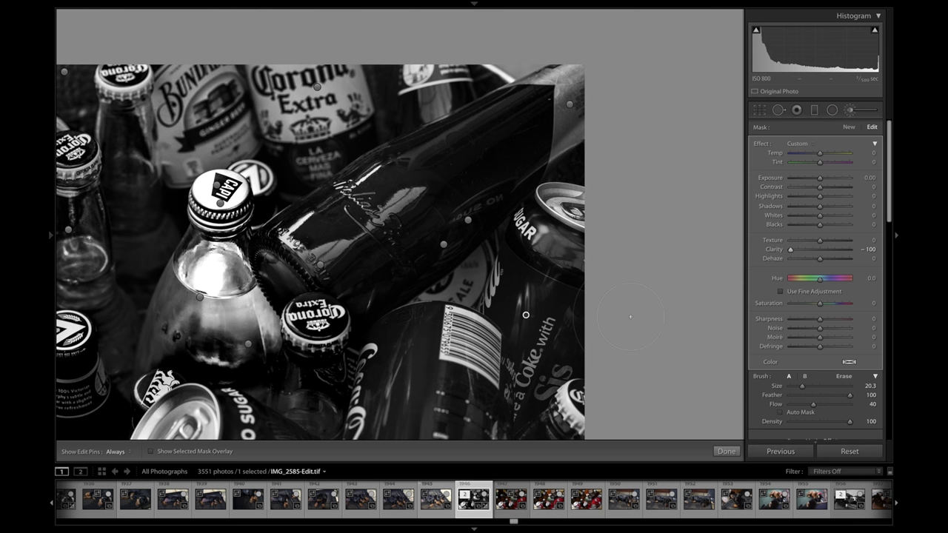
key("h")
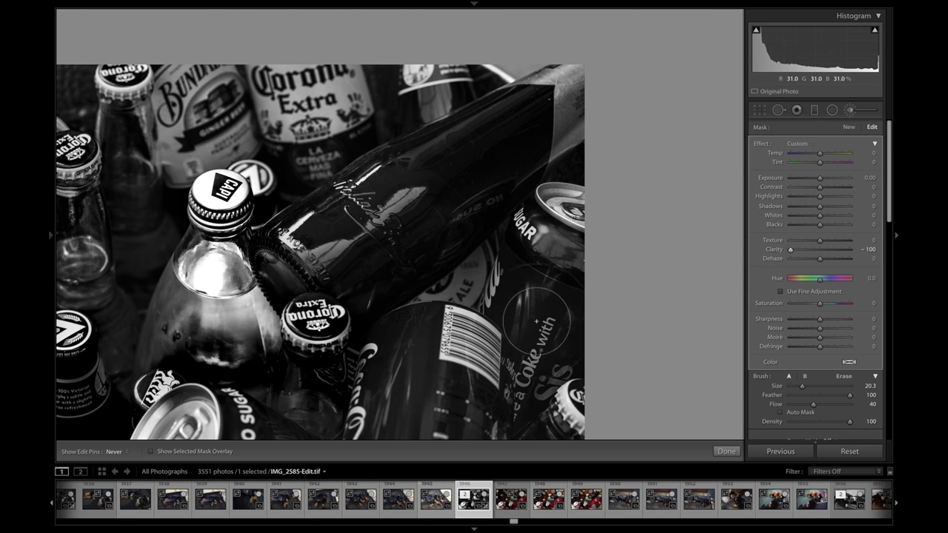
key("h")
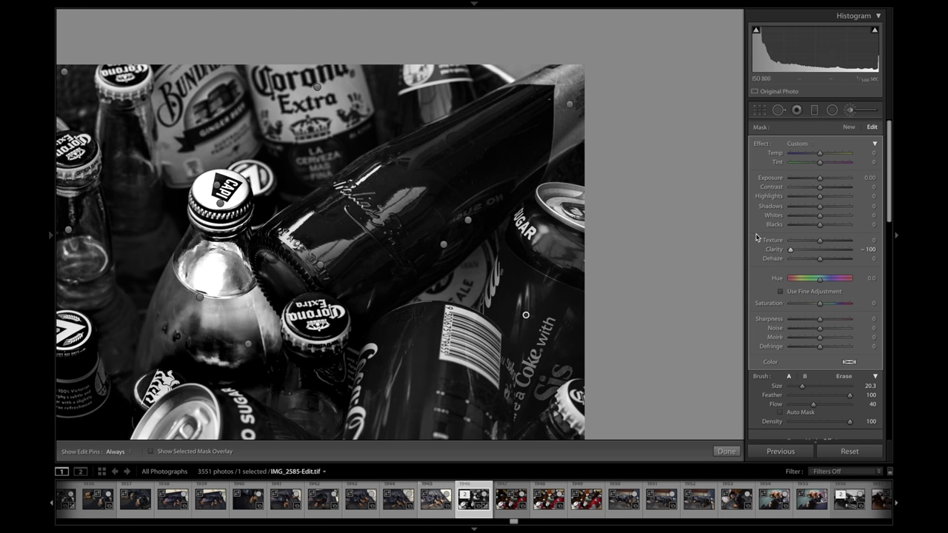
Select the Coke can's brush adjustment and raise its Clarity to 67
left_click(849, 127)
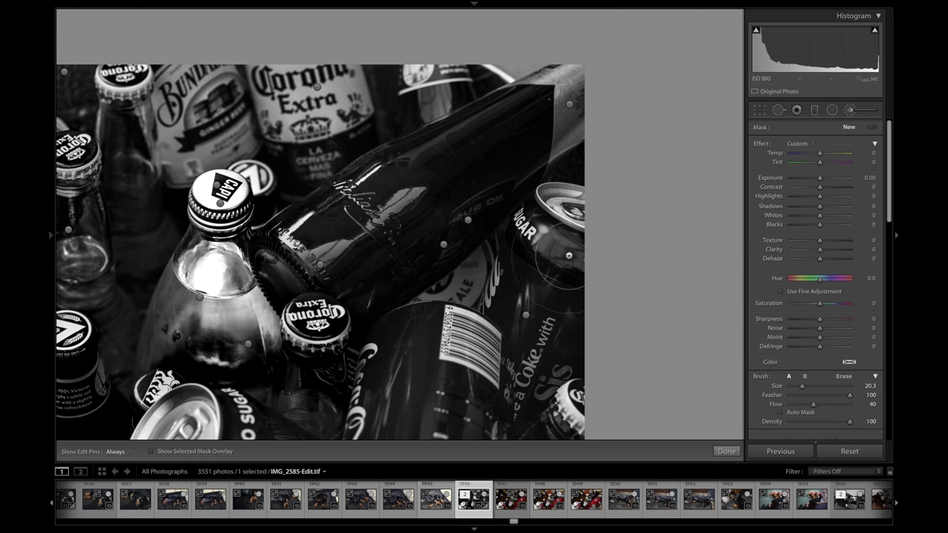
key("h")
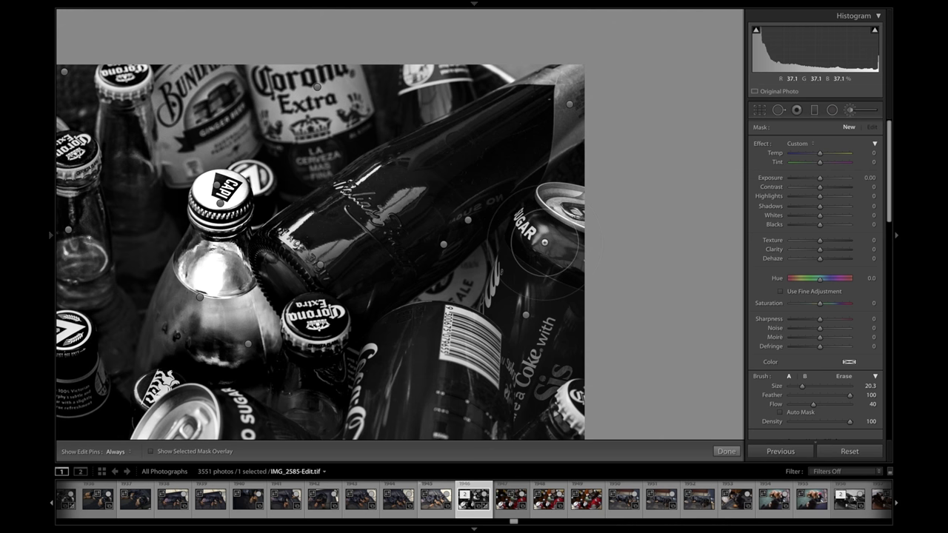
key("h")
left_click(543, 239)
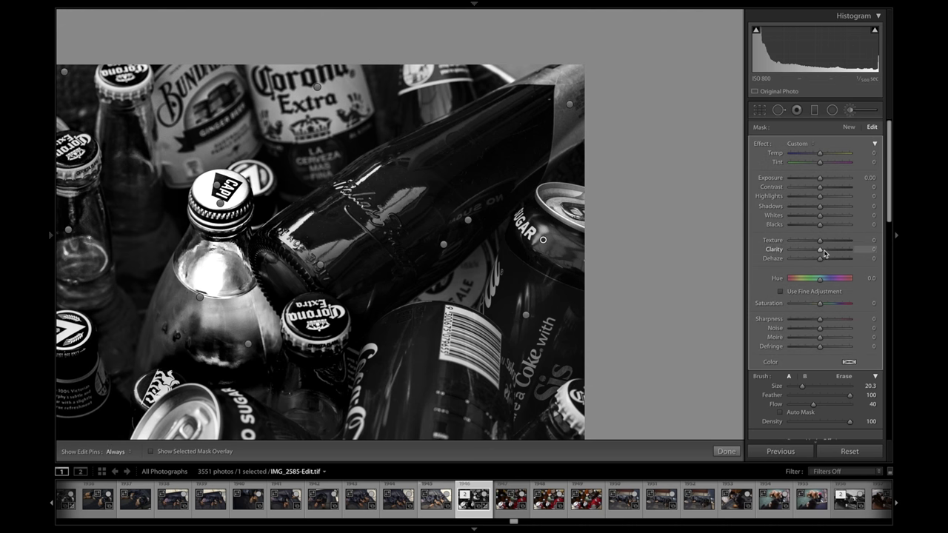
left_click_drag(824, 254, 842, 253)
key("z")
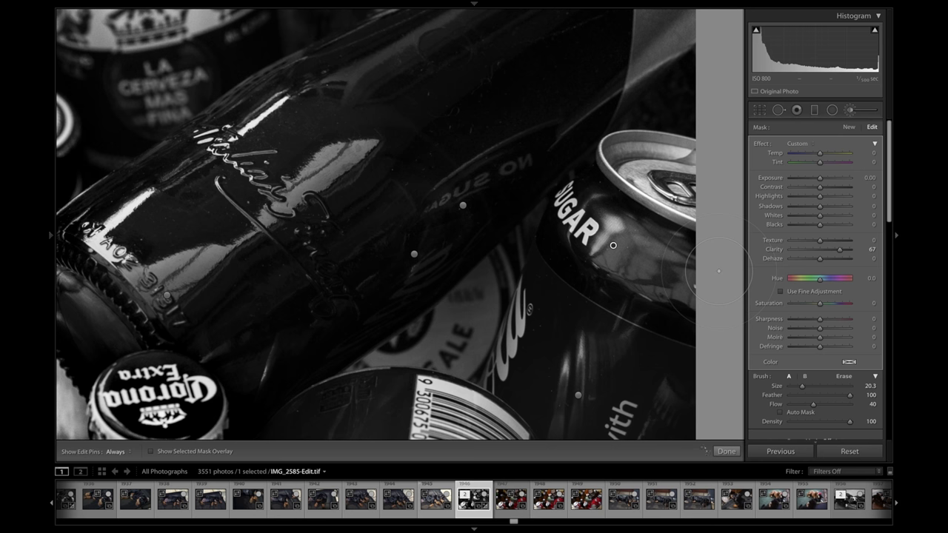
Paint a new size 29.5, Clarity 59 mask on the bottle, then lower its Clarity to about 30
left_click(848, 127)
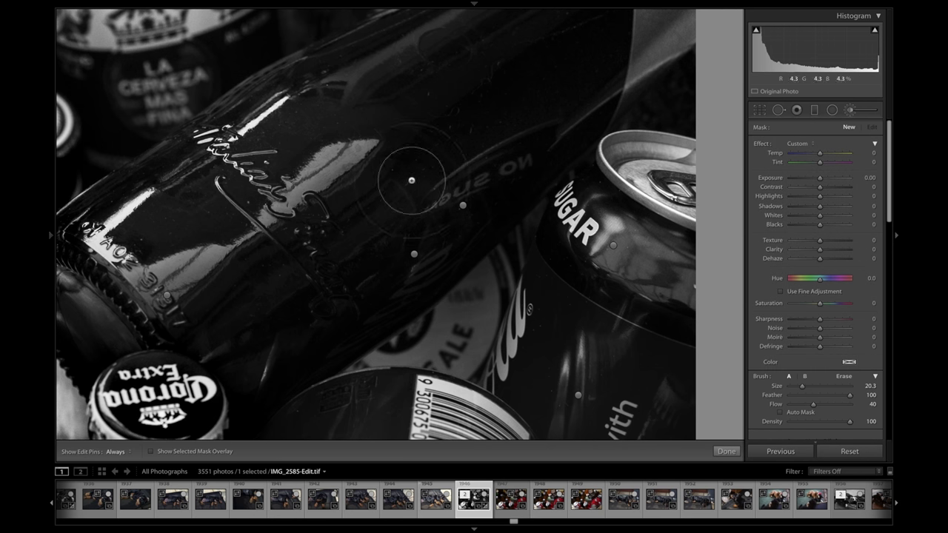
left_click_drag(801, 385, 807, 385)
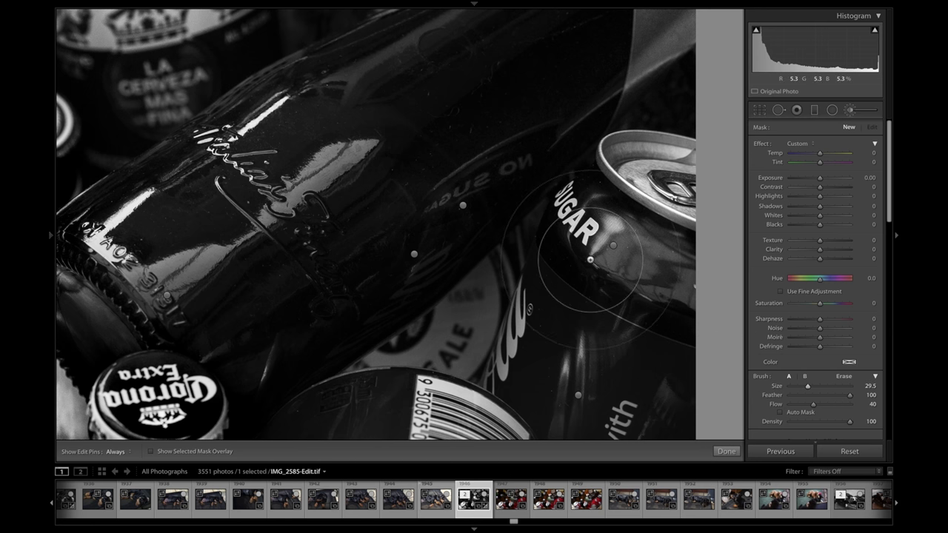
left_click_drag(821, 251, 838, 250)
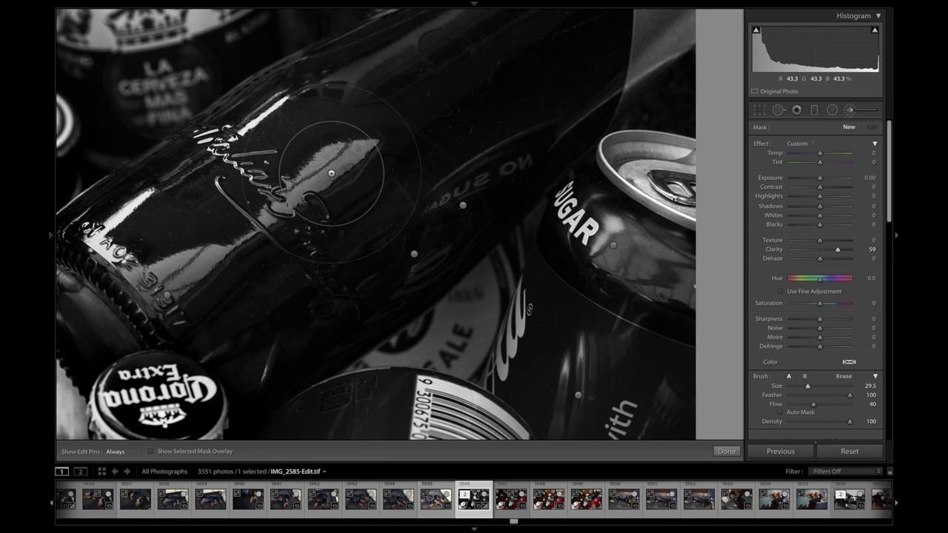
key("h")
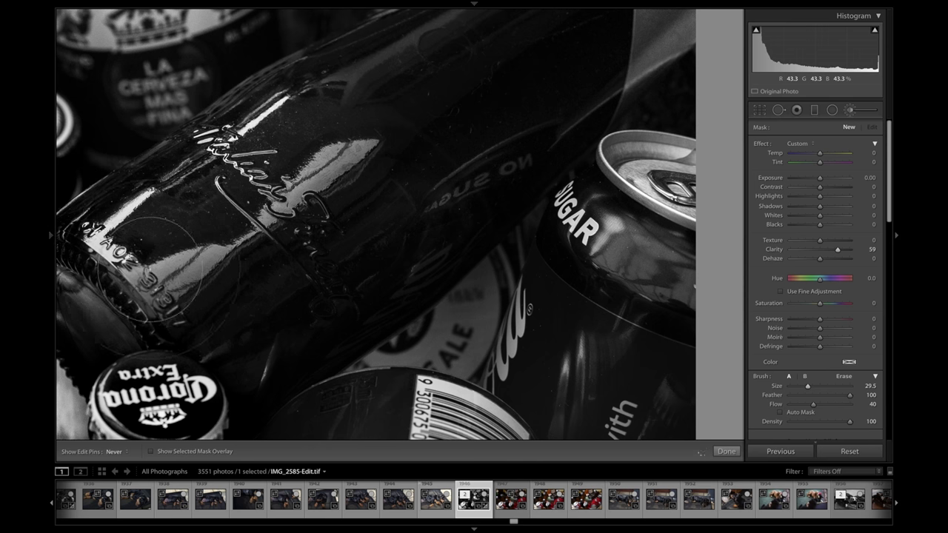
key("h")
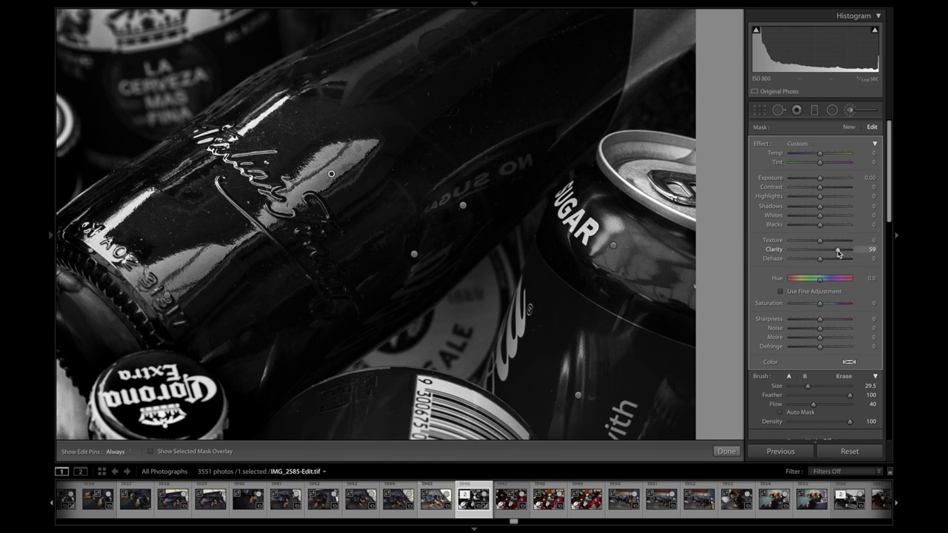
left_click_drag(839, 254, 829, 255)
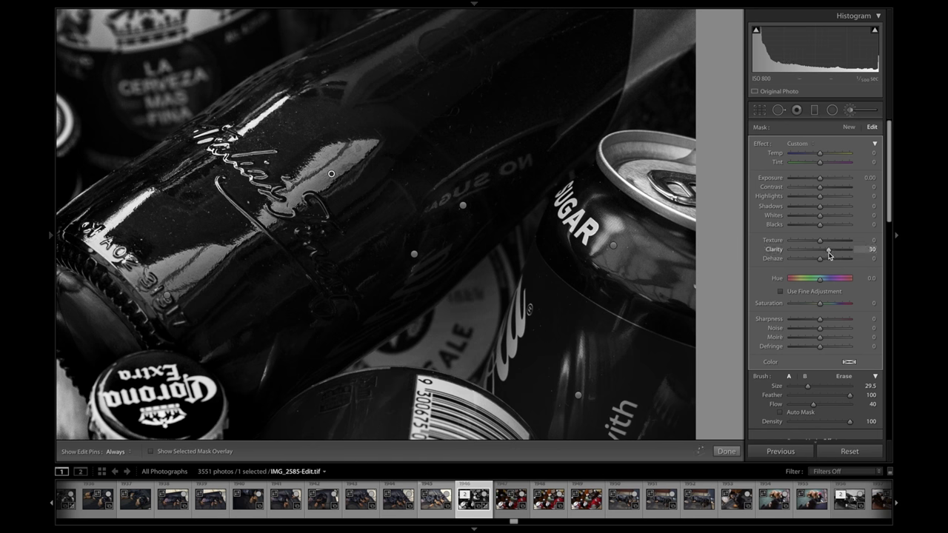
Paint a smaller size 18, Clarity 50 stroke along the bottle's embossed neck lettering
left_click(848, 128)
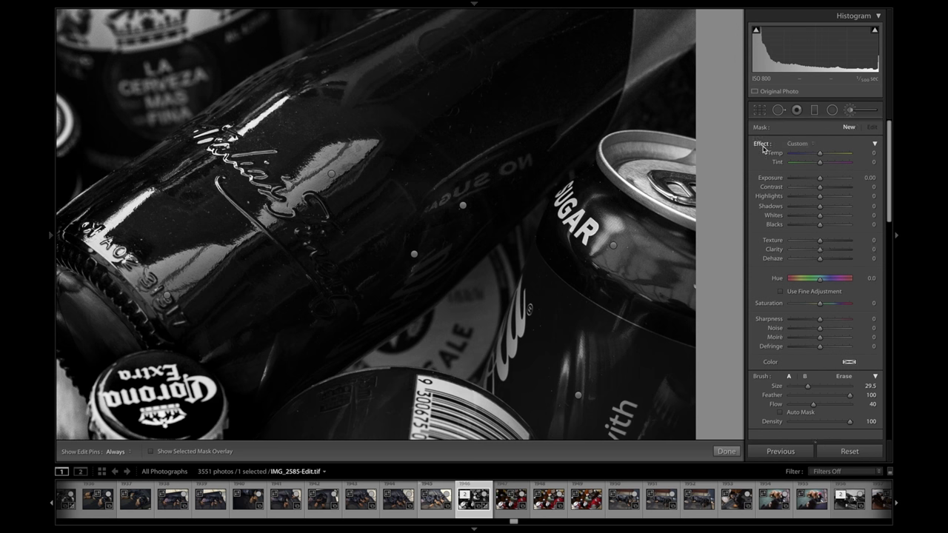
double_click(820, 250)
left_click(807, 387)
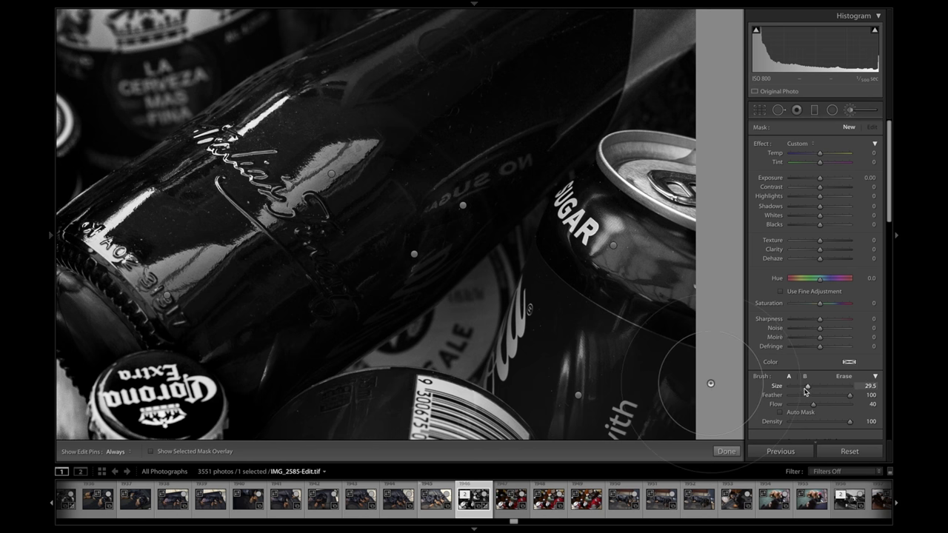
left_click_drag(808, 389, 801, 390)
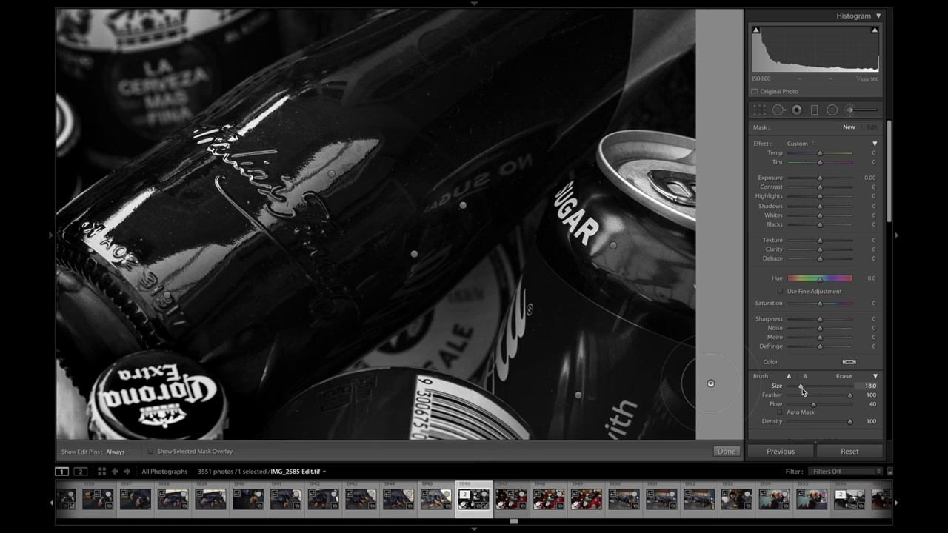
left_click_drag(821, 250, 837, 253)
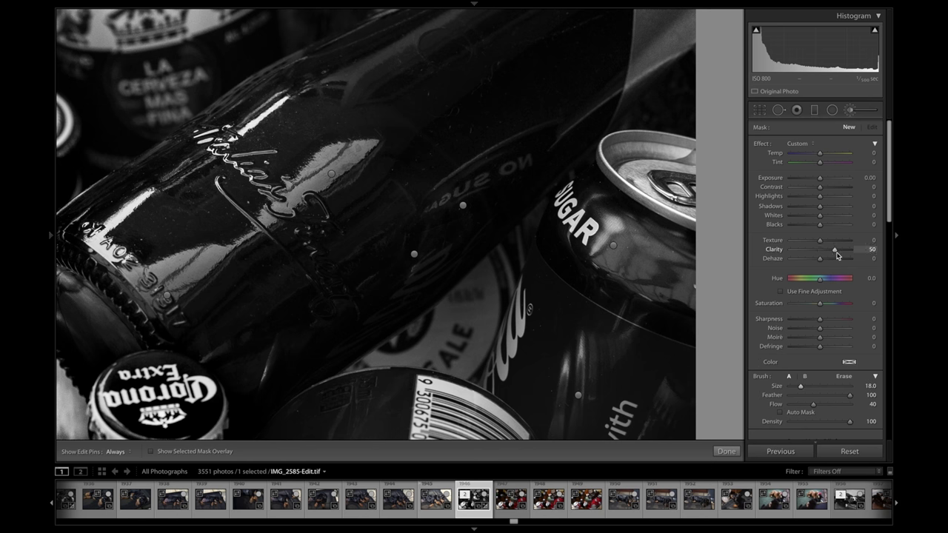
key("h")
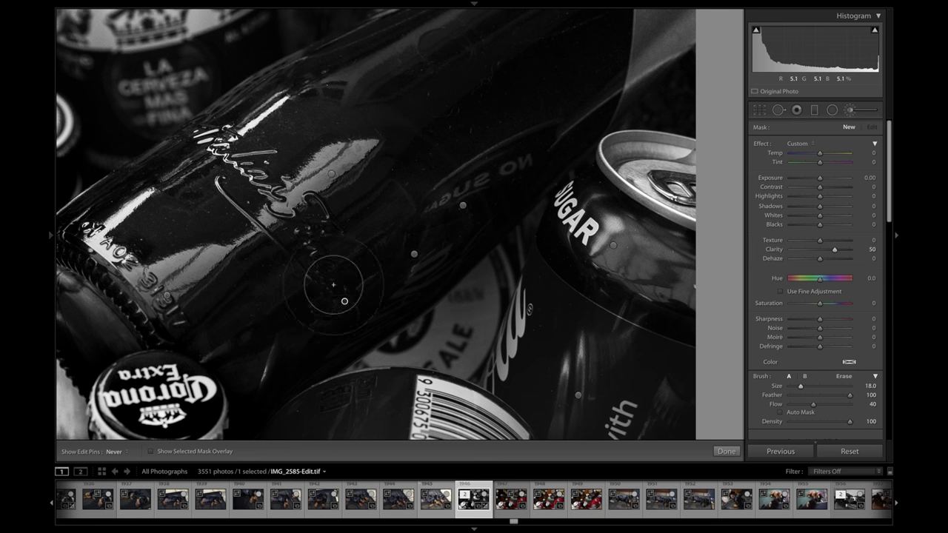
mouse_move(333, 284)
left_mouse_down()
mouse_move(308, 233)
mouse_move(301, 237)
mouse_move(239, 144)
mouse_move(259, 182)
mouse_move(220, 152)
mouse_move(264, 194)
mouse_move(237, 147)
mouse_move(337, 296)
mouse_move(315, 248)
mouse_move(333, 285)
mouse_move(321, 226)
mouse_move(332, 286)
mouse_move(306, 209)
mouse_move(322, 265)
mouse_move(291, 220)
left_mouse_up()
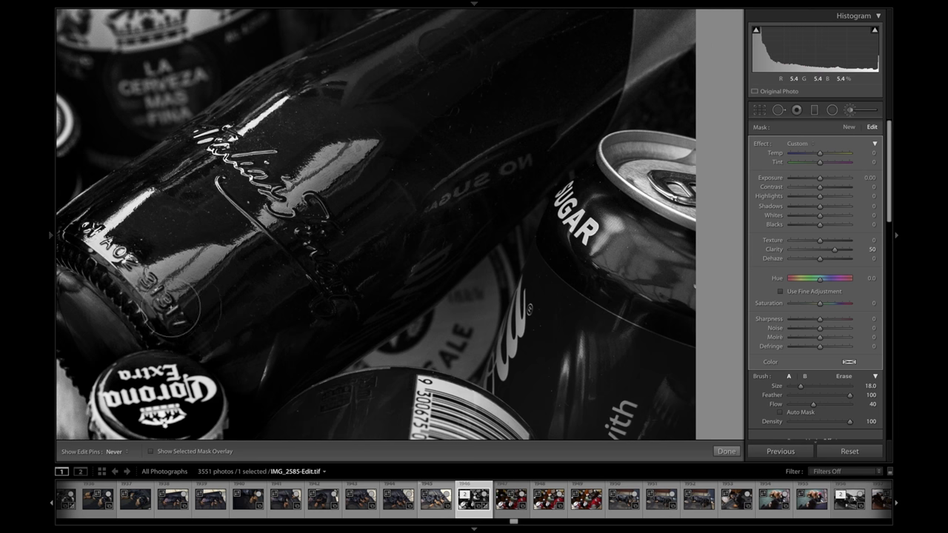
key("h")
key("z")
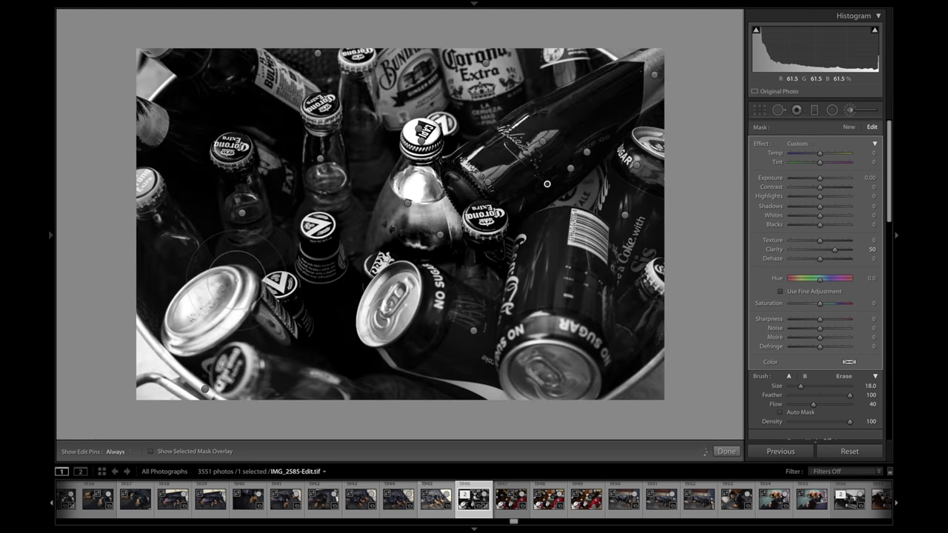
Close brushing and export the photo as JPEG, overwriting the existing Australian Still Life file
left_click(724, 452)
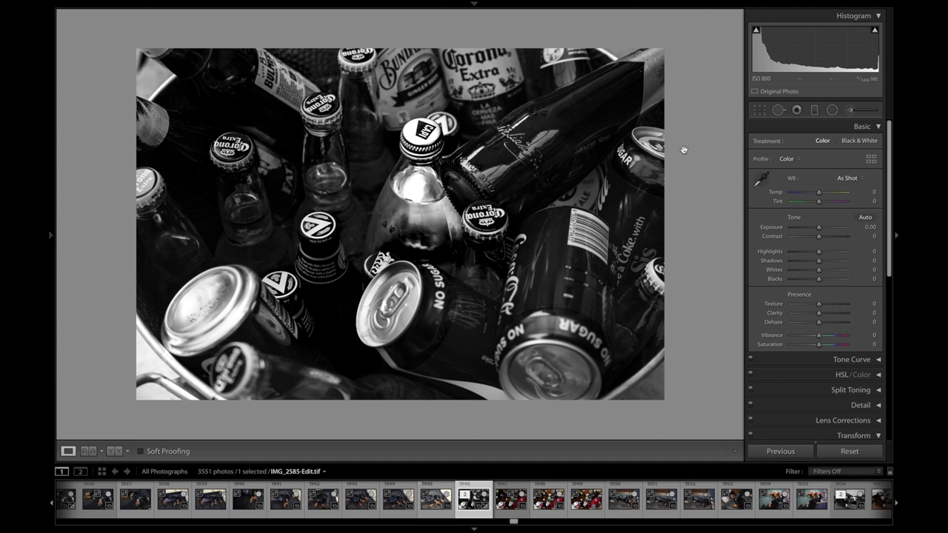
mouse_move(579, 10)
mouse_move(260, 3)
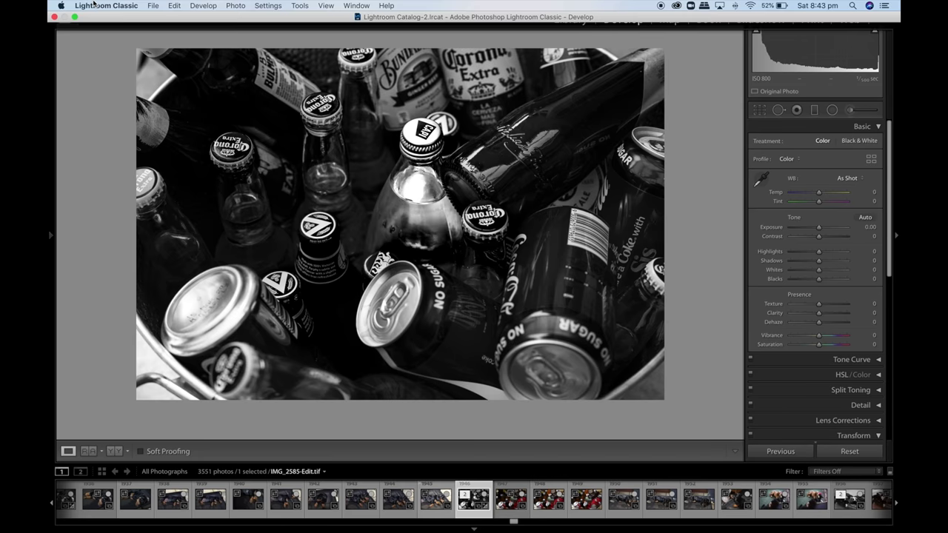
left_click(152, 6)
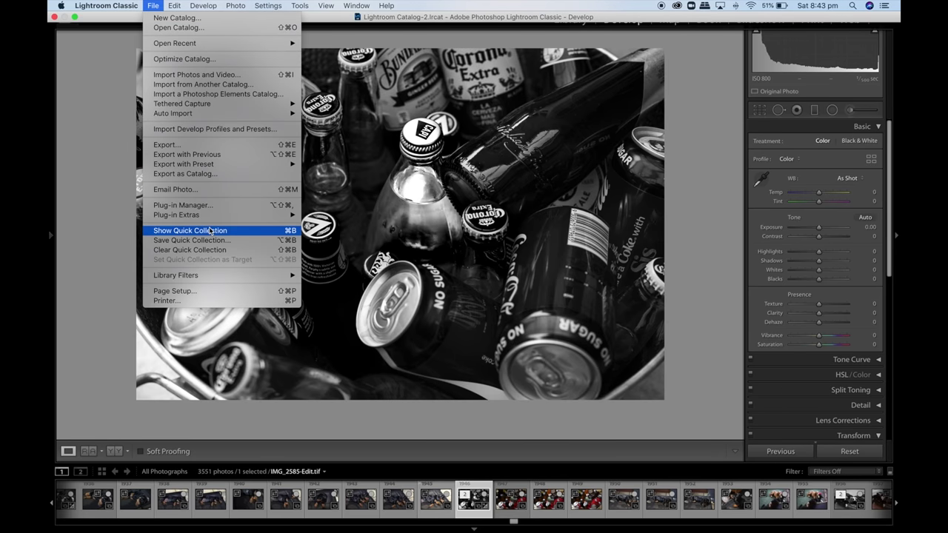
left_click(214, 144)
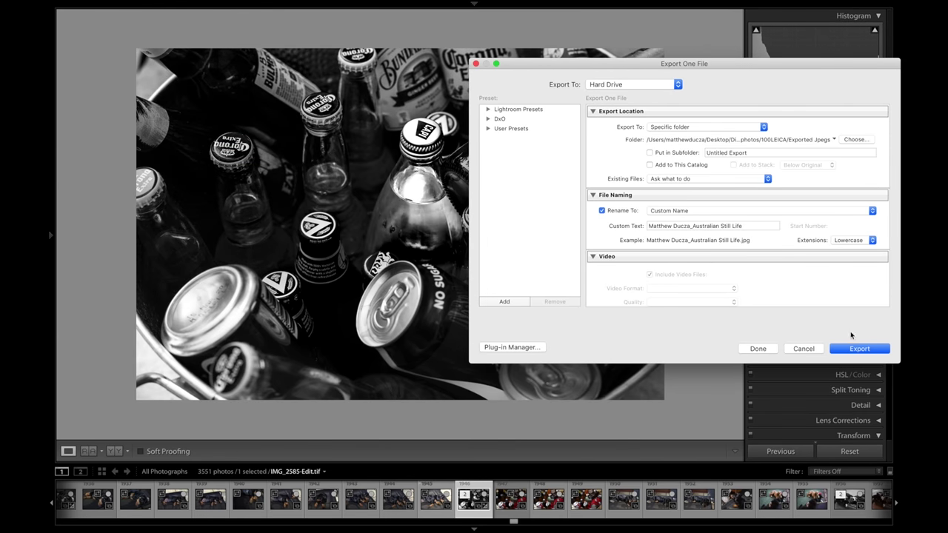
left_click(858, 349)
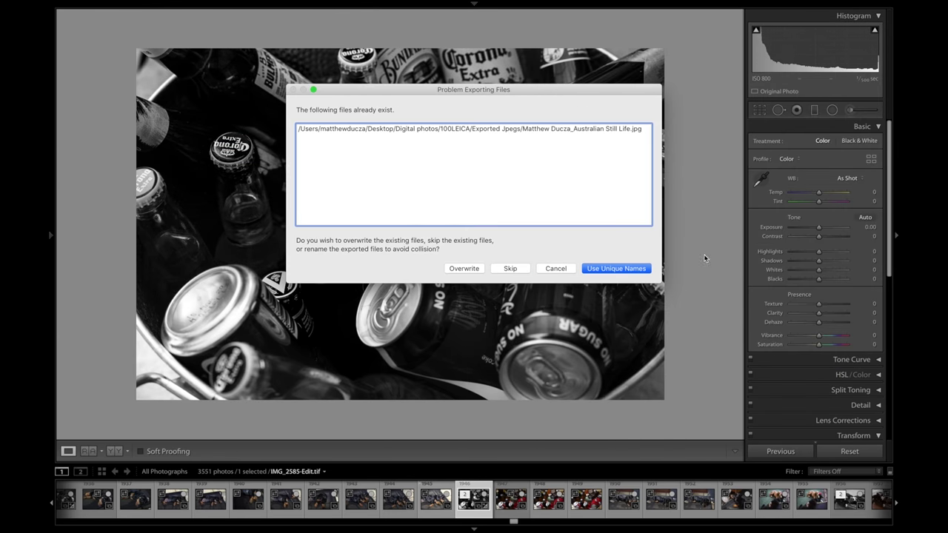
left_click(473, 269)
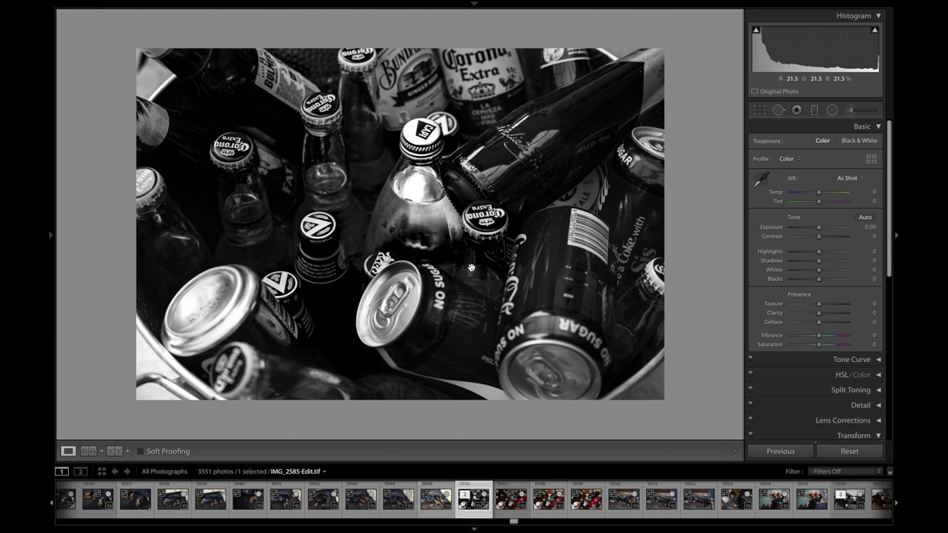
mouse_move(56, 4)
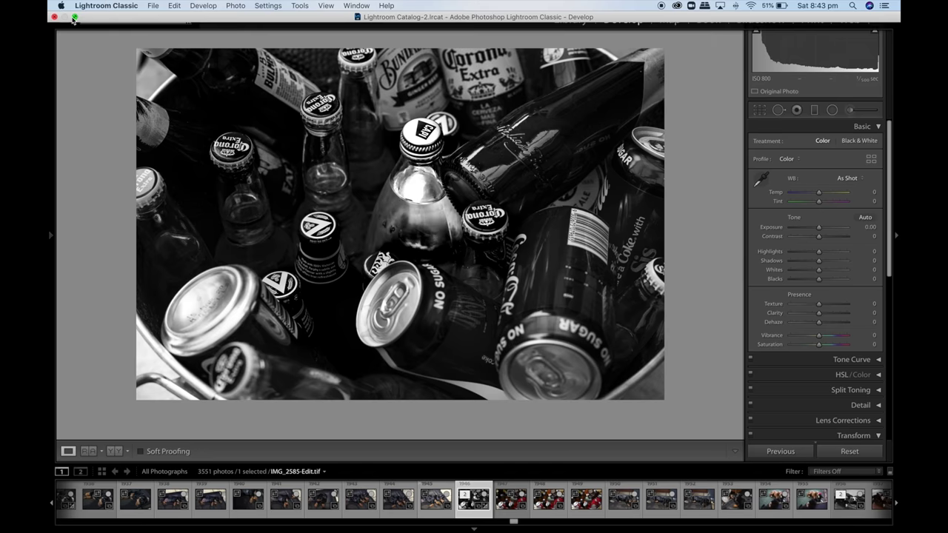